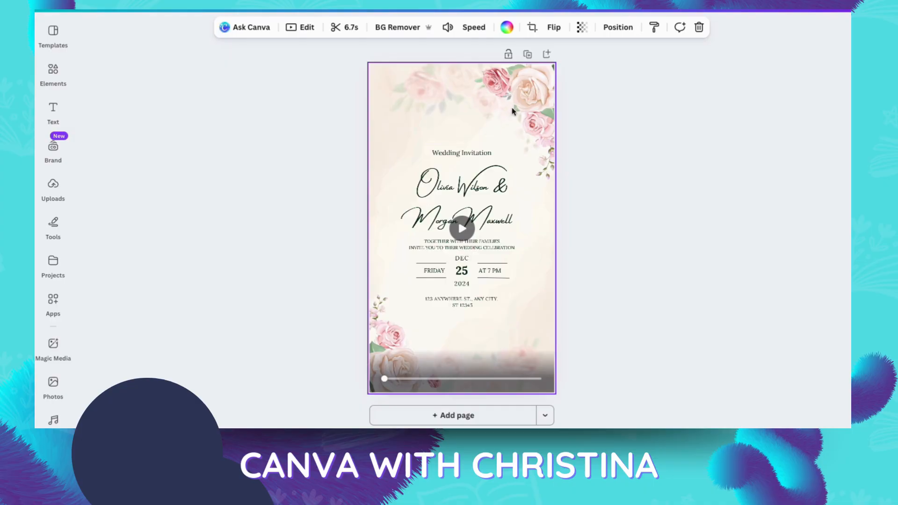
Open the design's layer list, find the background layer, and detach its floral video from the page background.
click(506, 181)
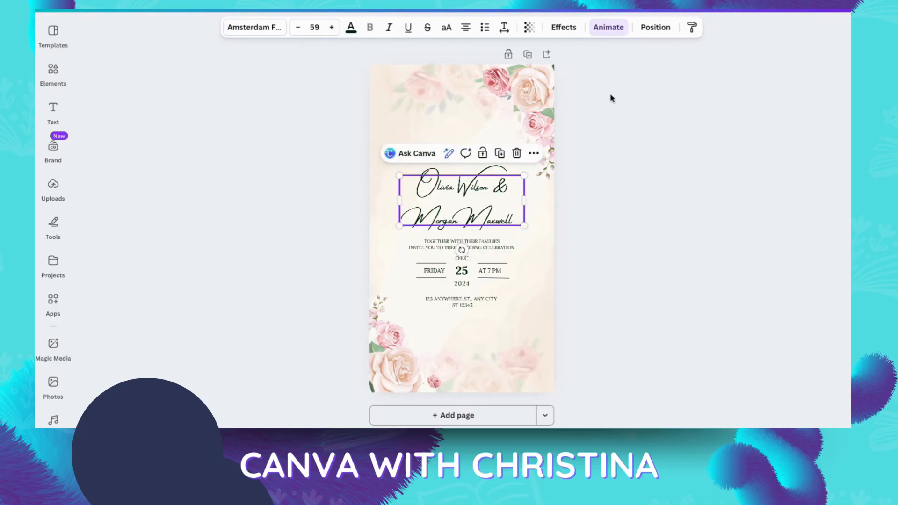
click(662, 29)
click(206, 83)
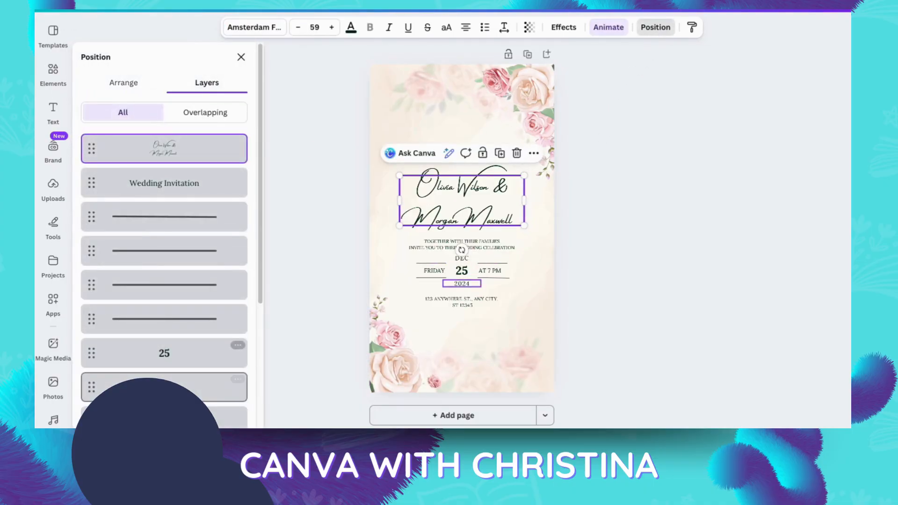
scroll(164, 281, down, 5)
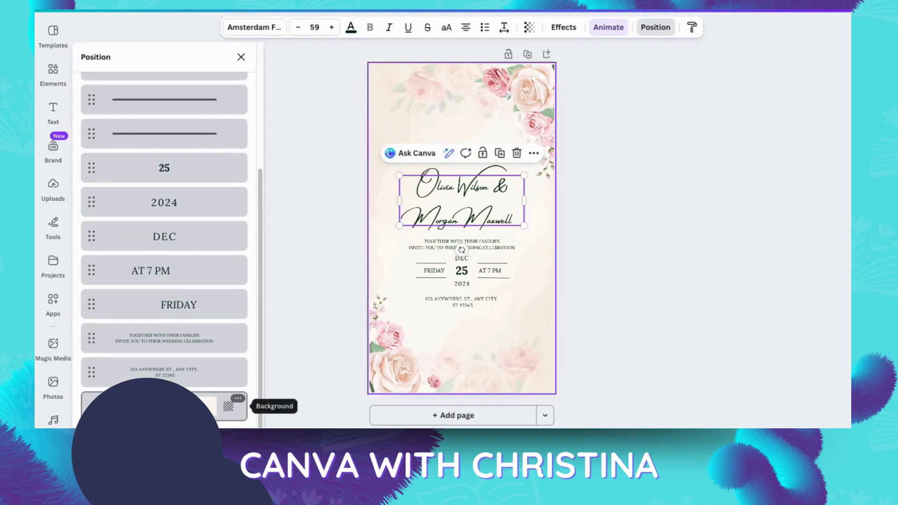
scroll(164, 280, up, 3)
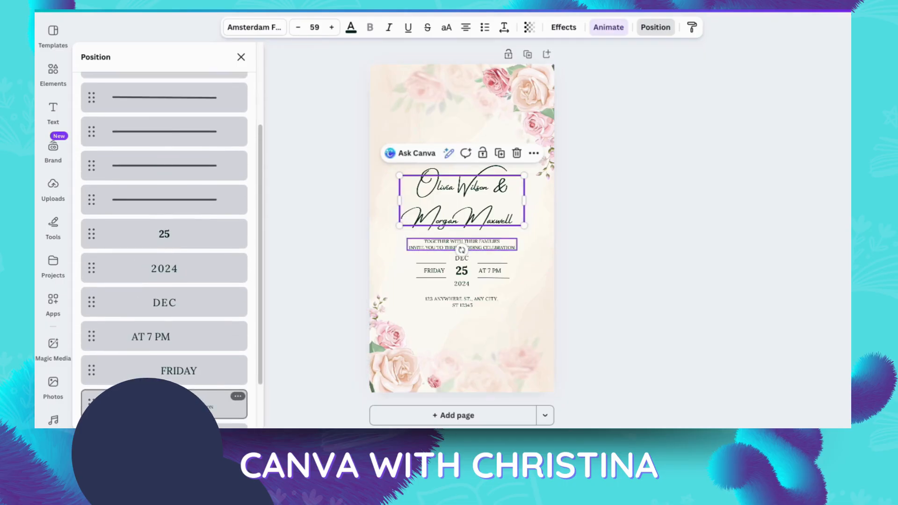
scroll(164, 387, up, 2)
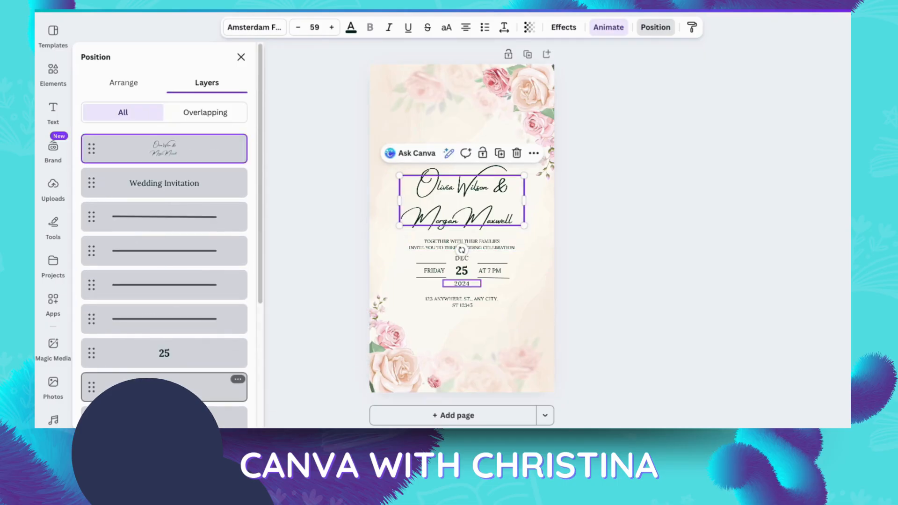
scroll(163, 387, down, 5)
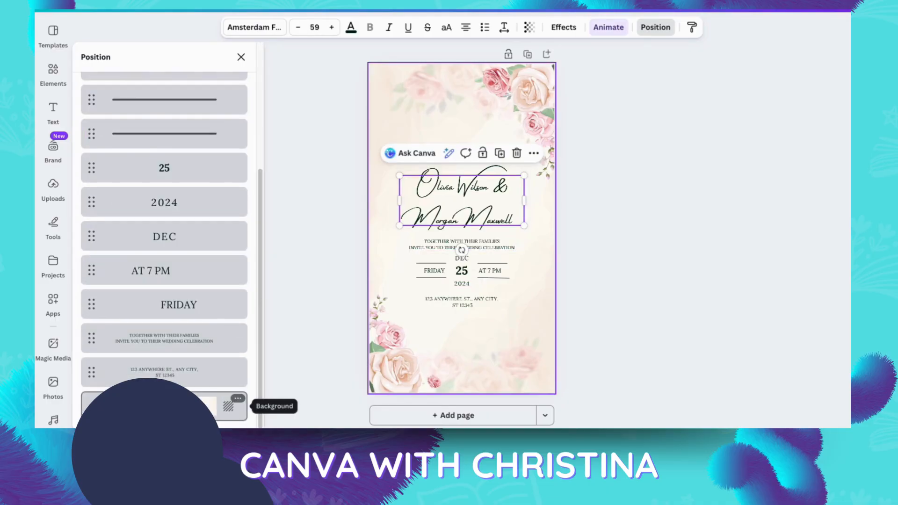
click(226, 406)
click(238, 398)
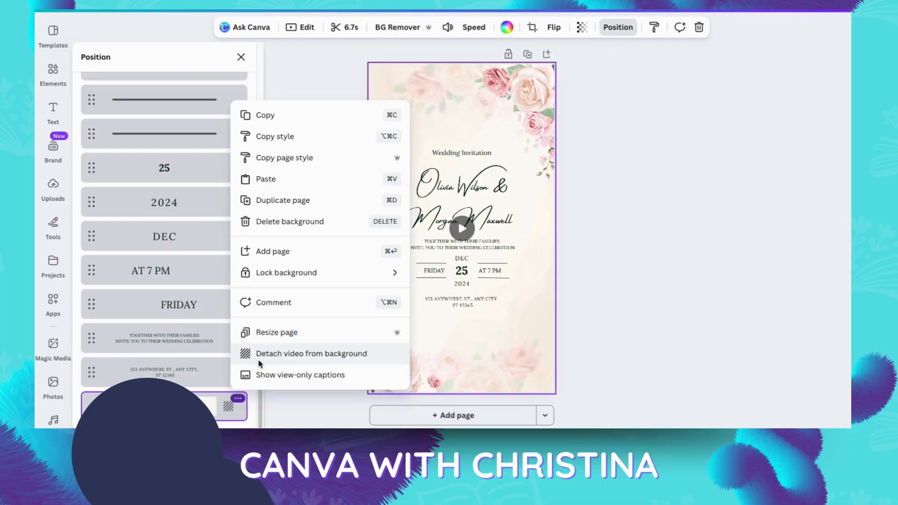
click(281, 354)
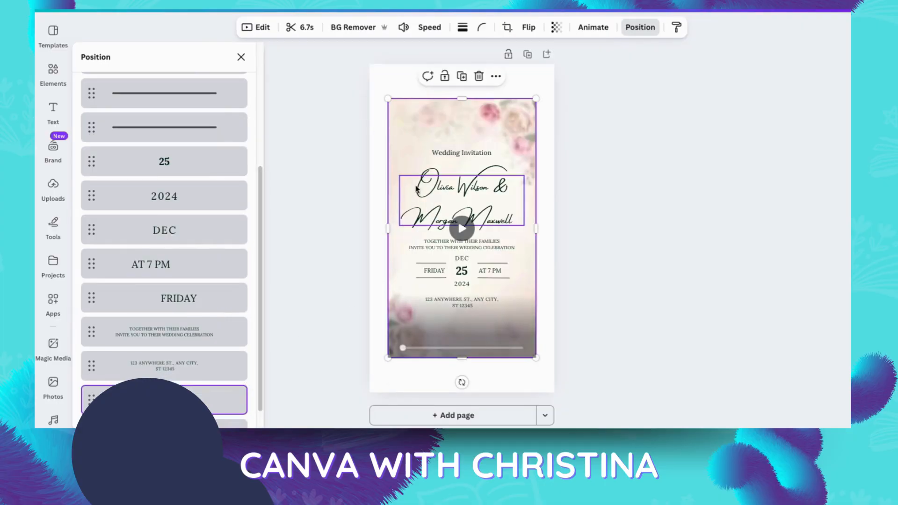
Delete the detached floral video and the "Wedding Invitation" heading from the page.
mouse_move(457, 123)
mouse_down()
mouse_move(385, 150)
mouse_move(524, 131)
mouse_move(425, 128)
mouse_move(471, 125)
mouse_up()
click(490, 73)
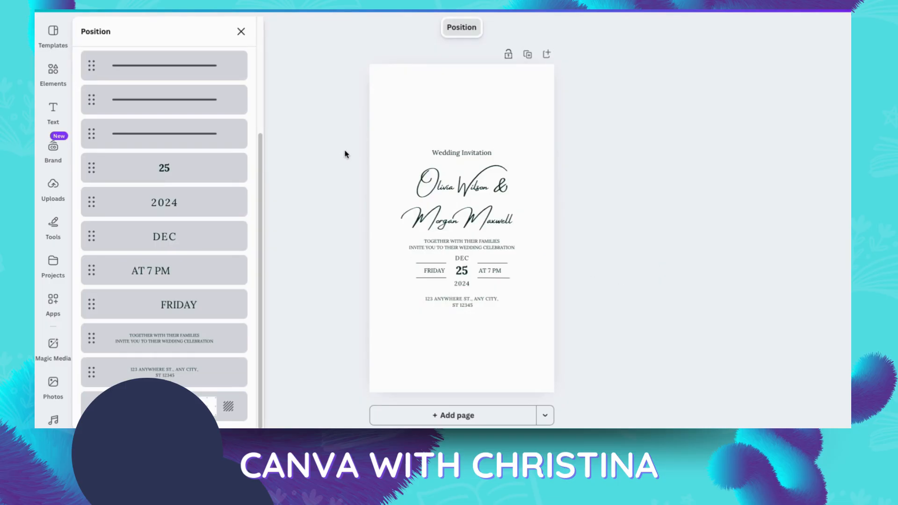
click(452, 152)
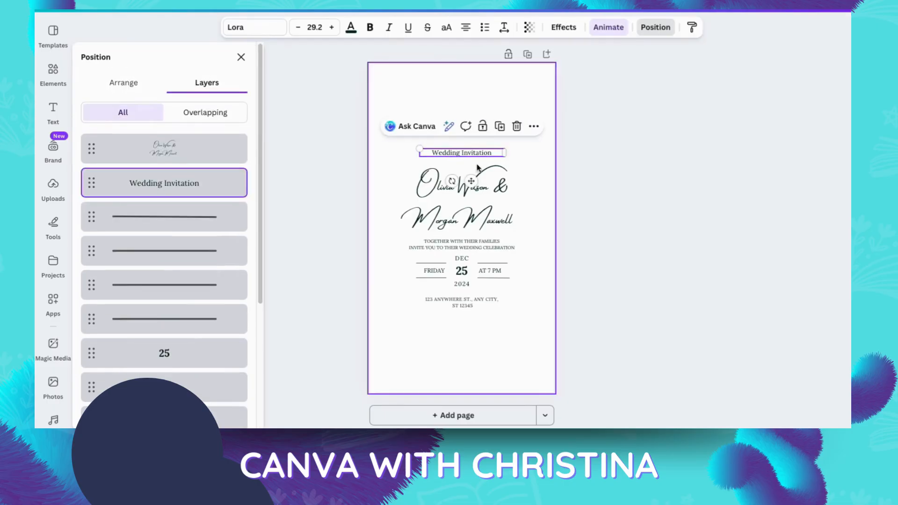
key(Delete)
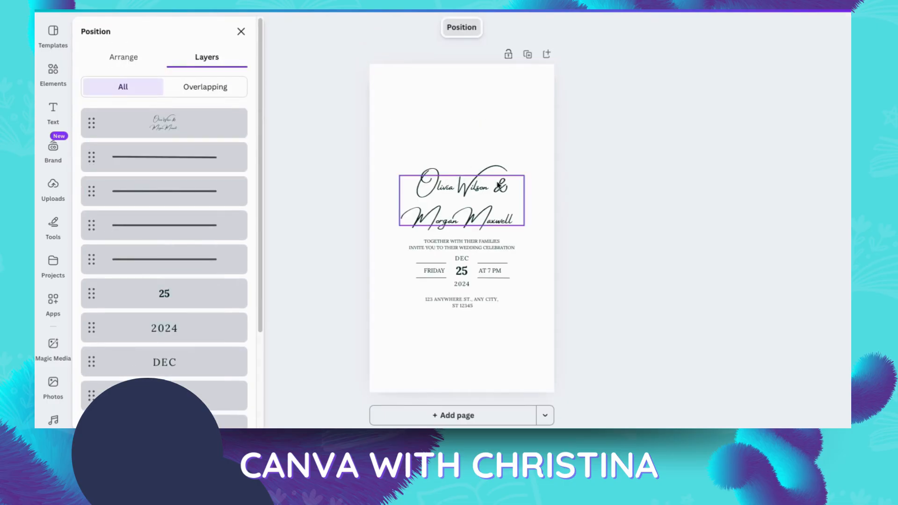
Widen the couple's names onto a single line, shrink the text to size 51.1, and centre it above the event details.
click(408, 168)
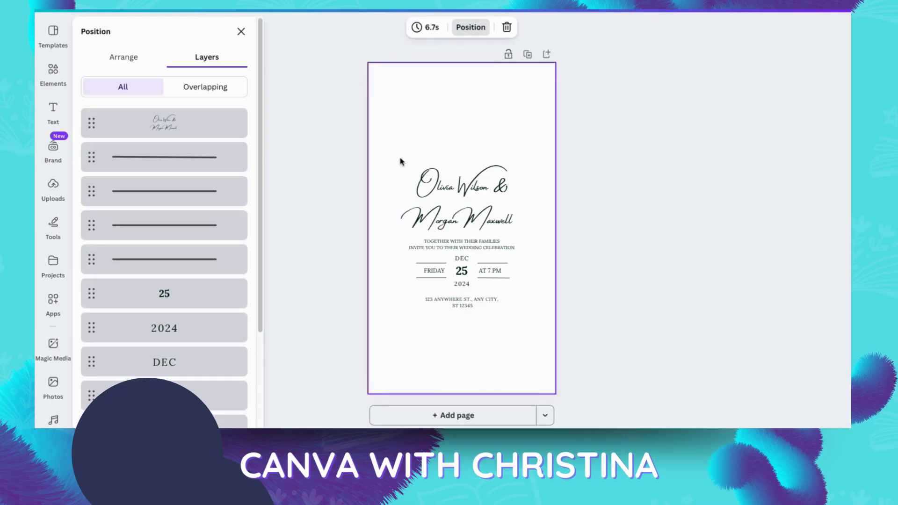
drag(400, 159, 618, 199)
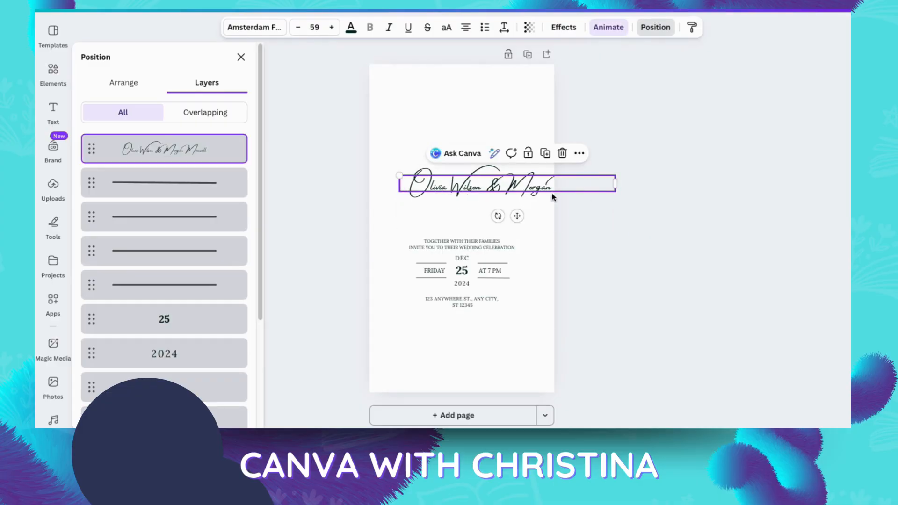
drag(522, 216, 489, 258)
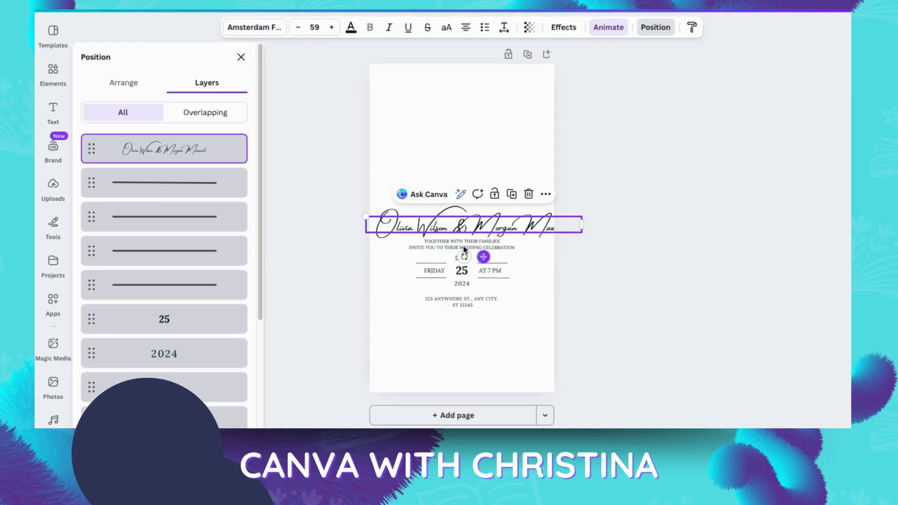
drag(366, 216, 396, 222)
drag(500, 258, 477, 246)
click(593, 255)
click(592, 259)
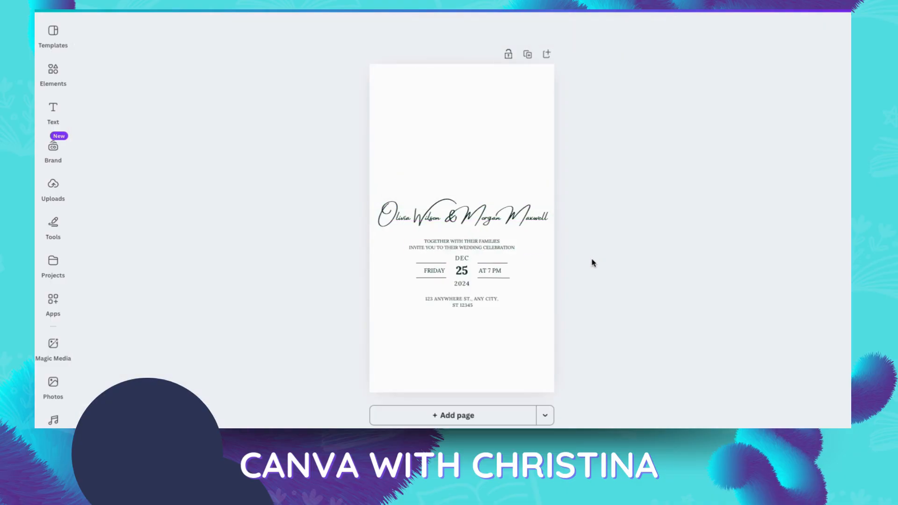
Move the whole event details block further down the page and place the couple's names directly above it.
drag(395, 238, 492, 317)
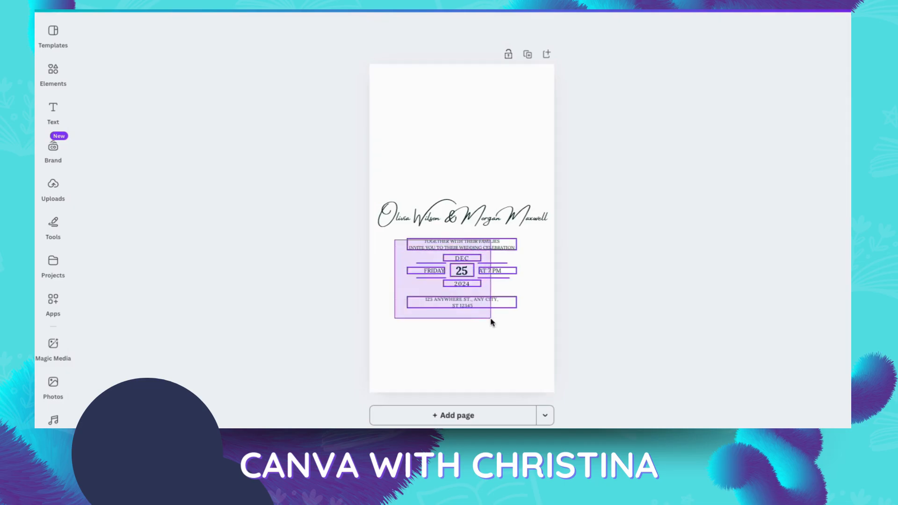
drag(501, 261, 501, 307)
click(512, 215)
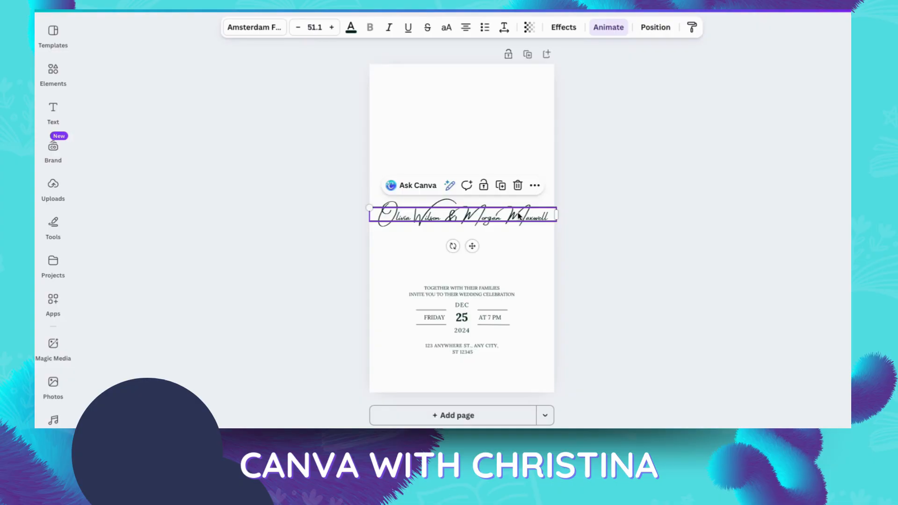
drag(519, 216, 515, 265)
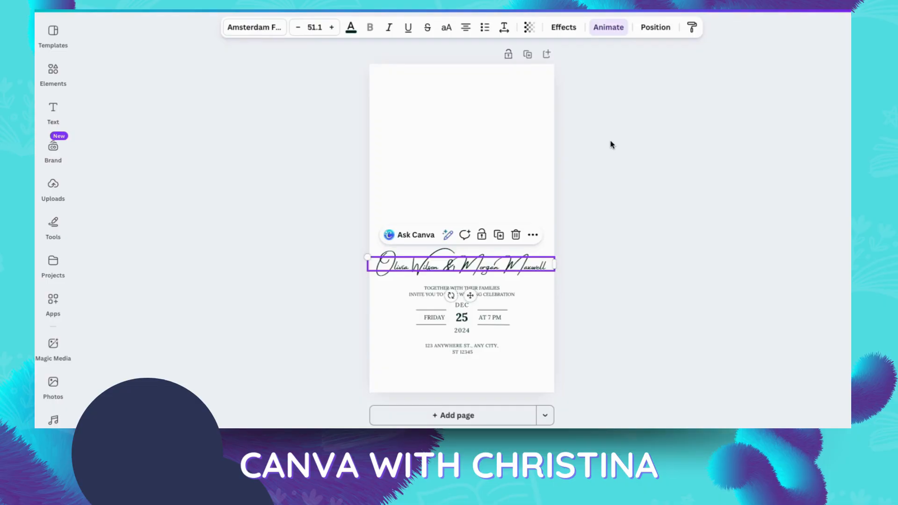
Apply a Shadow effect to the couple's names and set the shadow colour to brown.
click(564, 27)
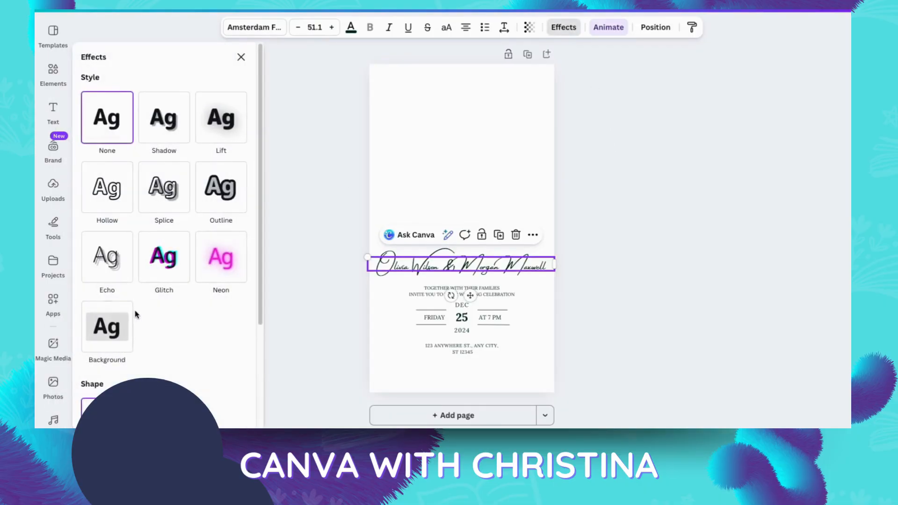
click(164, 118)
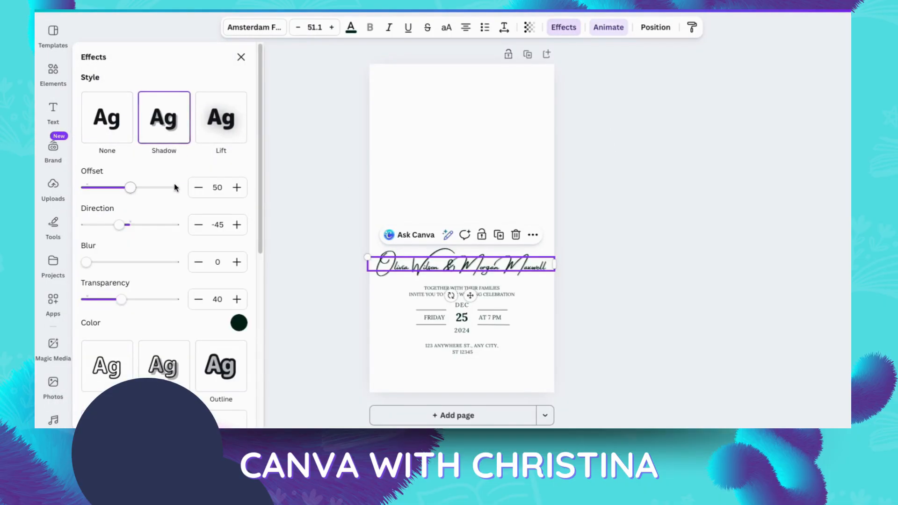
click(239, 323)
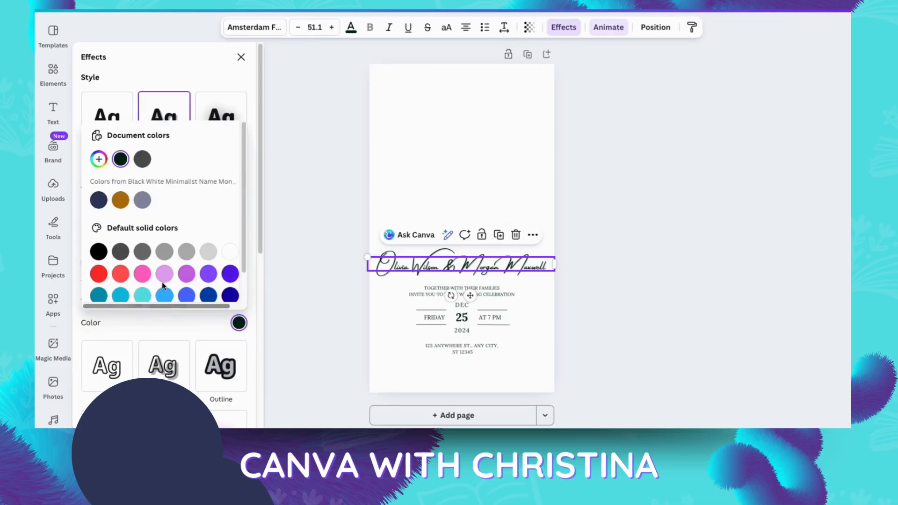
scroll(163, 279, down, 1)
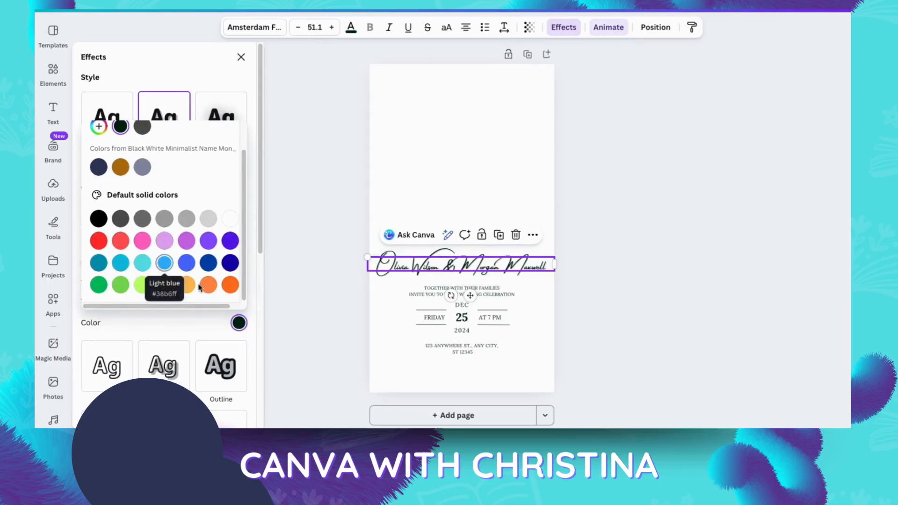
click(123, 169)
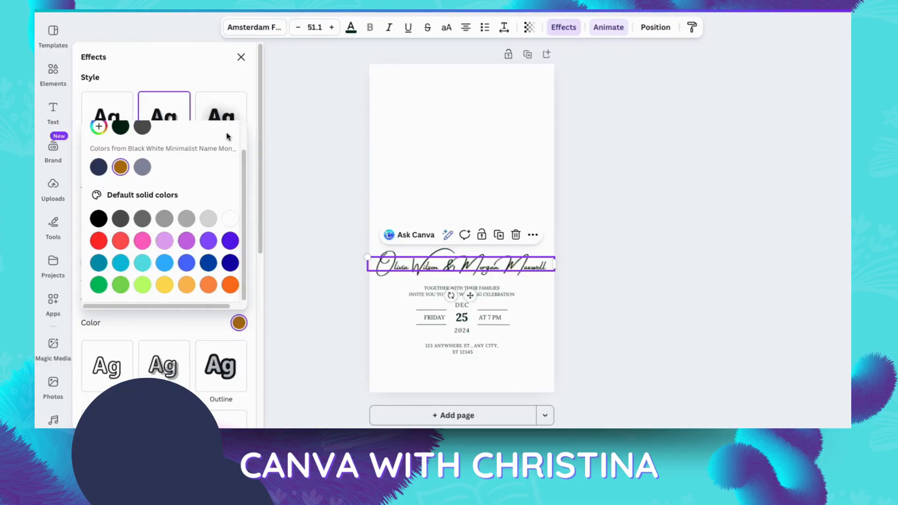
click(239, 327)
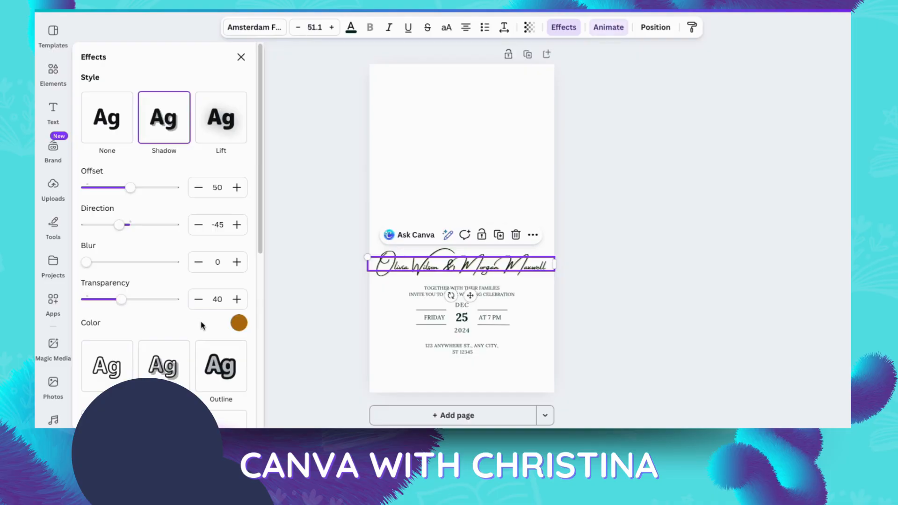
key(Escape)
key(Escape)
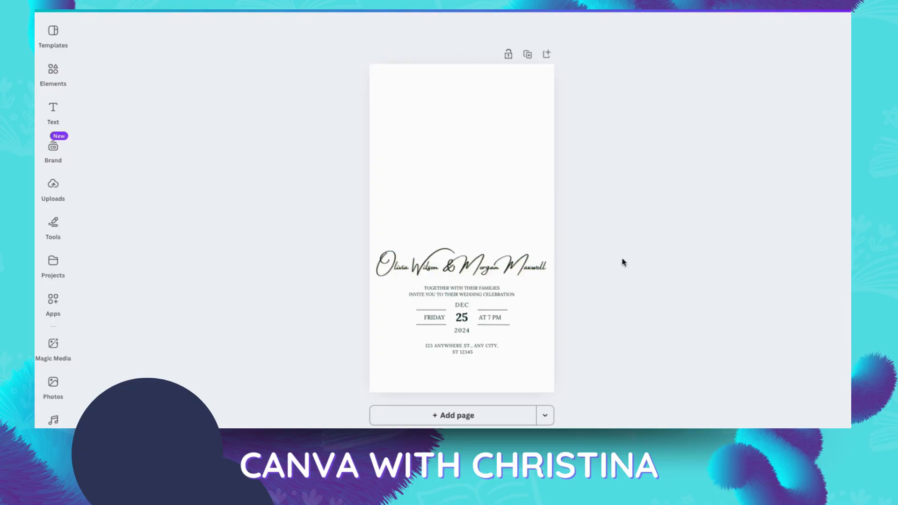
Search the elements for "couple getting married" and show all matching videos.
click(43, 72)
click(131, 47)
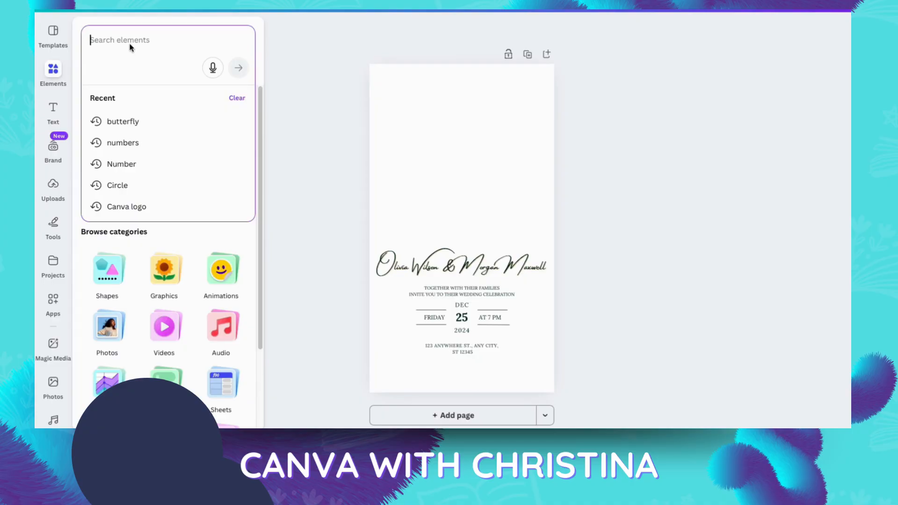
text(couple)
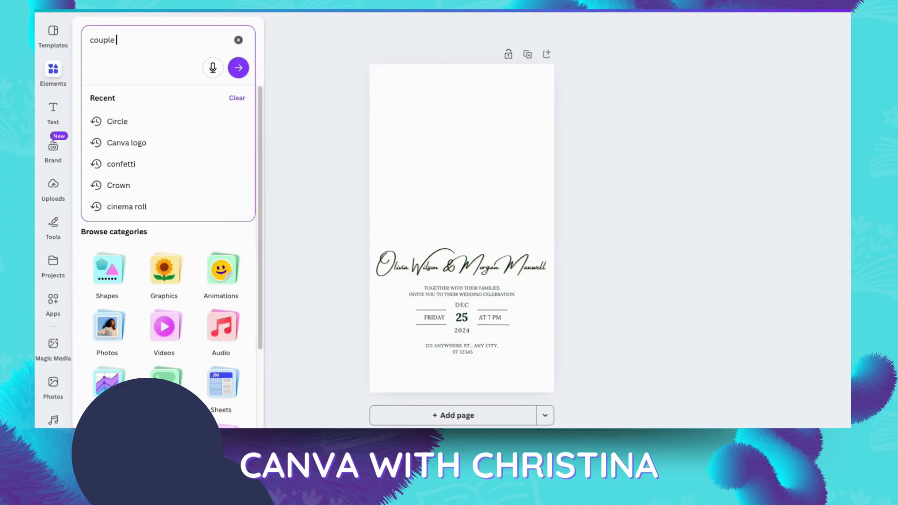
text( getting married)
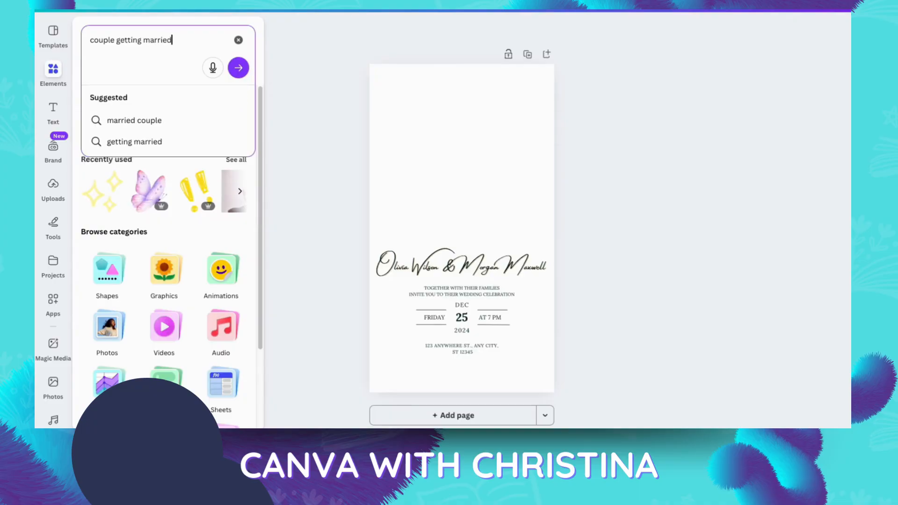
key(Return)
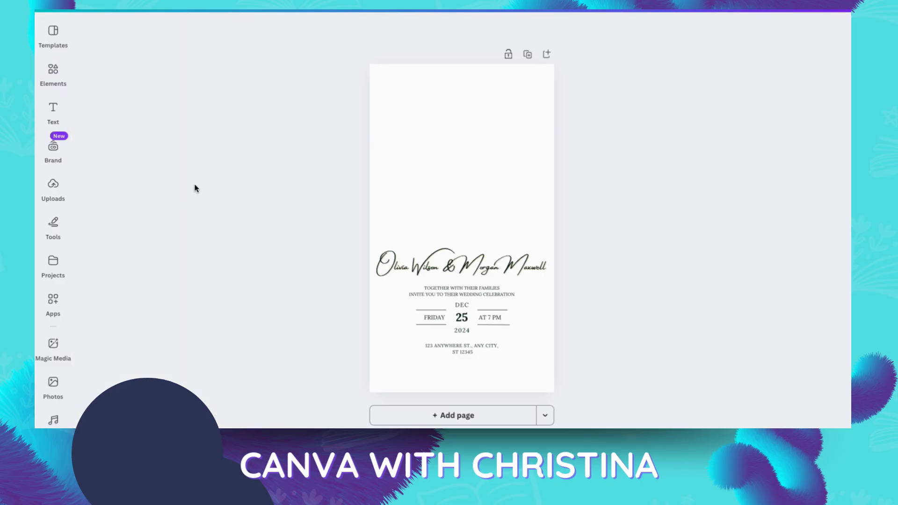
click(47, 62)
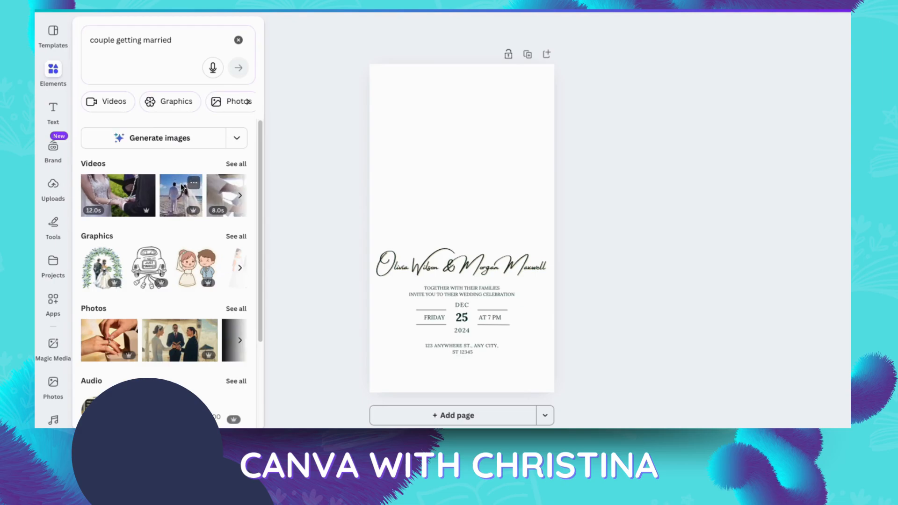
click(236, 164)
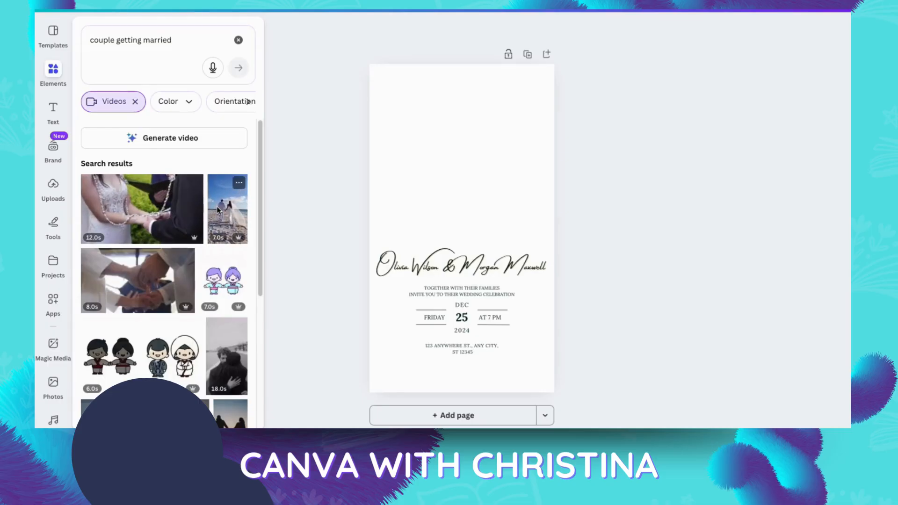
Add the 11-second video of the couple's silhouette at sunset so that it covers the entire page.
scroll(180, 326, down, 3)
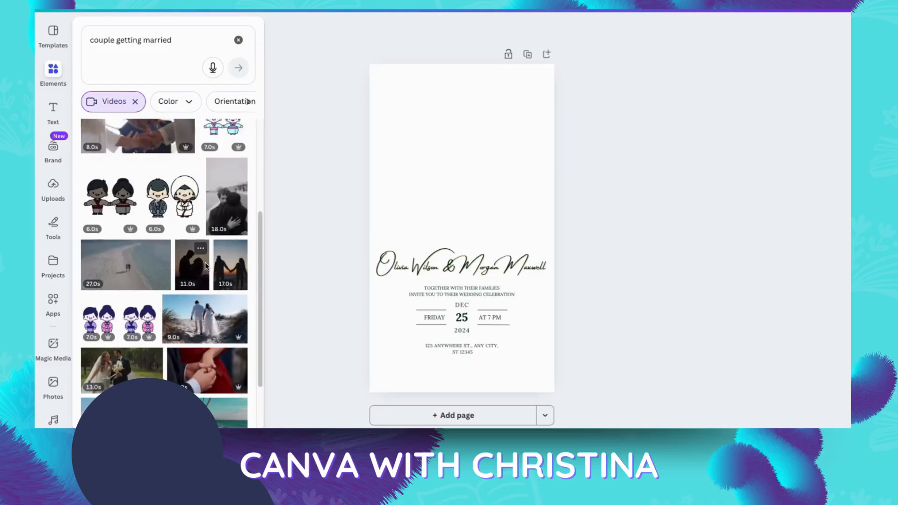
drag(196, 269, 384, 174)
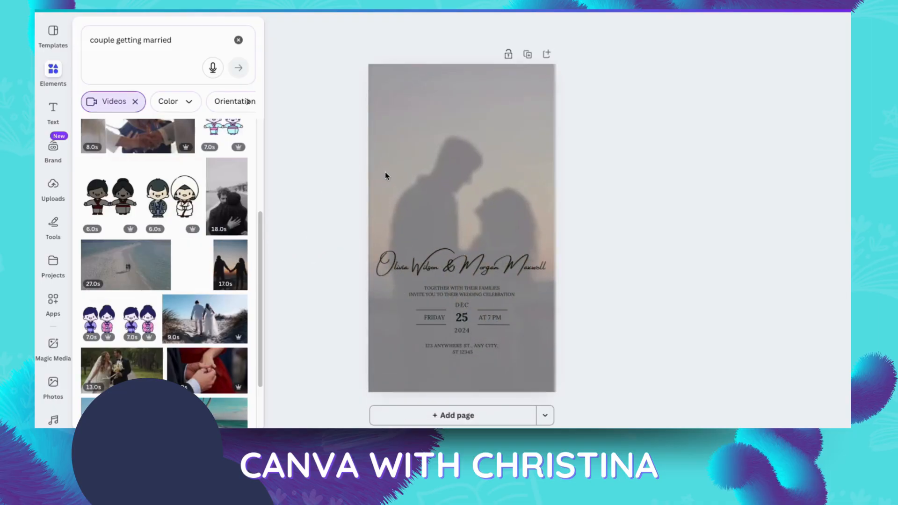
drag(385, 141, 386, 140)
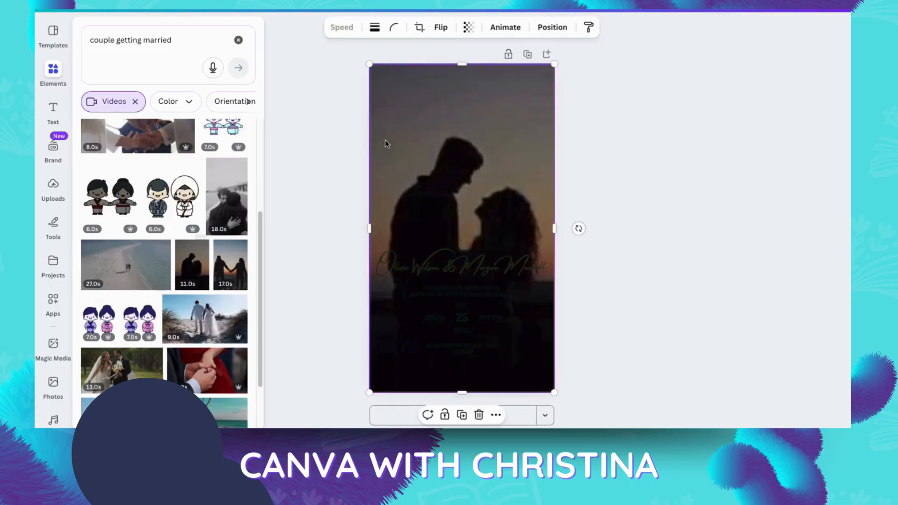
click(265, 226)
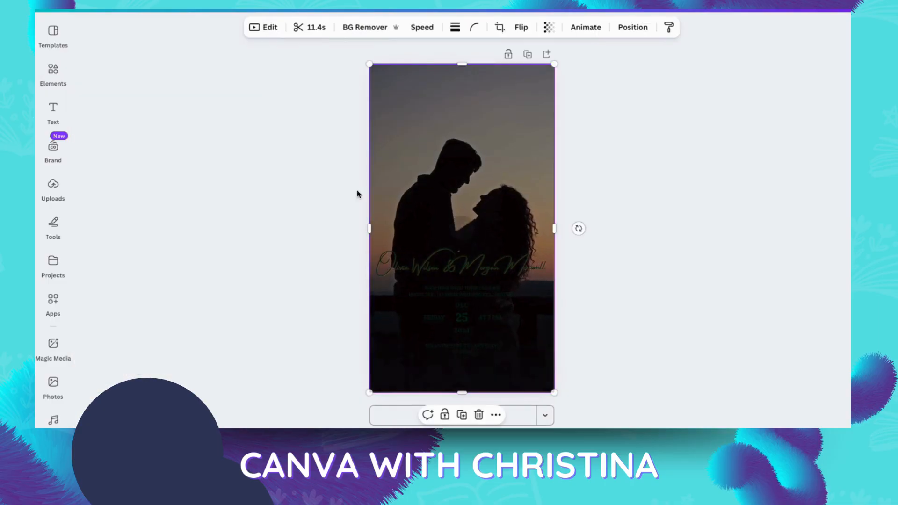
Send the couple silhouette video to the back, behind all text and lines, and lock it in place.
click(632, 27)
scroll(149, 291, down, 3)
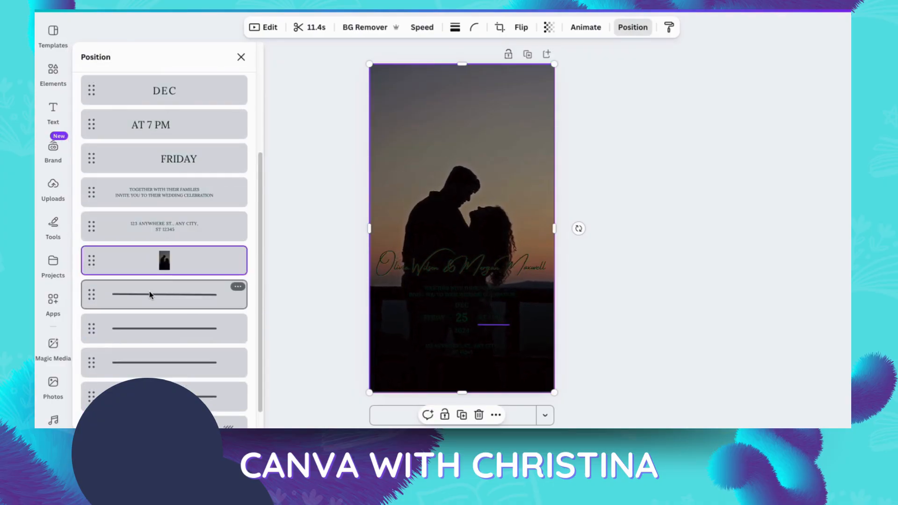
mouse_move(185, 254)
mouse_down()
mouse_move(185, 411)
mouse_move(186, 236)
mouse_up()
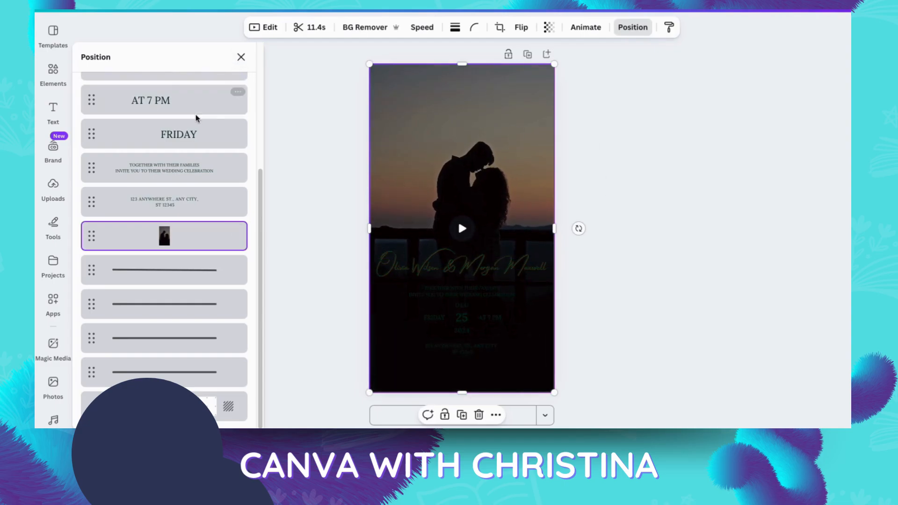
scroll(196, 116, up, 4)
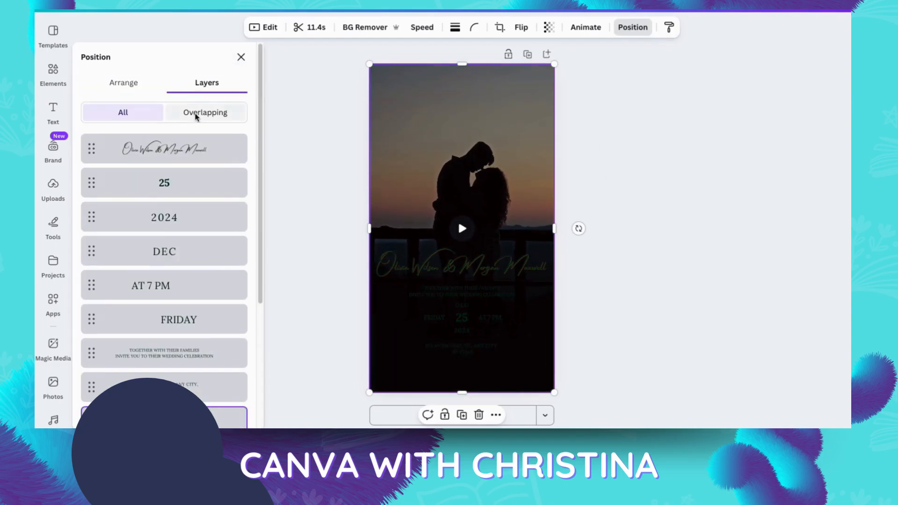
click(116, 84)
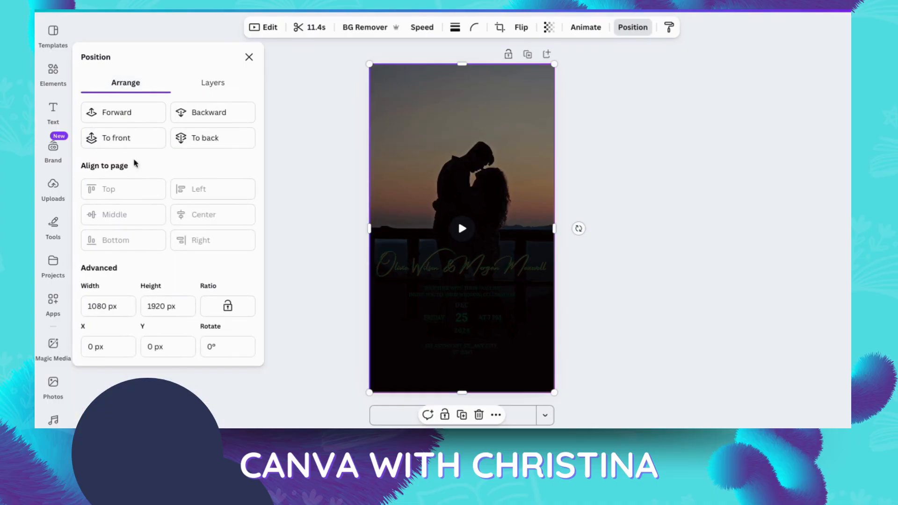
click(219, 138)
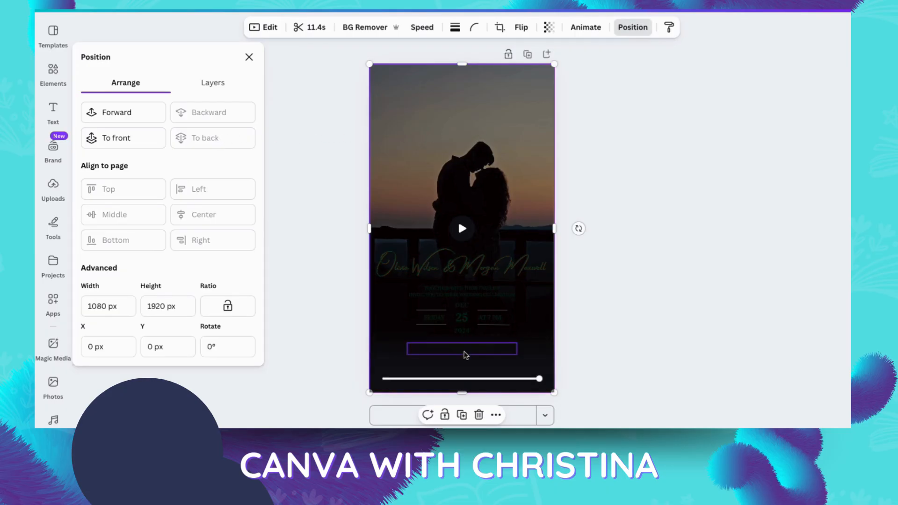
click(445, 416)
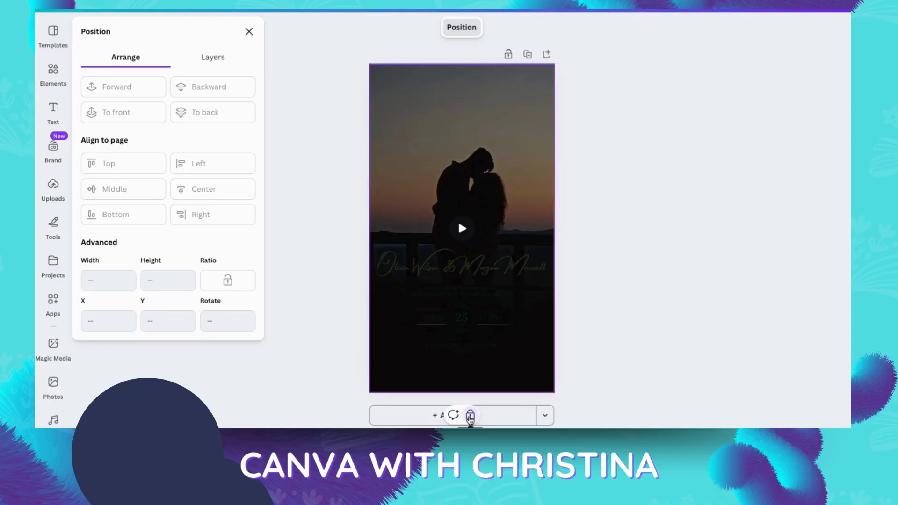
Recolour all the text, both the couple's names and the event details, in the default turquoise.
drag(332, 240, 569, 377)
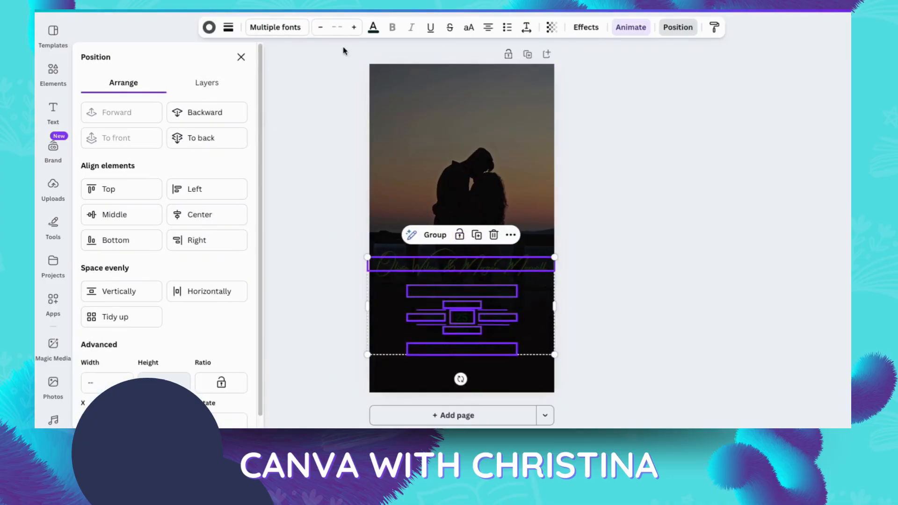
click(373, 28)
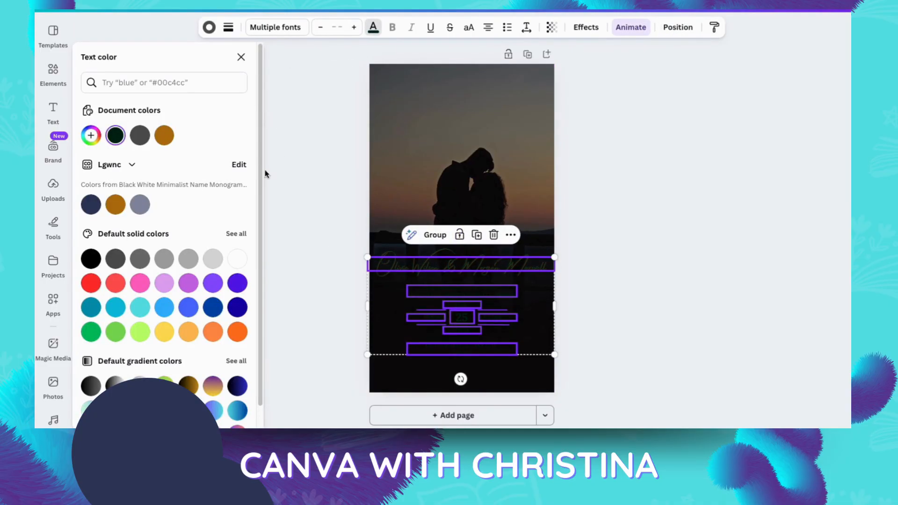
click(214, 263)
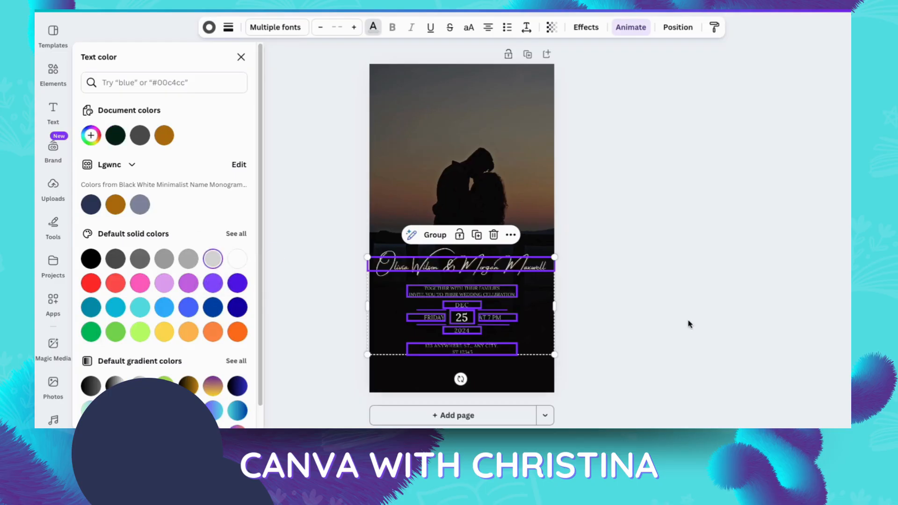
click(139, 386)
click(167, 334)
click(141, 308)
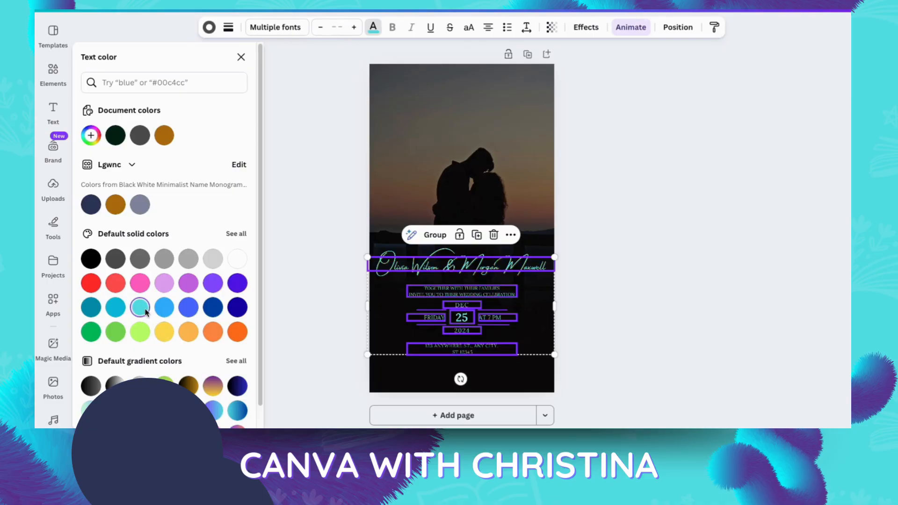
key(Escape)
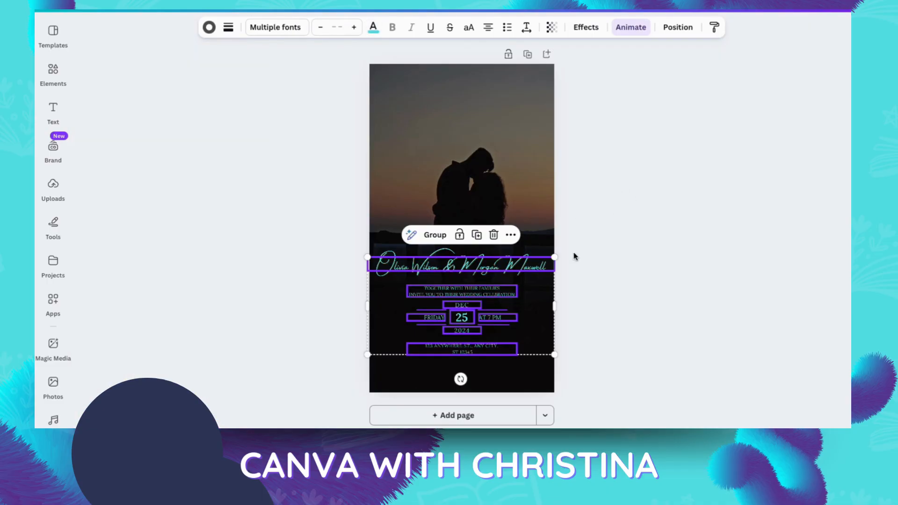
click(643, 276)
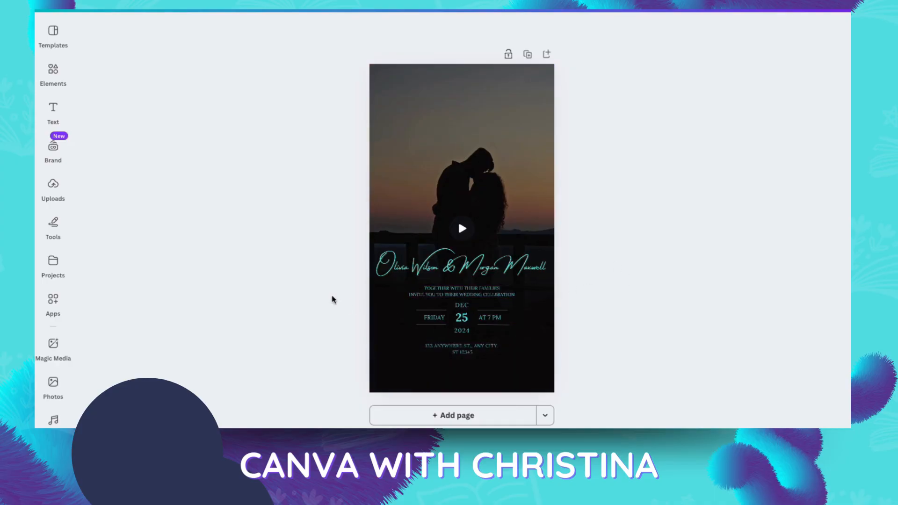
Enlarge the event details block slightly and centre it lower on the page, below the couple's names.
drag(332, 298, 534, 366)
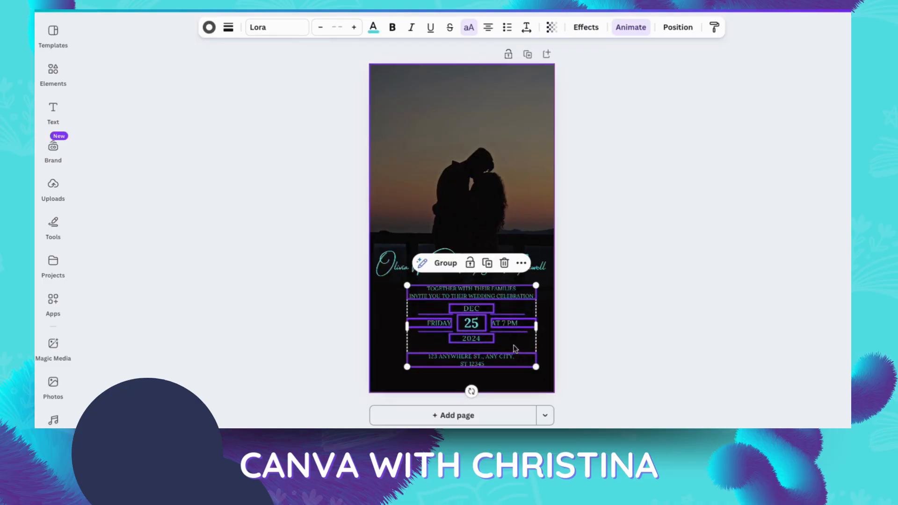
drag(514, 348, 507, 360)
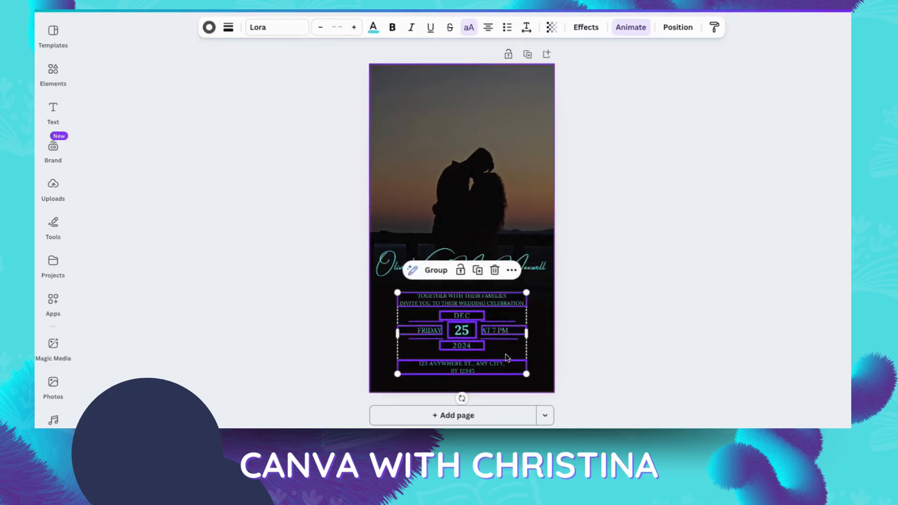
click(625, 307)
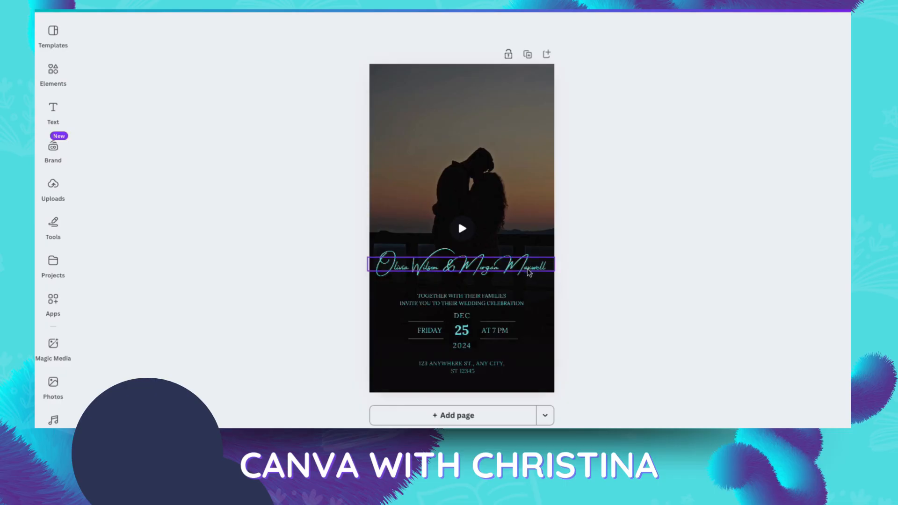
Move the couple's names near the top of the page and place a duplicate of them over the couple.
click(471, 270)
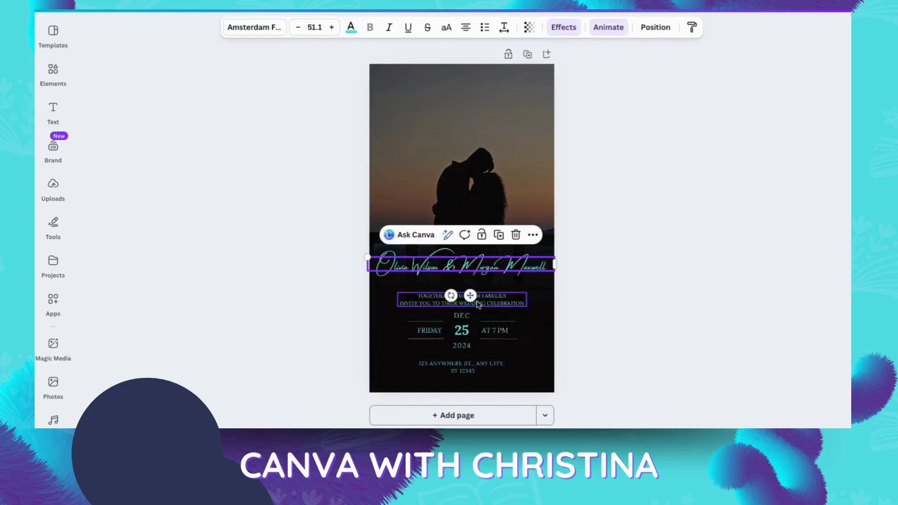
drag(470, 295, 473, 140)
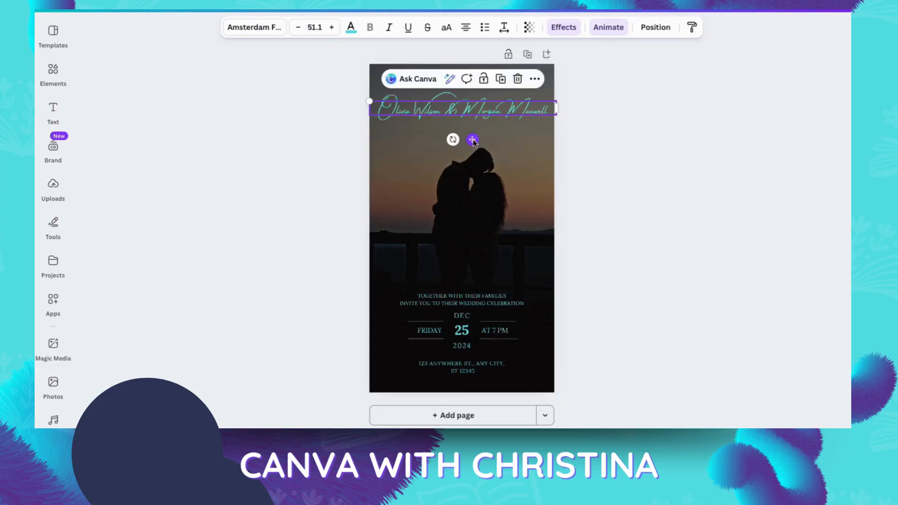
click(504, 81)
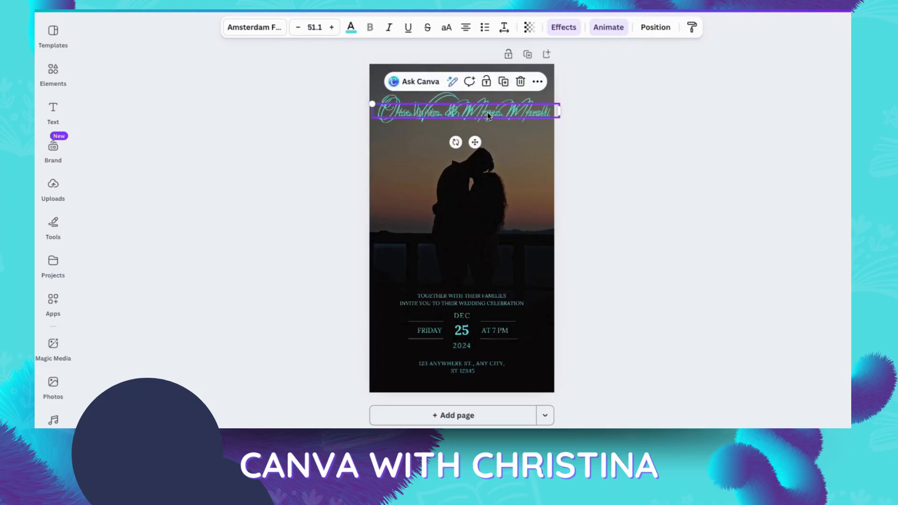
drag(488, 116, 372, 205)
Delete the first partner's name from the duplicated text, keeping the ampersand and the second partner's name.
double_click(463, 209)
click(444, 211)
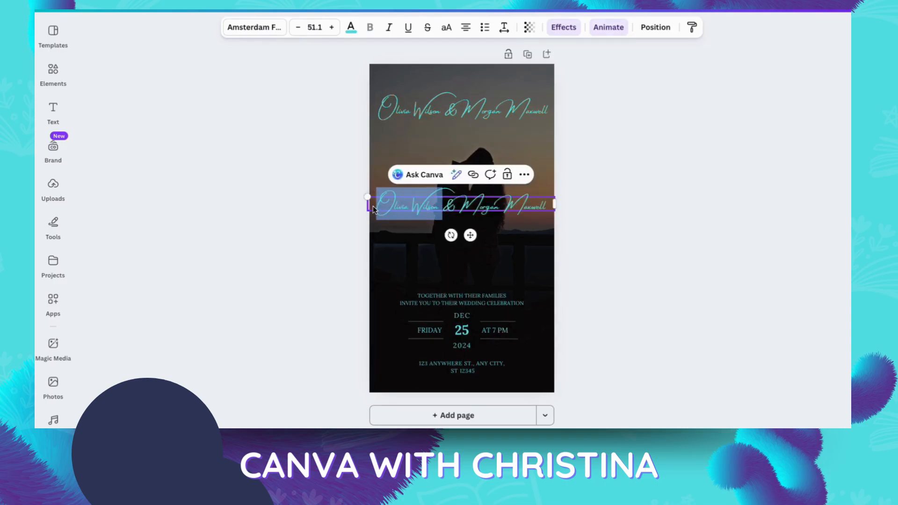
key(BackSpace)
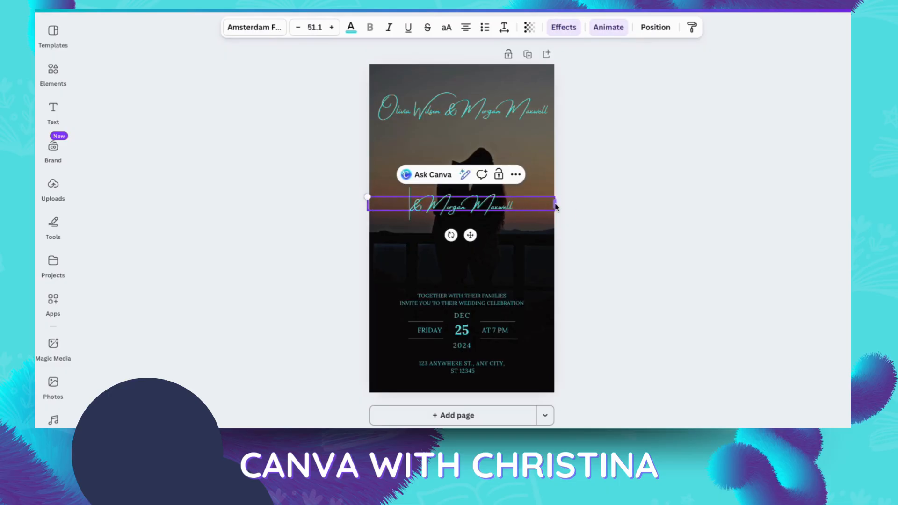
Fit the duplicate's text box to its line, enlarge it to about font size 68.3 and place it just above the event details.
drag(555, 204, 483, 213)
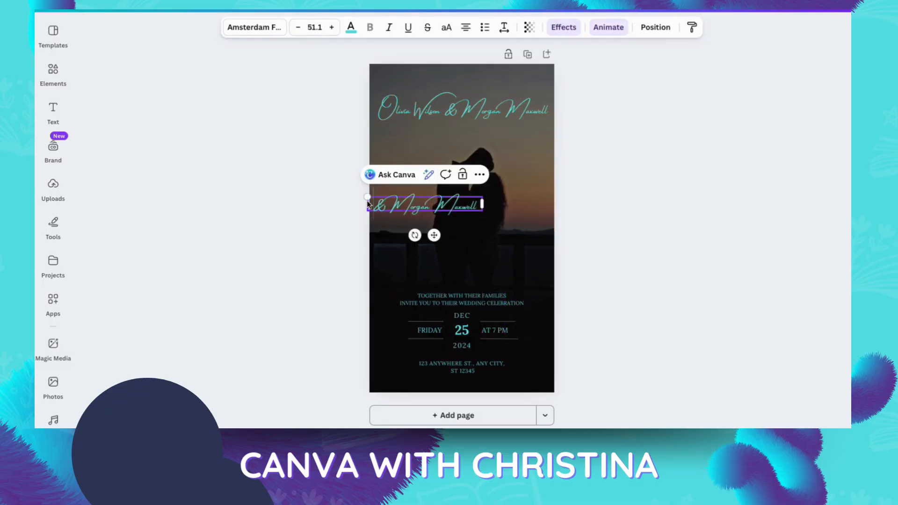
drag(367, 196, 301, 162)
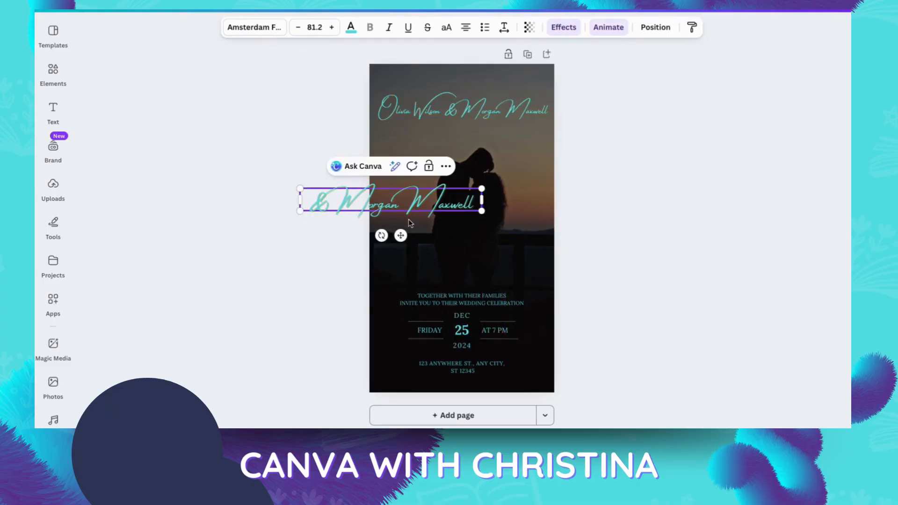
drag(401, 234, 477, 308)
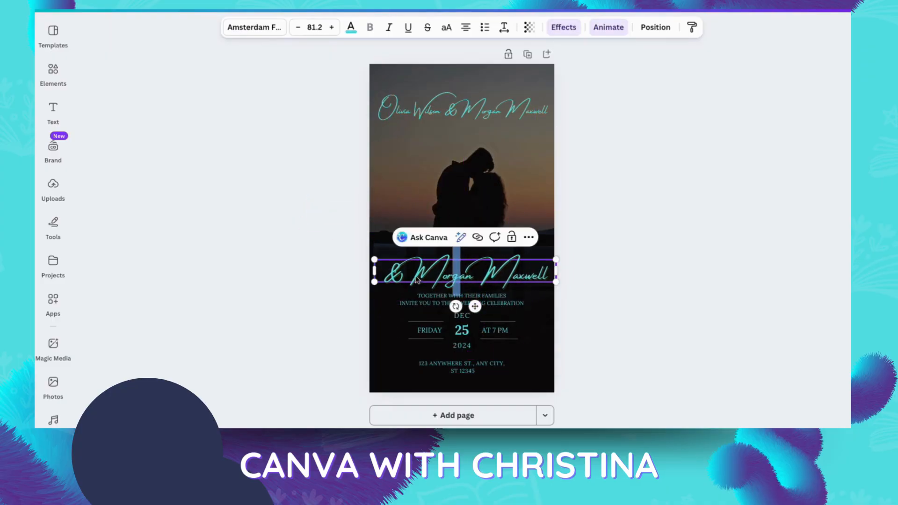
drag(375, 260, 405, 266)
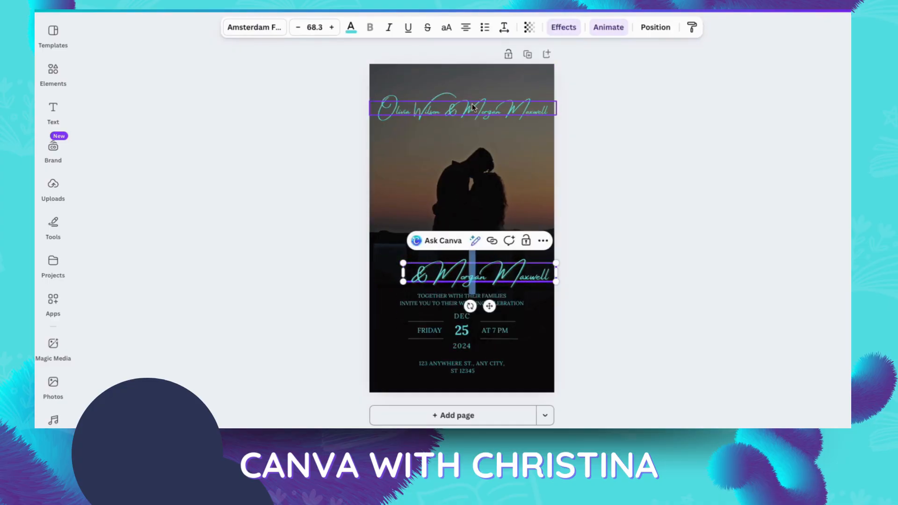
Delete the ampersand and the second partner's name from the original names text near the top of the page.
click(470, 106)
click(445, 105)
click(450, 111)
drag(446, 111, 552, 113)
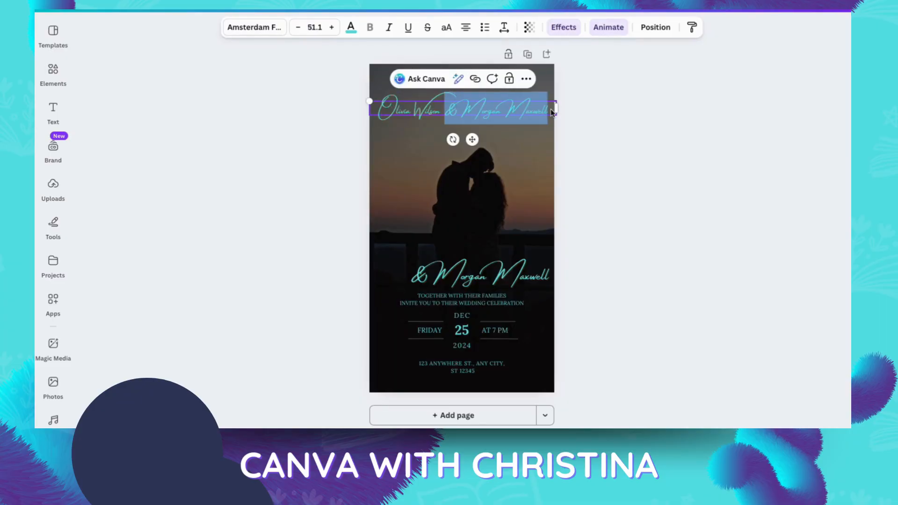
key(BackSpace)
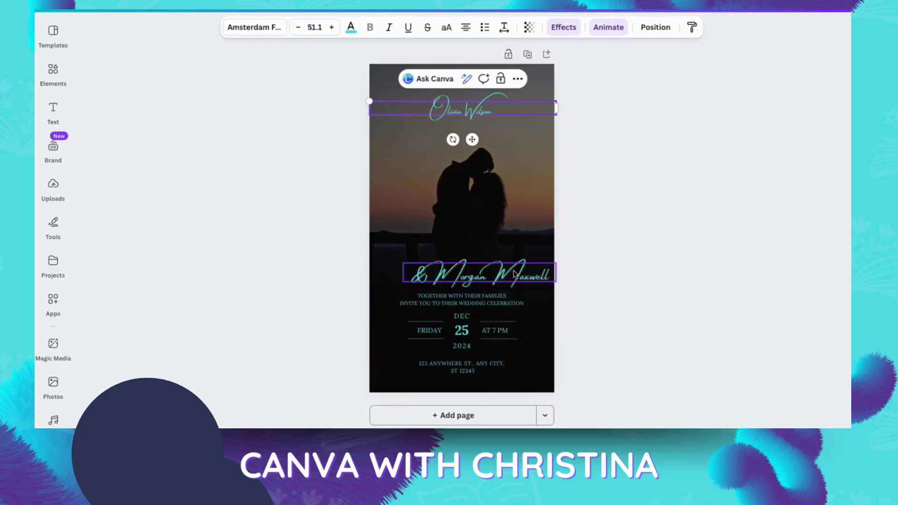
Set the first partner's name to font size 68.
click(514, 274)
click(474, 110)
click(317, 29)
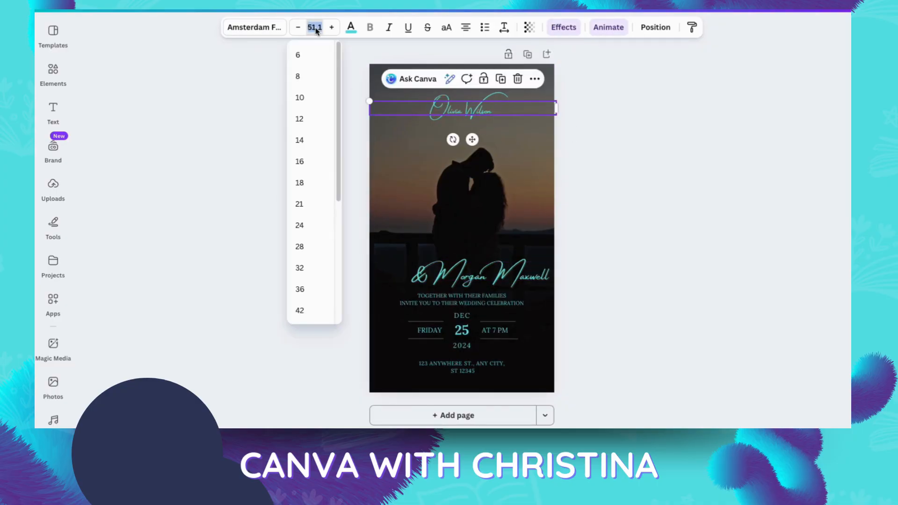
text(68)
key(Return)
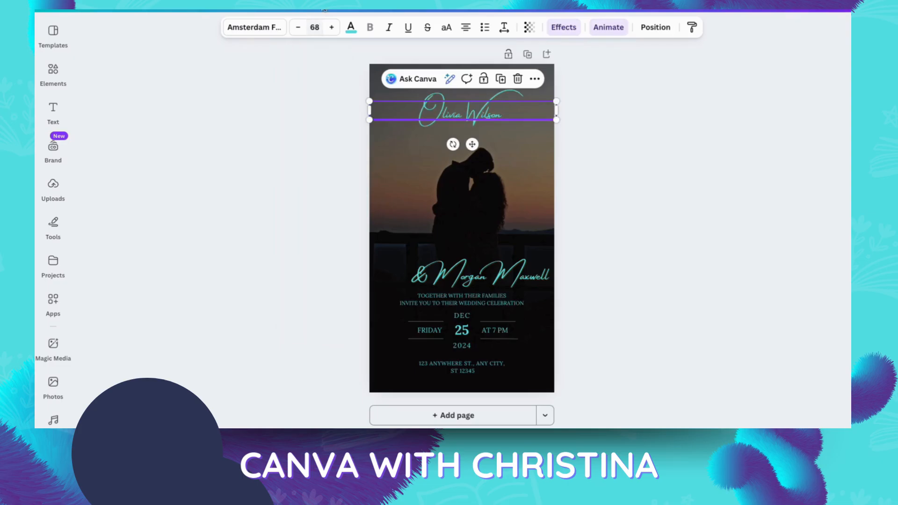
Narrow the first partner's text box to fit the name and place the second partner's line beneath it, indented to the right.
click(638, 196)
click(506, 114)
drag(558, 113, 473, 115)
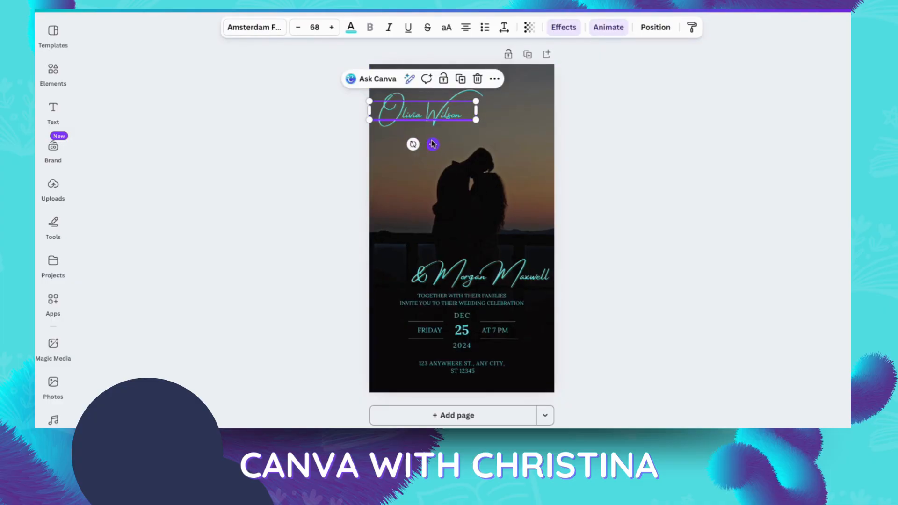
drag(431, 144, 434, 144)
click(517, 276)
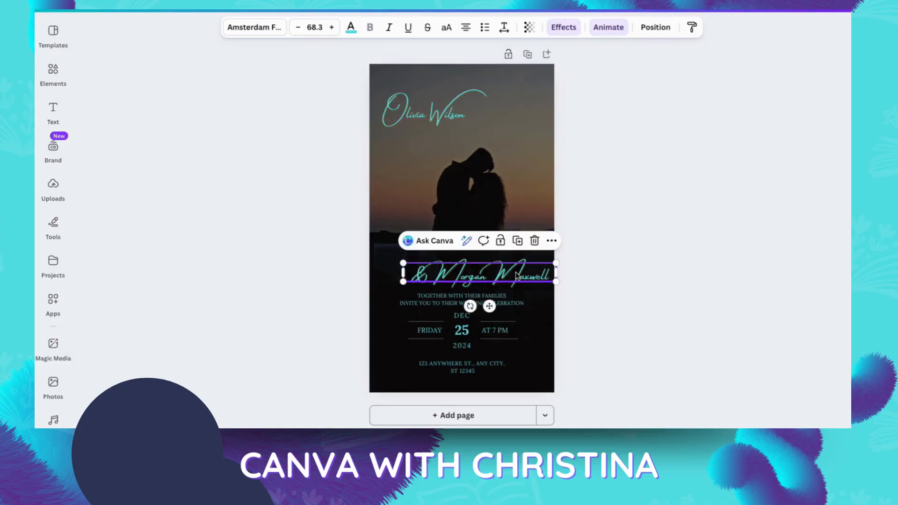
drag(517, 276, 507, 139)
Play the background video to review the names and details against the moving couple.
click(660, 227)
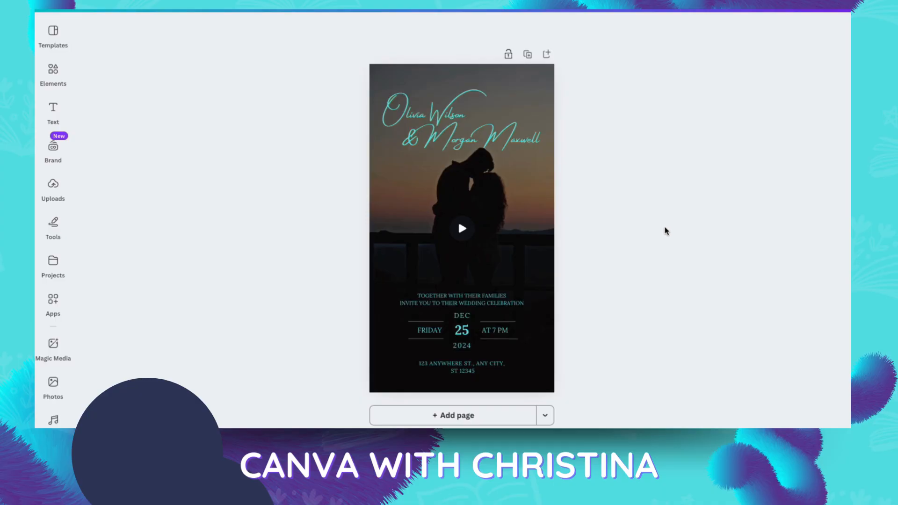
click(545, 247)
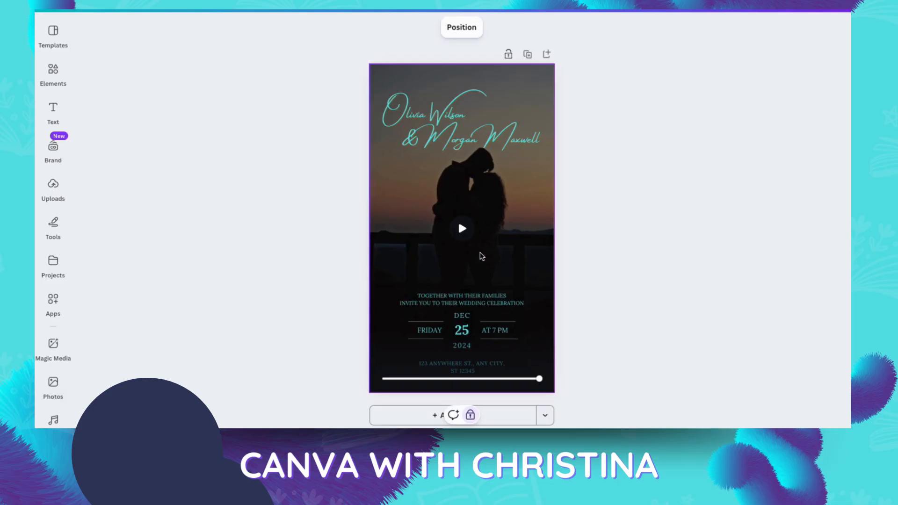
click(462, 229)
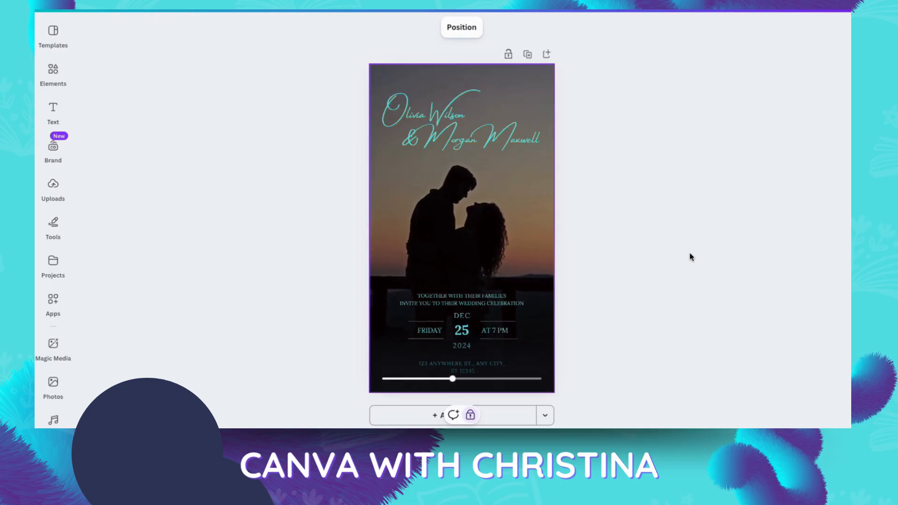
Try the Glacial Indifference, League Spartan and London fonts on the invitation wording above the date.
click(467, 302)
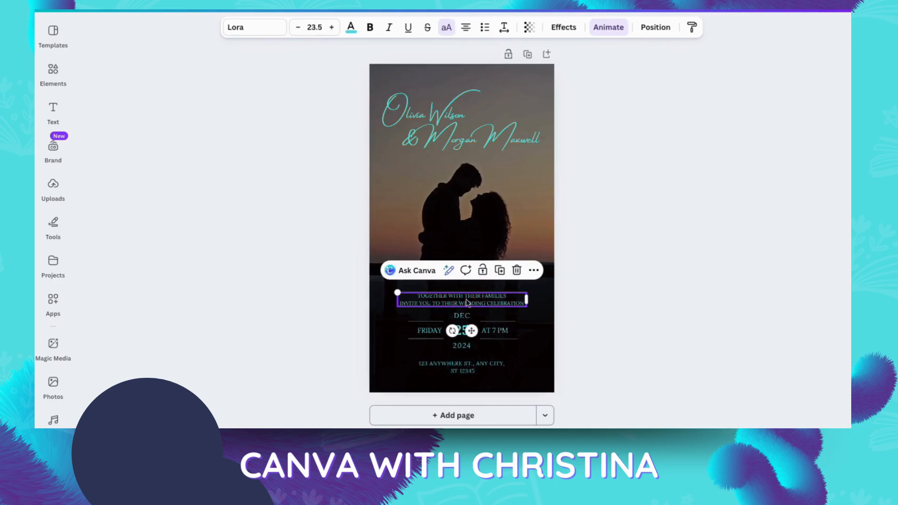
click(255, 26)
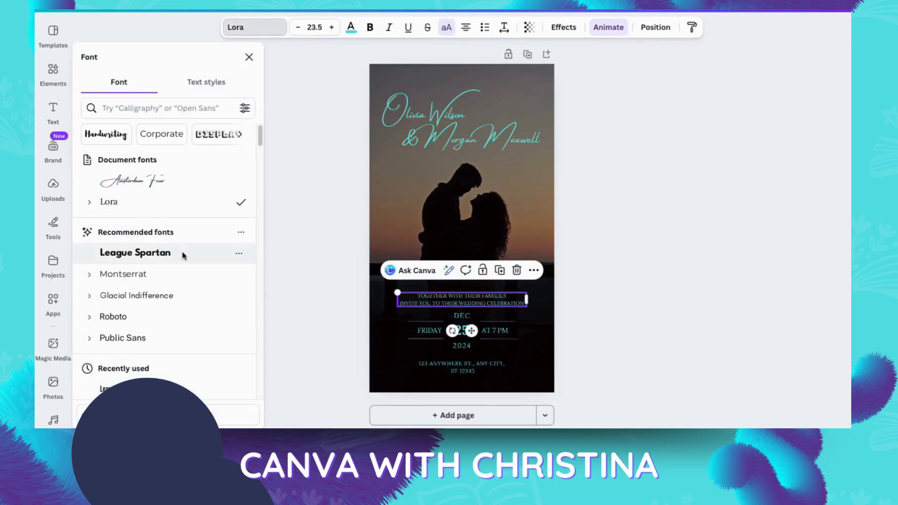
click(168, 298)
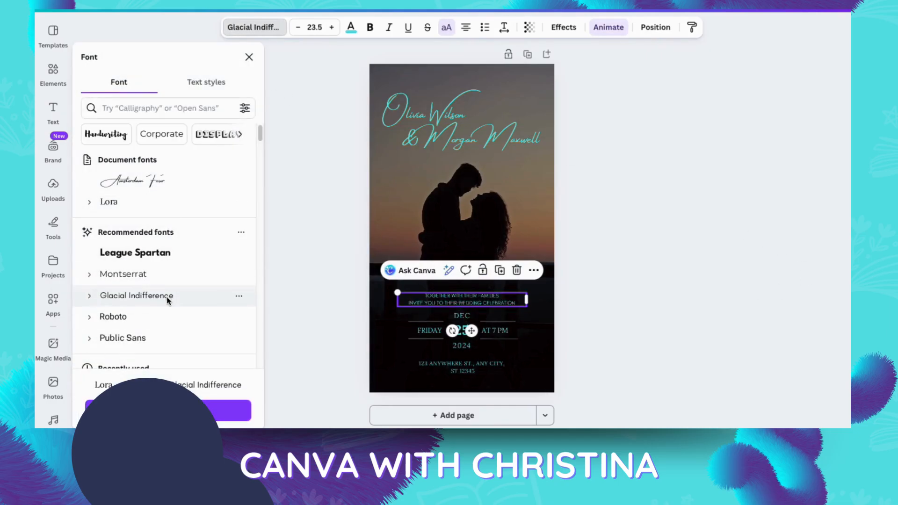
click(137, 255)
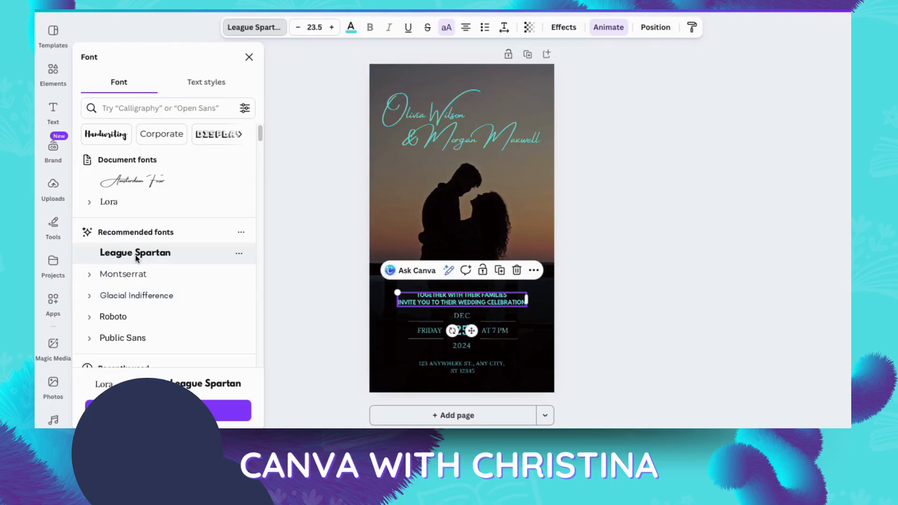
scroll(137, 257, down, 5)
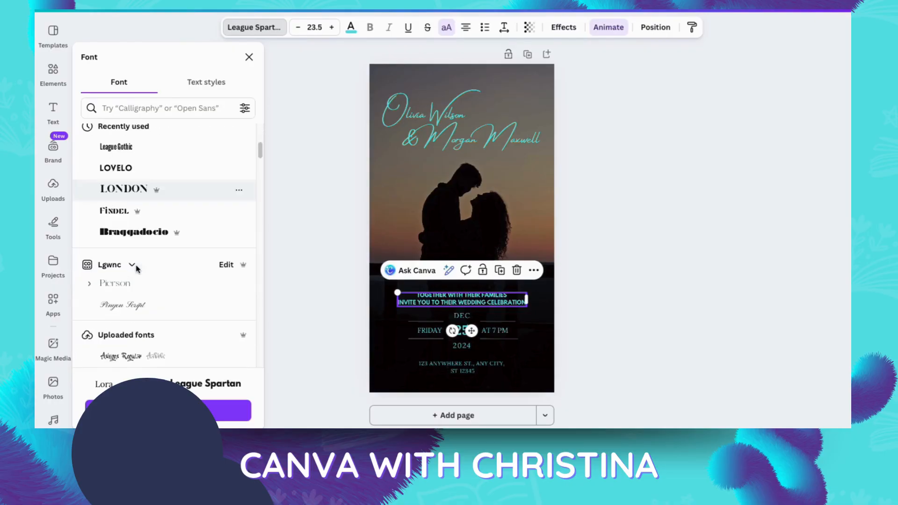
click(116, 190)
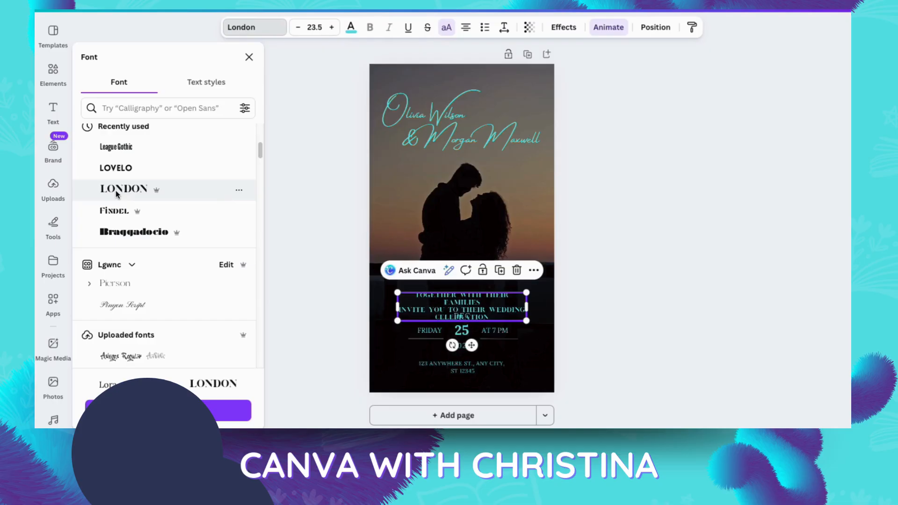
Look further through the fonts and try League Spartan and Anton on the invitation wording.
scroll(127, 273, down, 10)
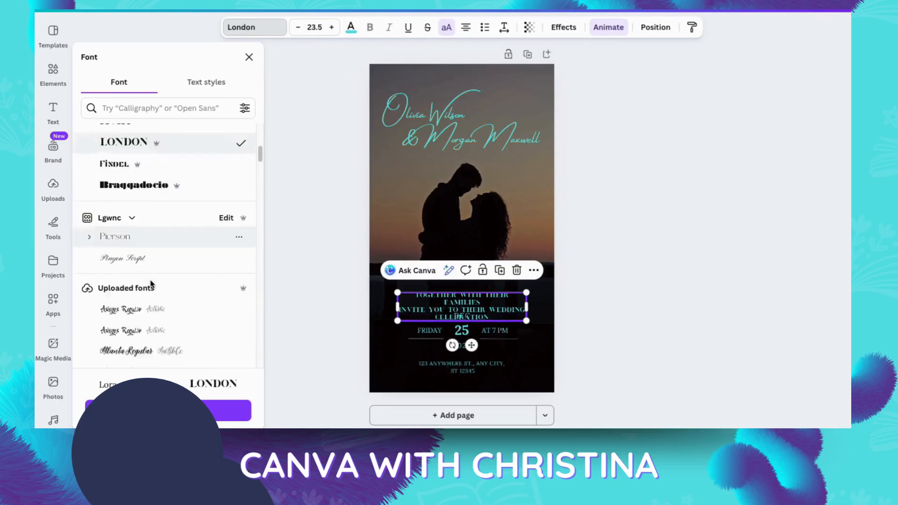
scroll(150, 280, down, 10)
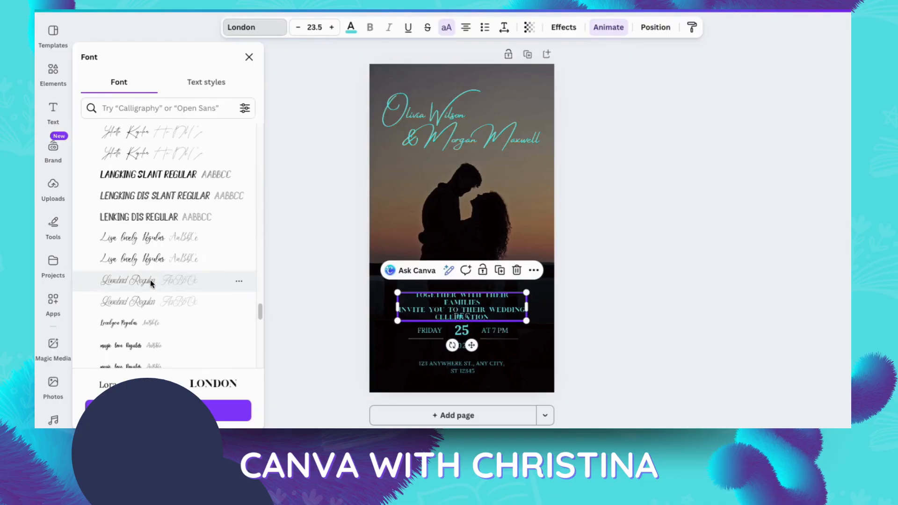
scroll(150, 280, down, 10)
scroll(150, 284, down, 5)
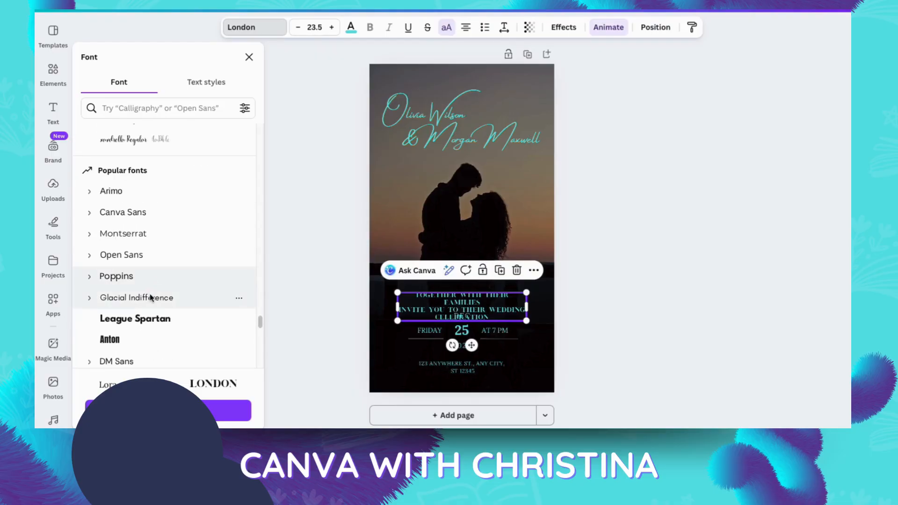
click(150, 295)
click(140, 320)
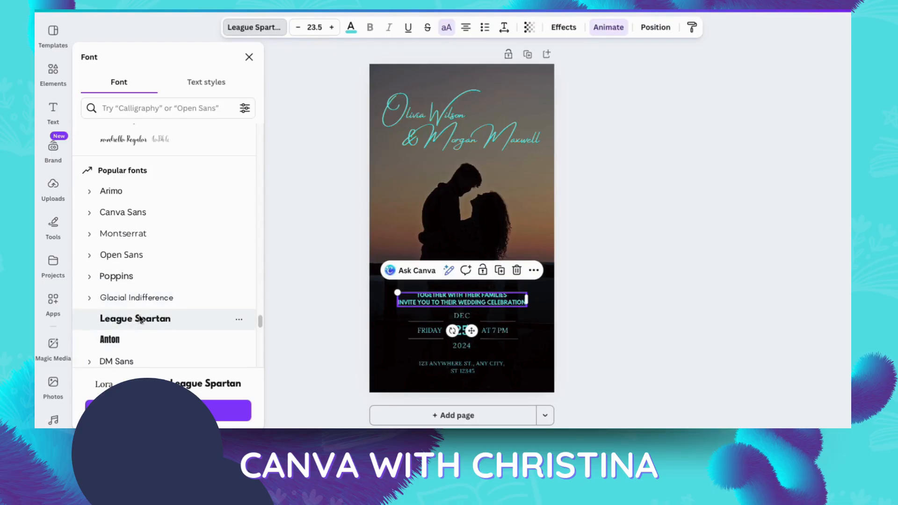
click(136, 340)
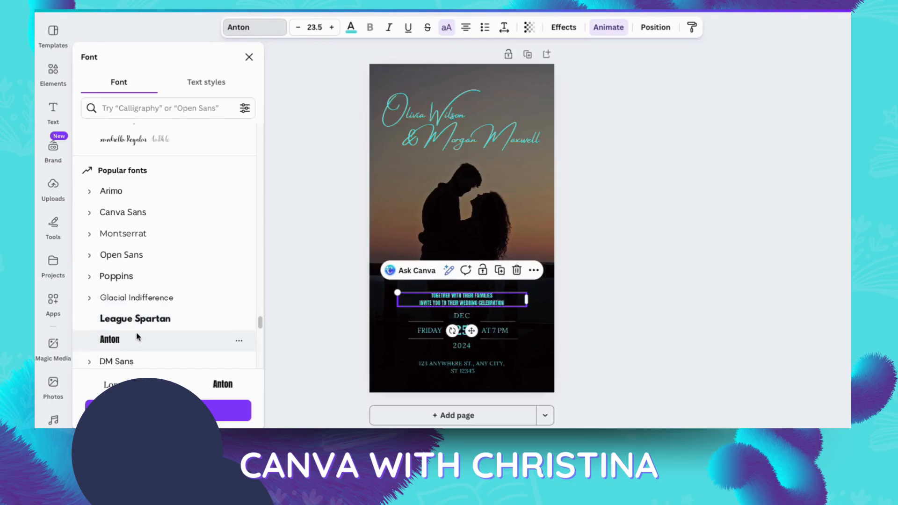
Set the invitation wording above the date in bold DM Sans and give it the Lift effect.
click(157, 362)
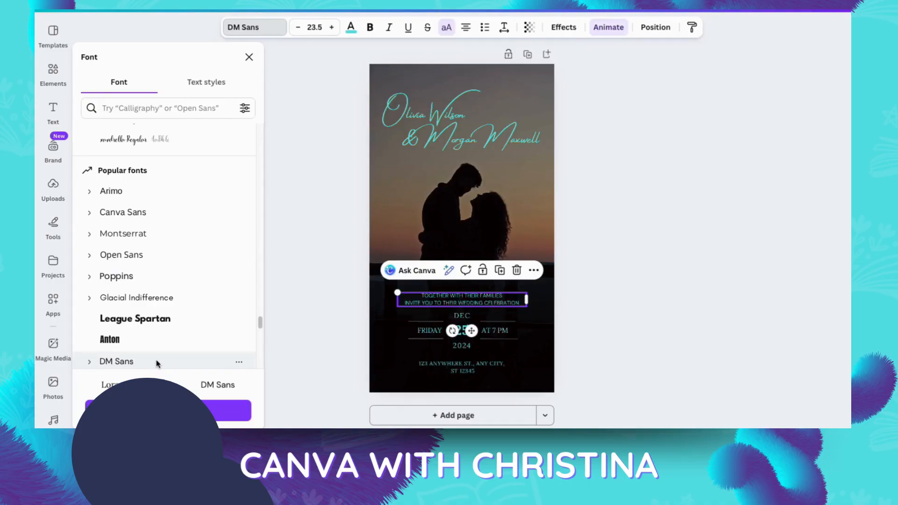
click(371, 28)
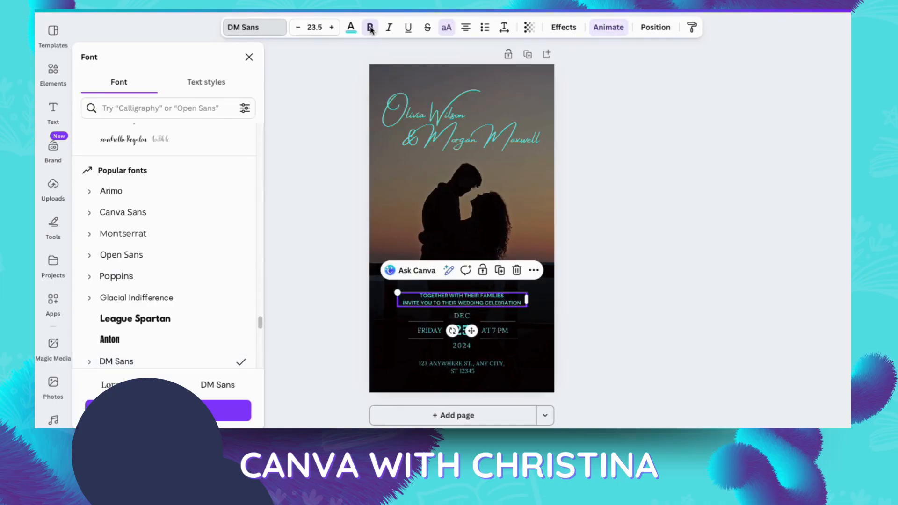
click(568, 27)
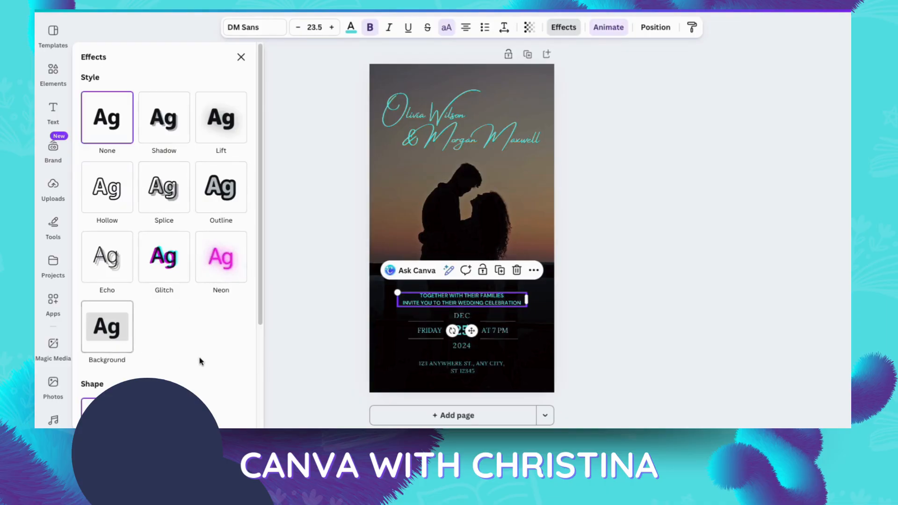
click(220, 120)
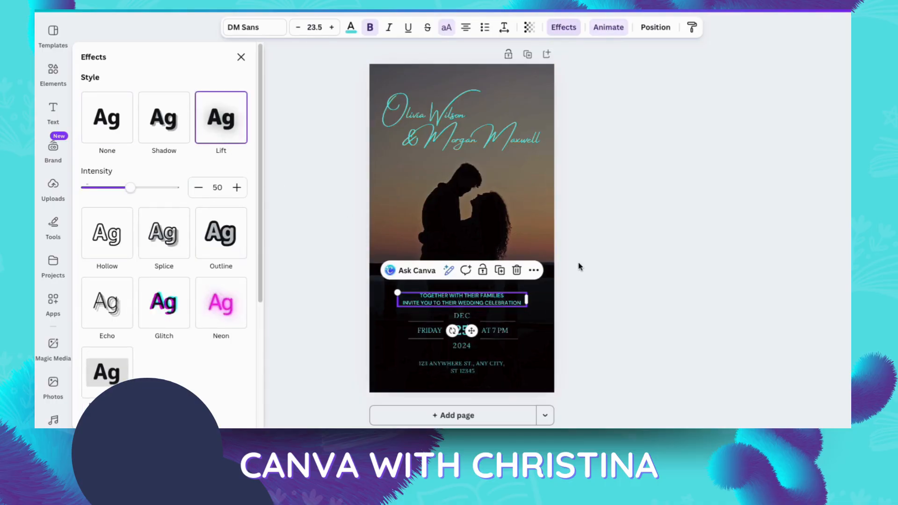
click(601, 286)
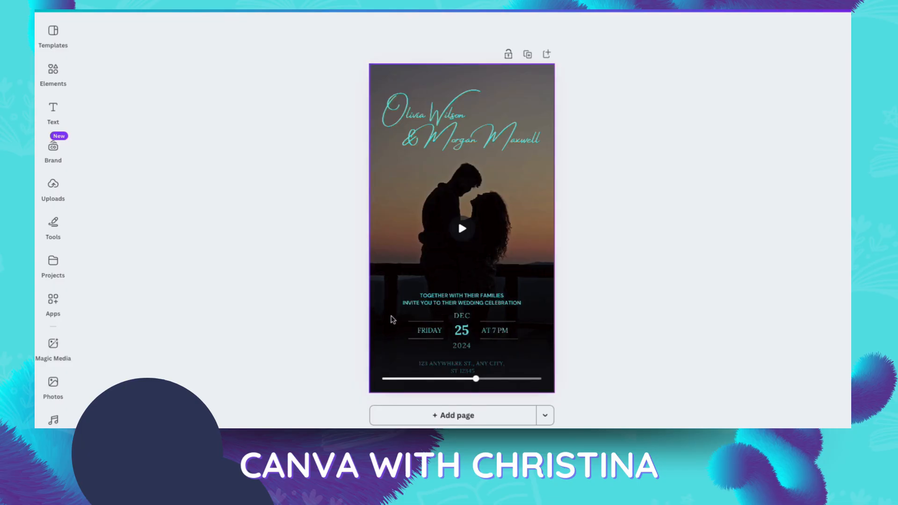
Change the font of all the date, weekday, time and address texts to DM Sans.
click(391, 316)
drag(322, 320, 531, 324)
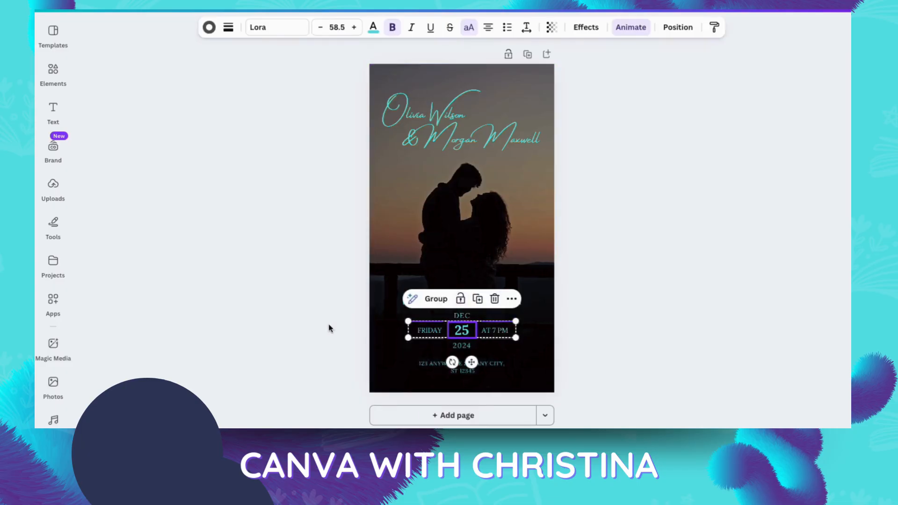
click(329, 325)
drag(331, 320, 487, 324)
drag(335, 304, 562, 378)
click(279, 28)
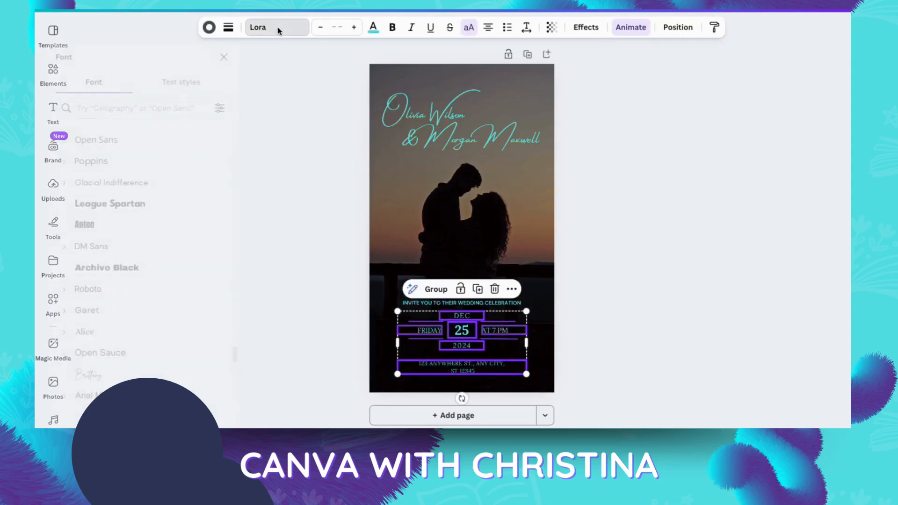
scroll(189, 159, up, 5)
scroll(189, 160, up, 20)
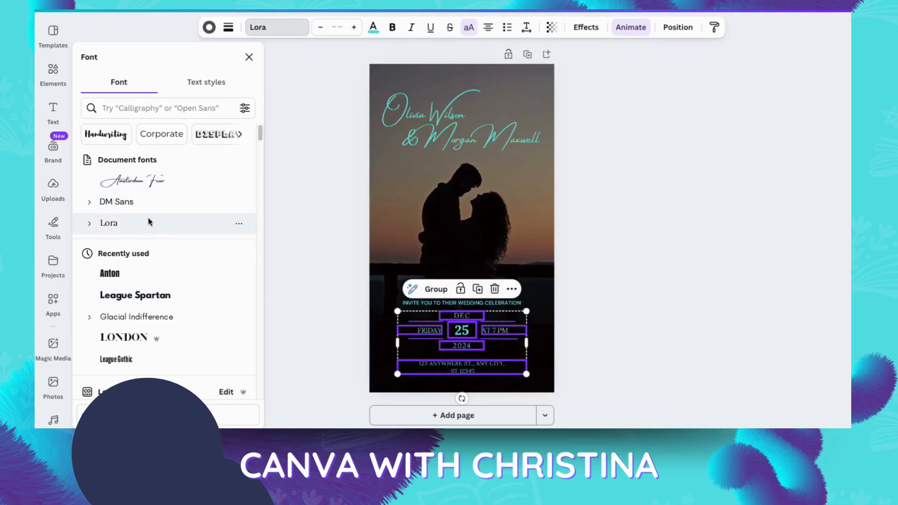
click(151, 203)
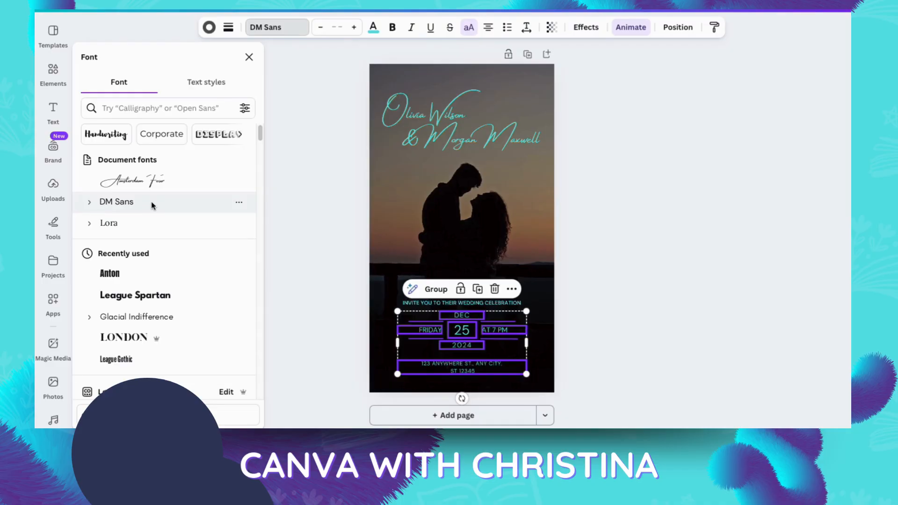
Apply the Lift effect to the date, weekday, time and address texts and slightly raise its intensity.
click(591, 27)
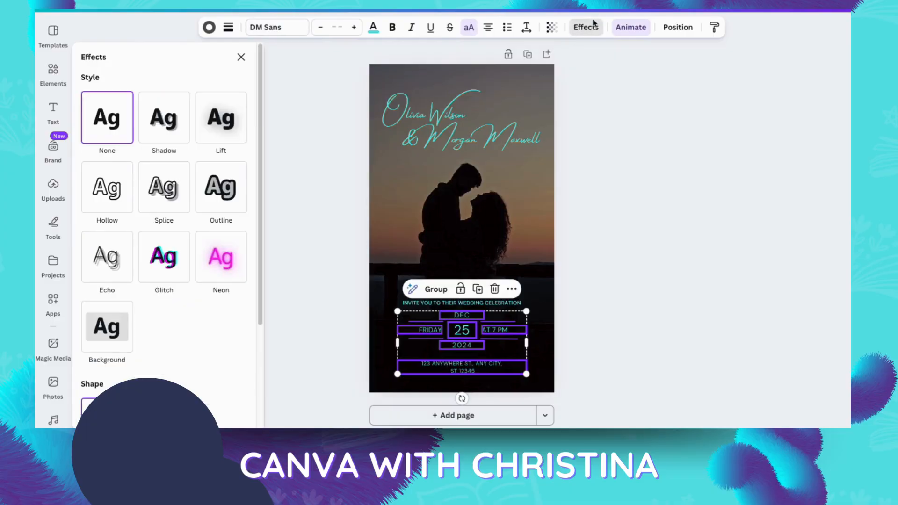
click(229, 114)
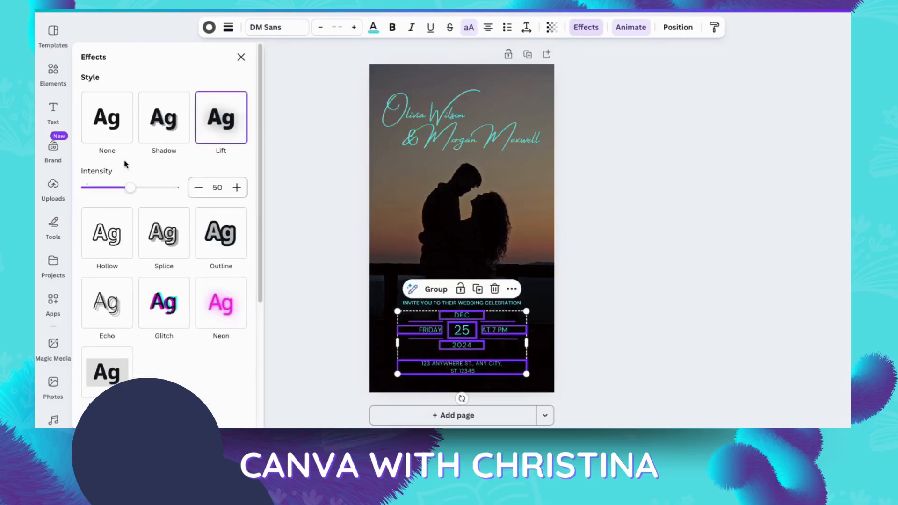
mouse_move(129, 189)
mouse_down()
mouse_move(172, 188)
mouse_move(115, 195)
mouse_move(140, 193)
mouse_up()
click(617, 234)
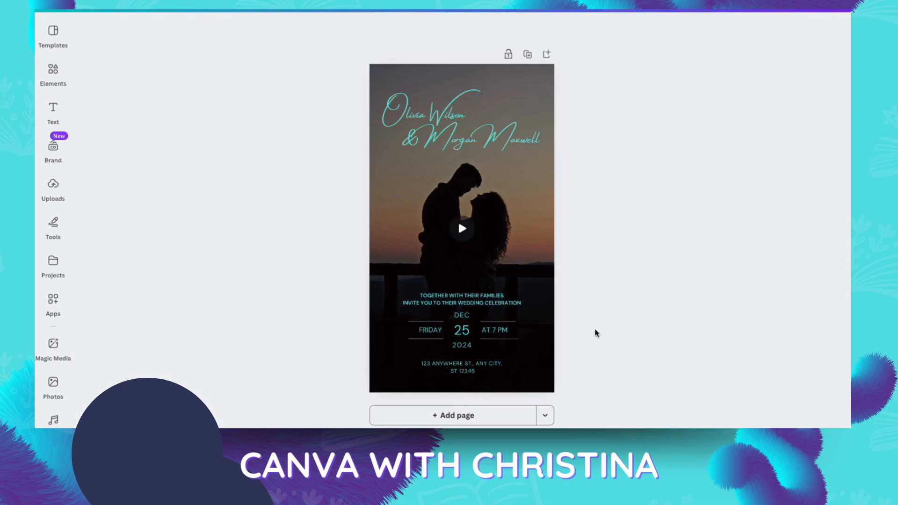
Recolour the month, day number and year texts (DEC, 25, 2024) white.
click(459, 317)
shift+click(461, 331)
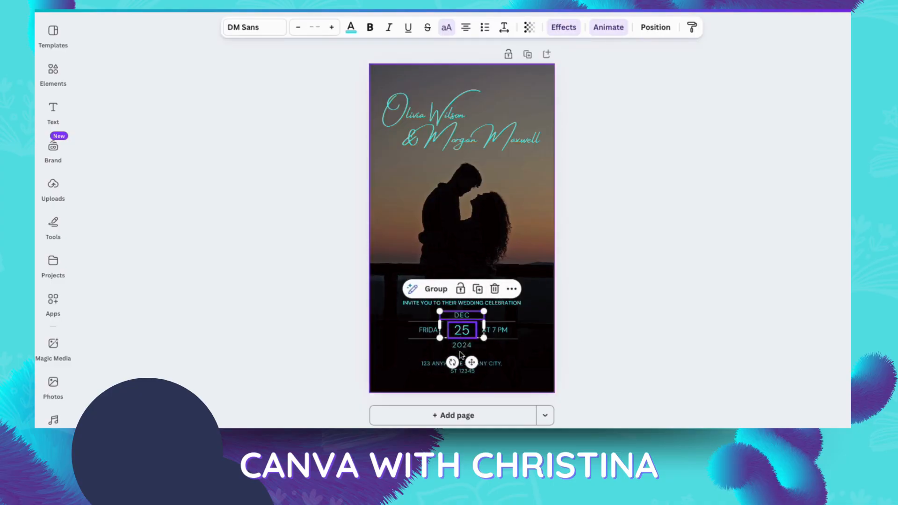
shift+click(461, 345)
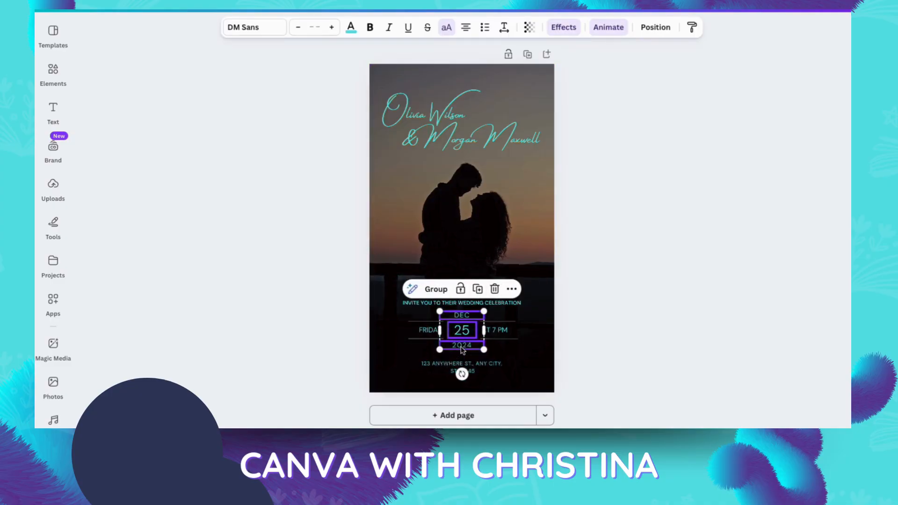
click(351, 28)
click(242, 268)
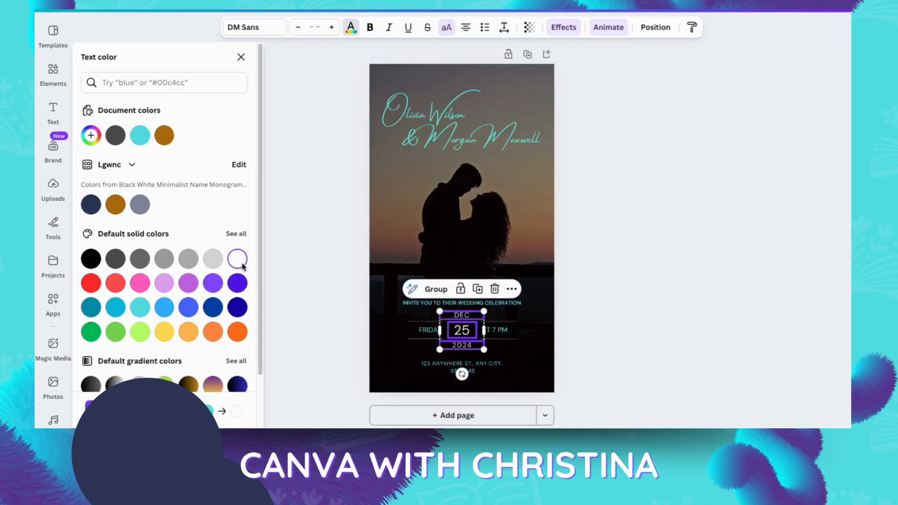
Recolour both lines of the couple's names white.
click(401, 116)
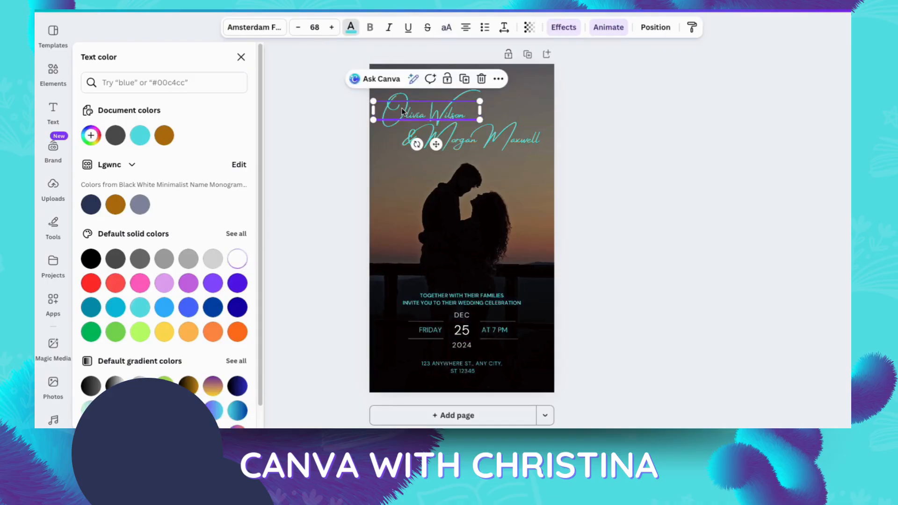
shift+click(501, 139)
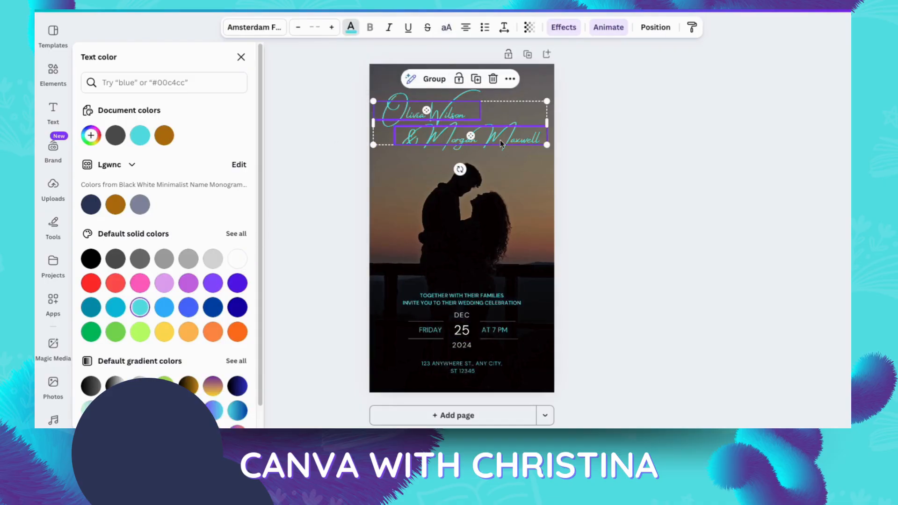
click(351, 27)
click(351, 27)
click(188, 136)
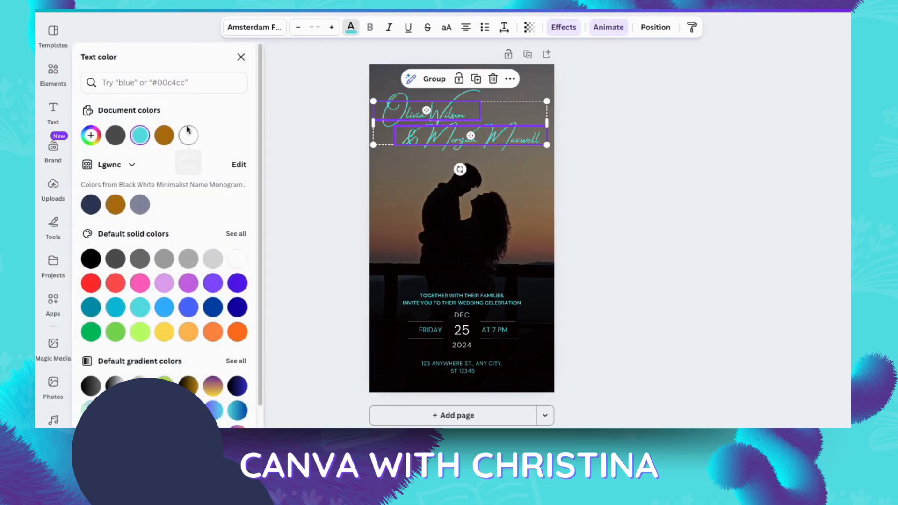
click(658, 247)
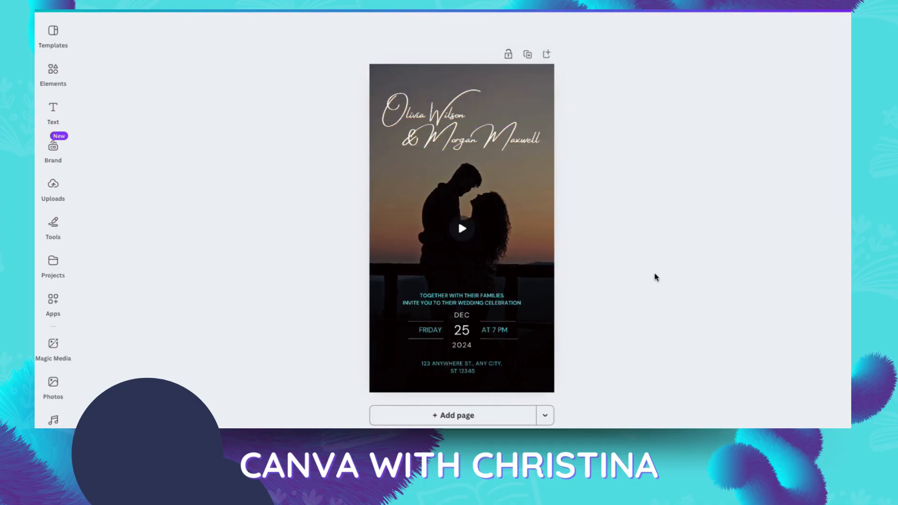
Recolour the invitation wording, weekday, time and address texts a light beige-gold, mixed from the document's brown-gold colour.
click(424, 302)
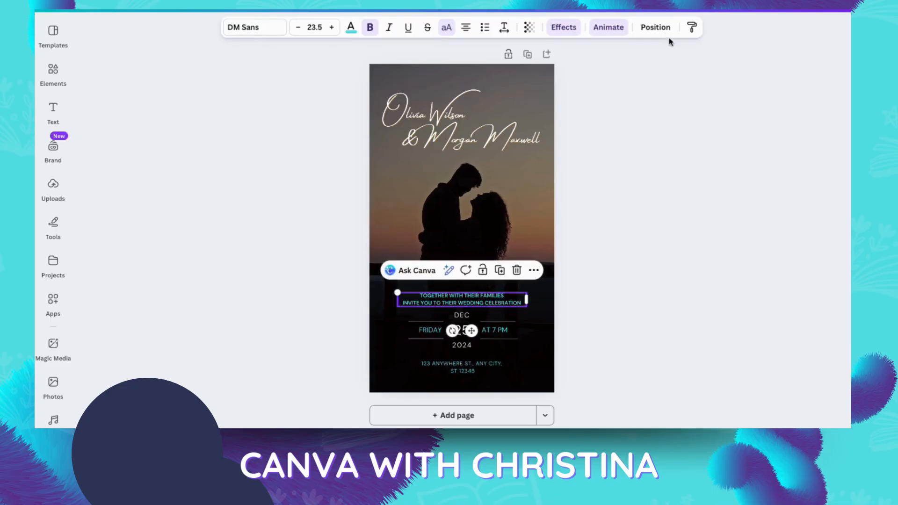
click(656, 27)
click(208, 81)
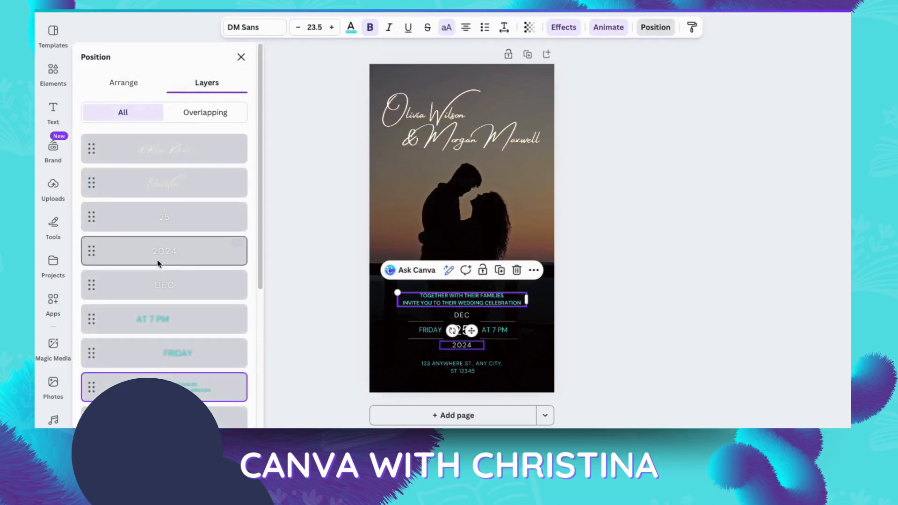
scroll(156, 256, down, 3)
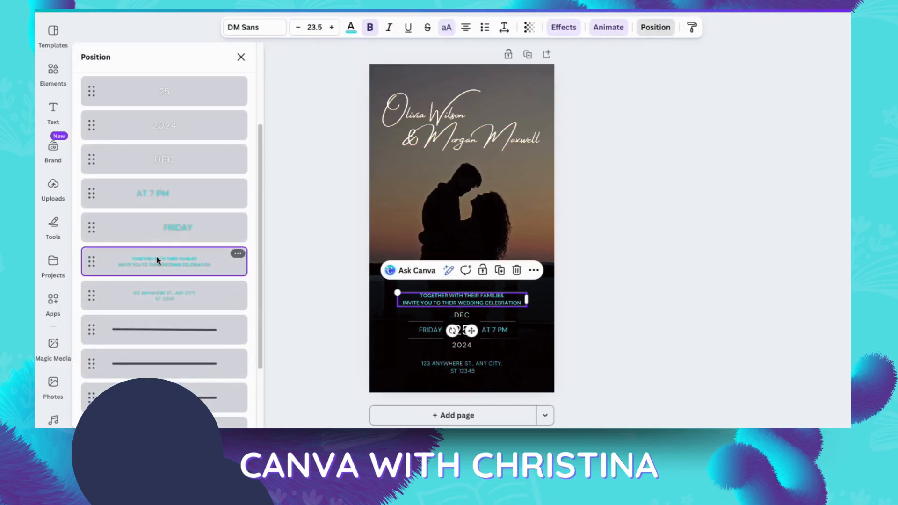
click(147, 192)
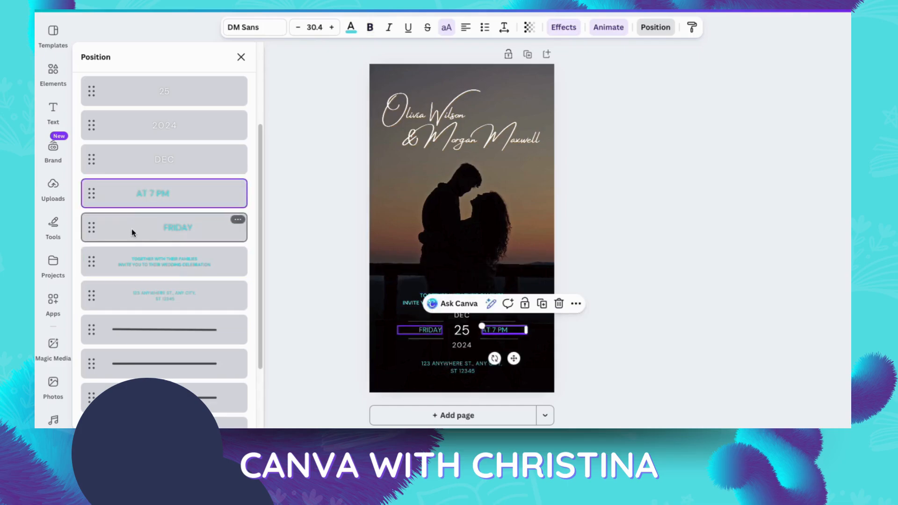
shift+click(126, 290)
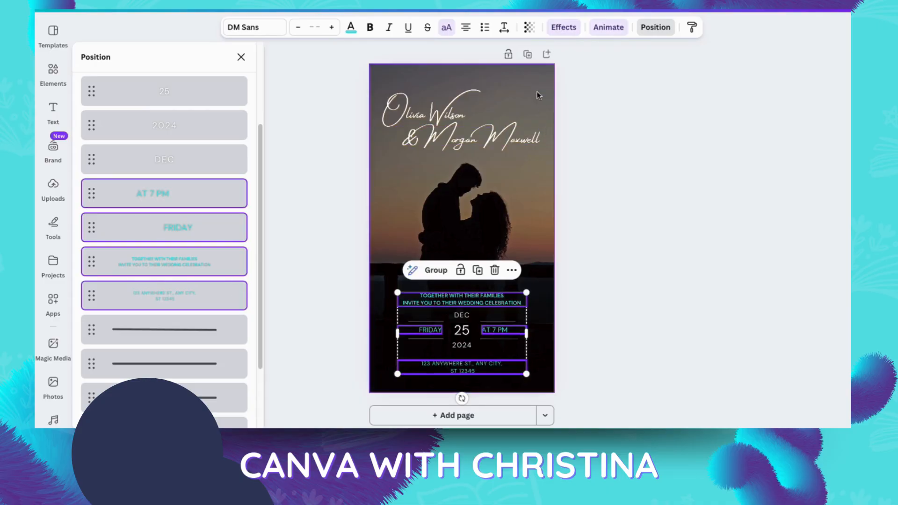
click(354, 31)
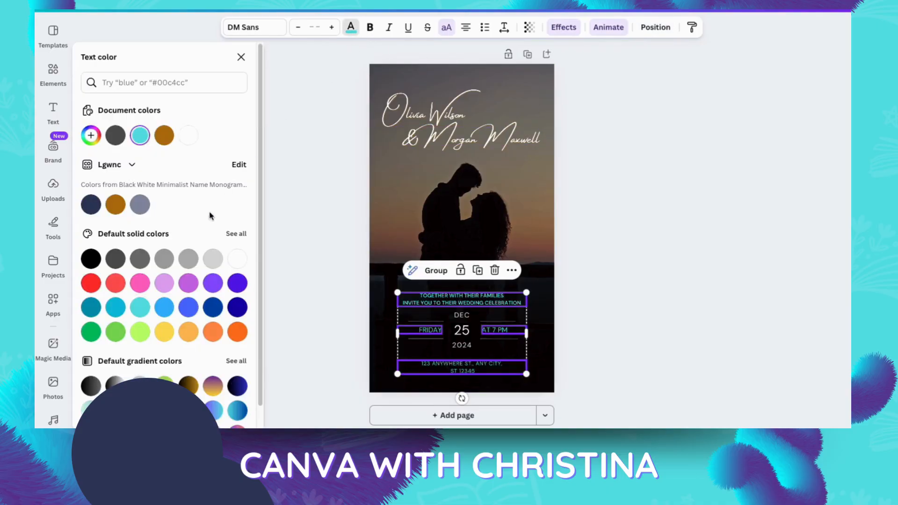
click(164, 139)
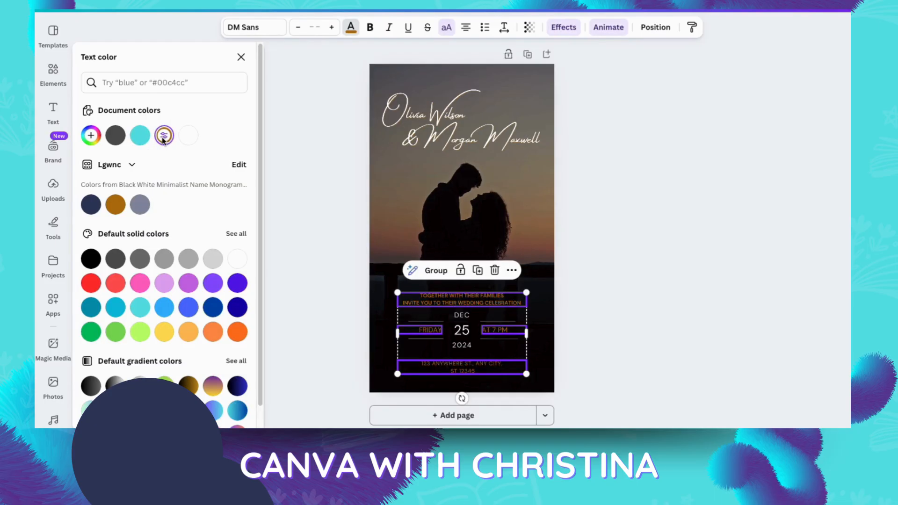
click(165, 137)
click(220, 204)
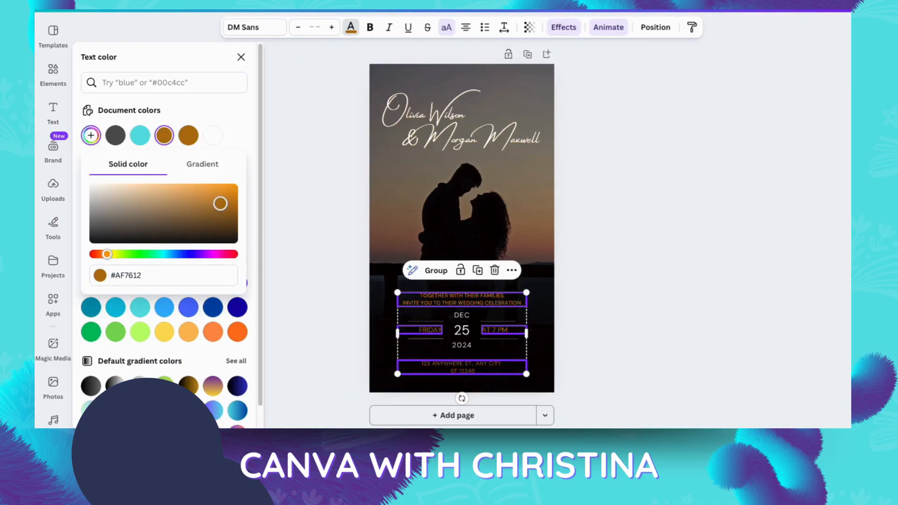
drag(220, 204, 129, 188)
Try adjusting the transparency of the beige-gold texts.
click(529, 27)
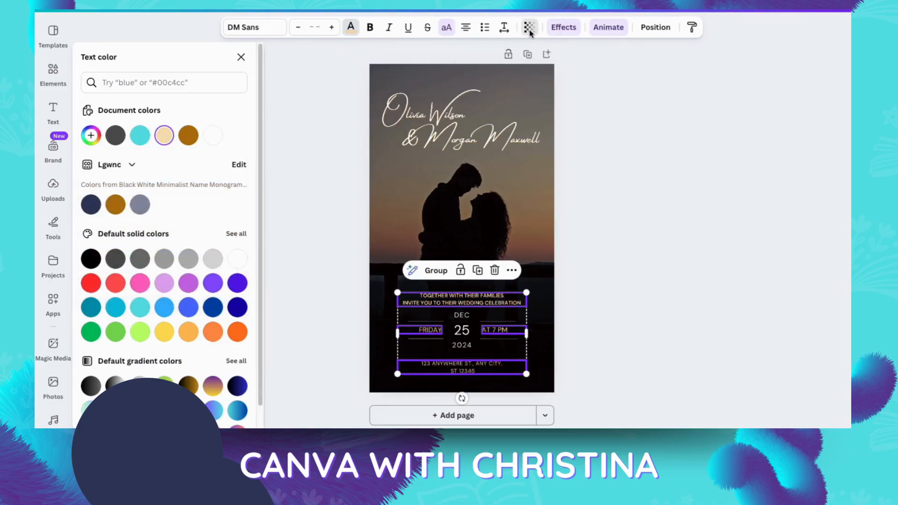
mouse_move(555, 71)
mouse_down()
mouse_move(536, 75)
mouse_move(556, 72)
mouse_up()
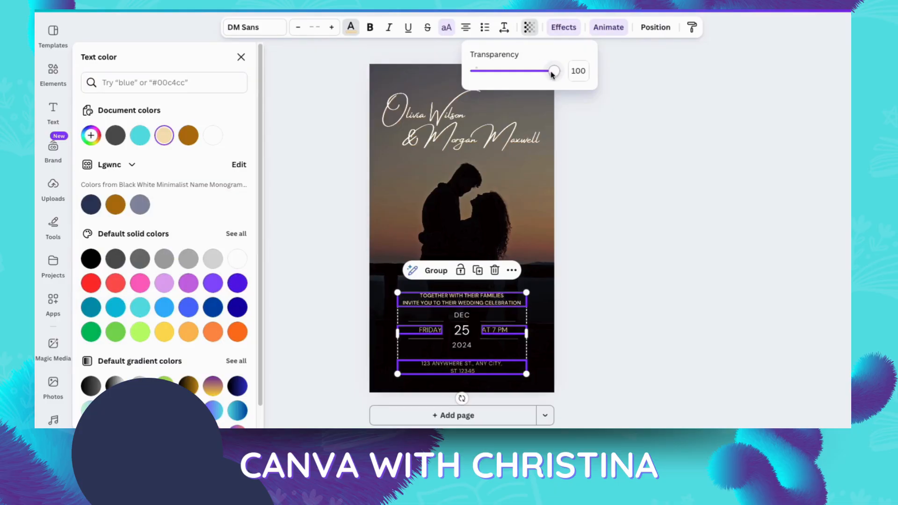
click(628, 280)
click(628, 279)
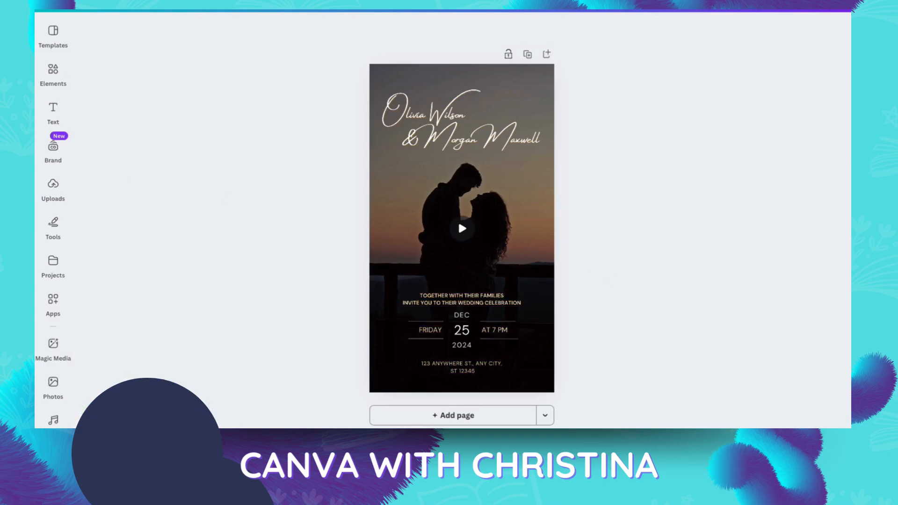
click(54, 93)
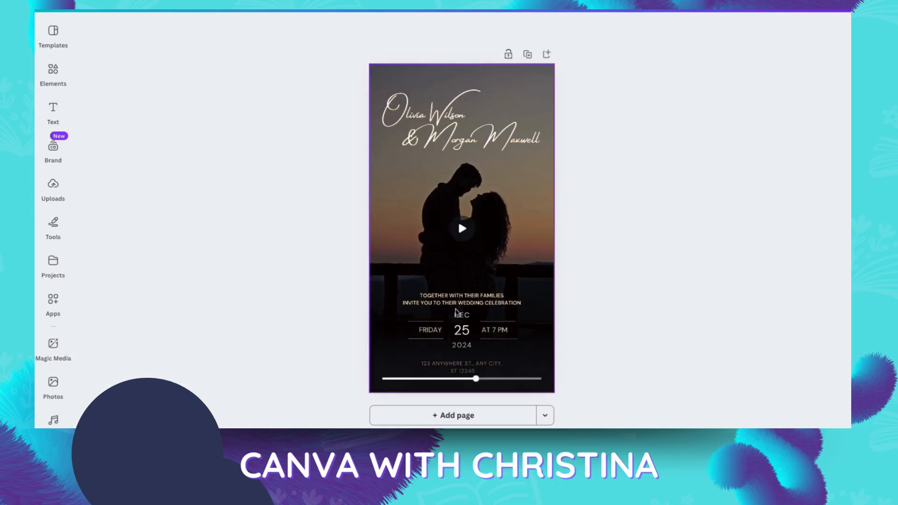
Duplicate the invitation wording and place the copy below the address at the foot of the page.
click(459, 306)
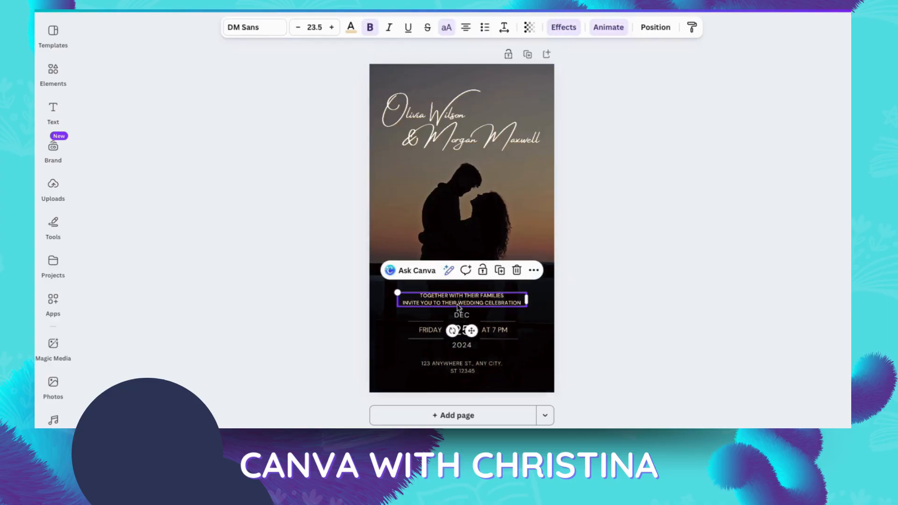
click(502, 273)
drag(484, 303, 485, 386)
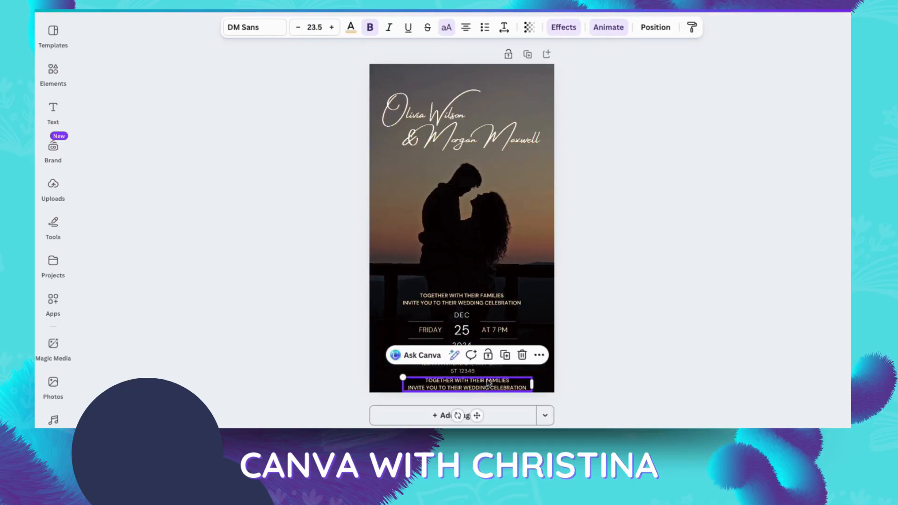
Replace the copied wording with "RVSP BY NOV. 1st 2024".
double_click(491, 385)
text(RVSP)
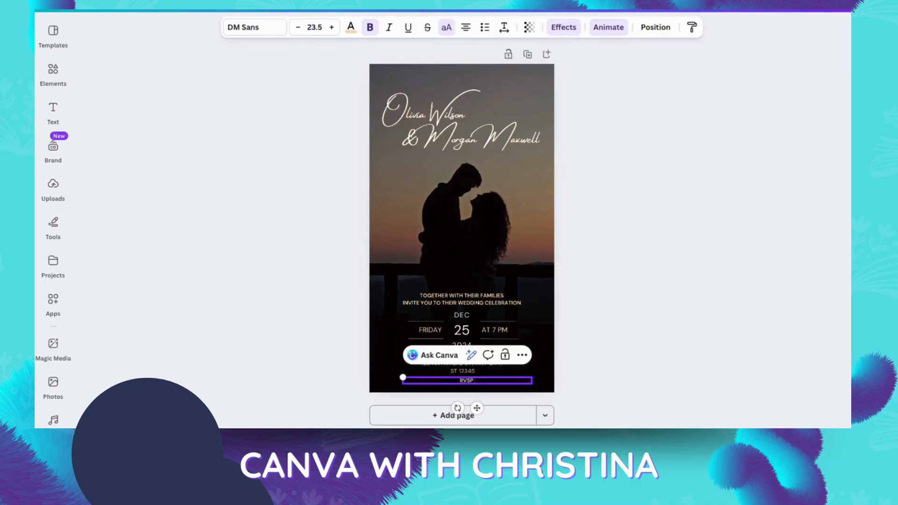
text( BY NOV. 1st 2024)
click(626, 371)
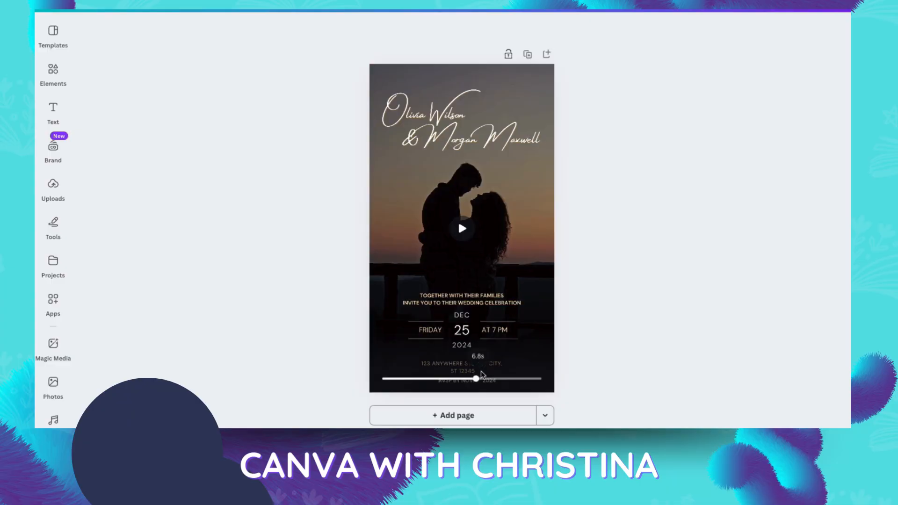
Select the RVSP line from the layers and shift it slightly so it sits centred beneath the address.
click(415, 366)
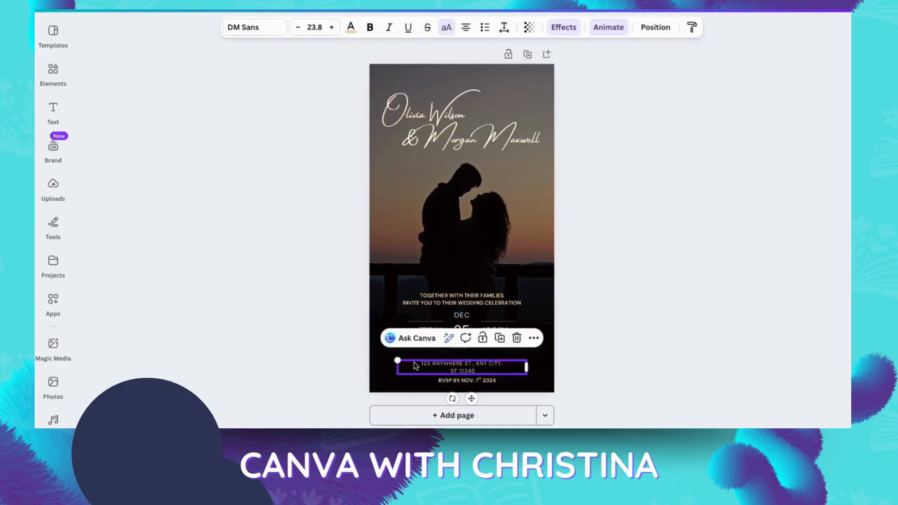
click(655, 28)
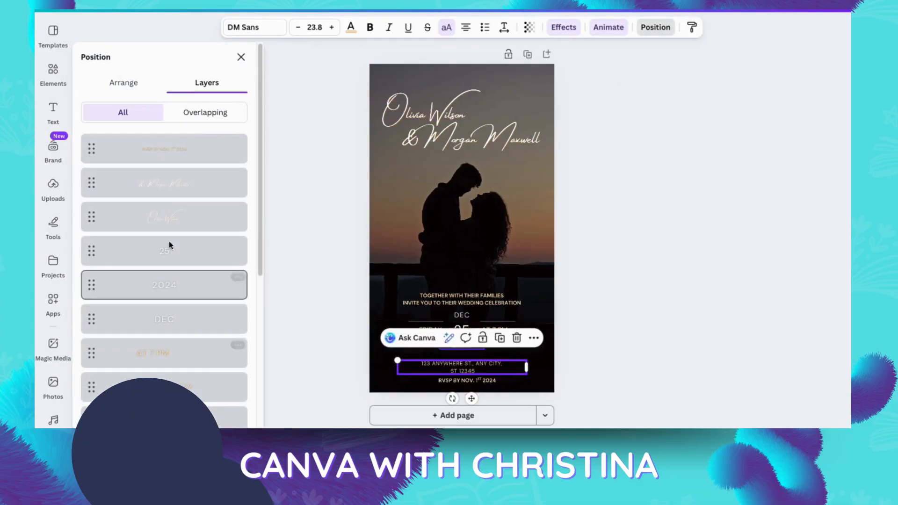
click(166, 150)
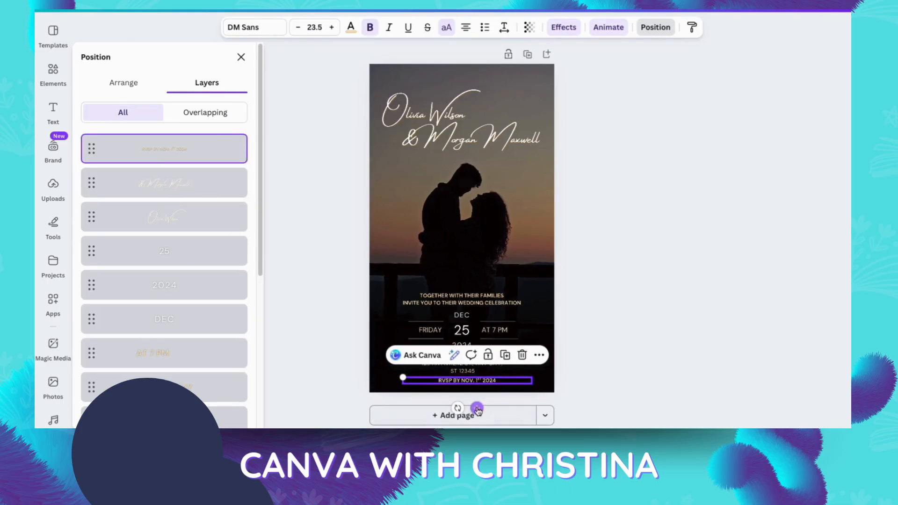
drag(477, 410, 475, 413)
click(628, 323)
click(629, 336)
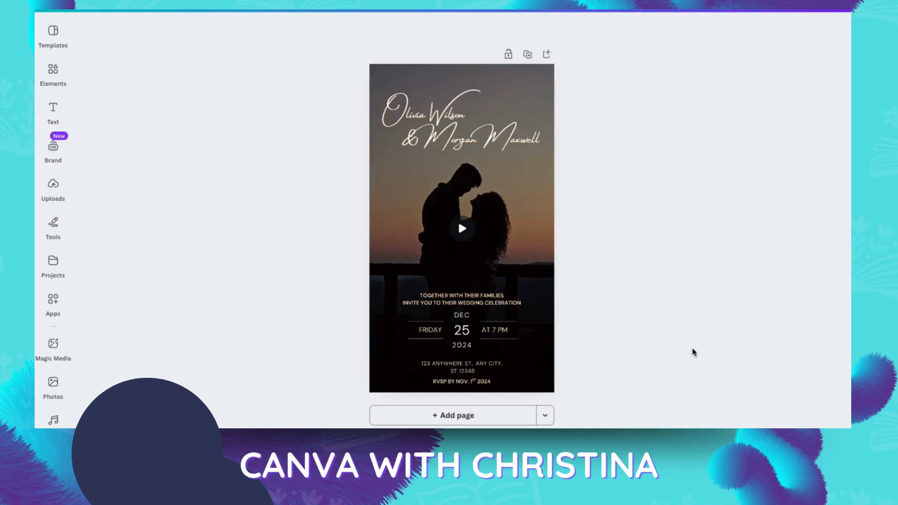
Clear the previous elements search and search for "flowers".
click(54, 74)
click(155, 40)
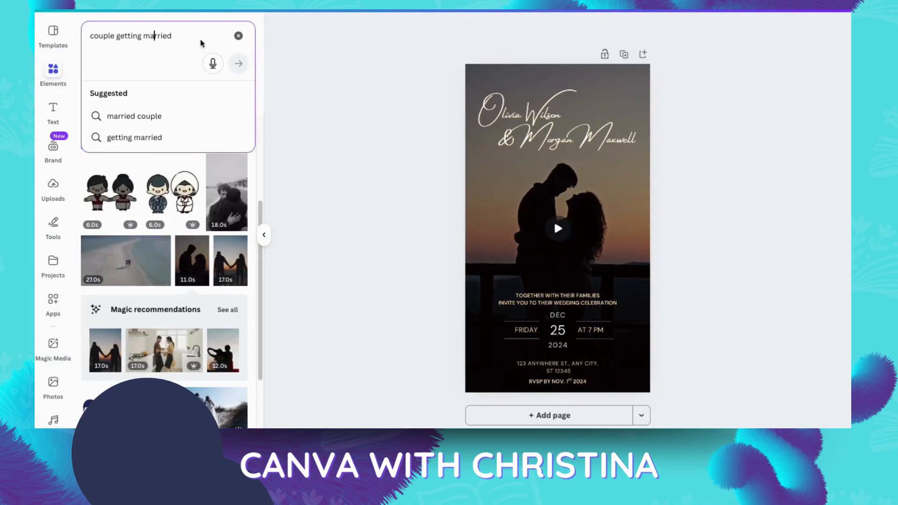
click(239, 36)
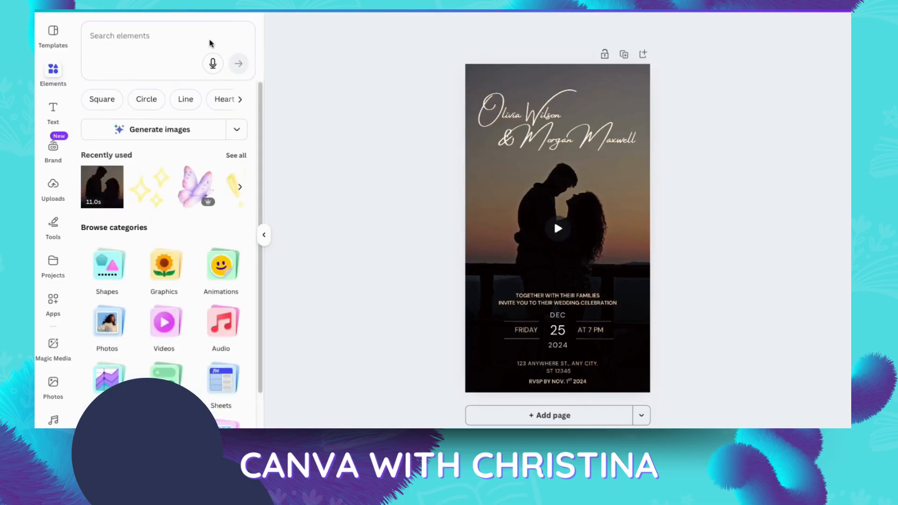
click(151, 41)
text(flowers)
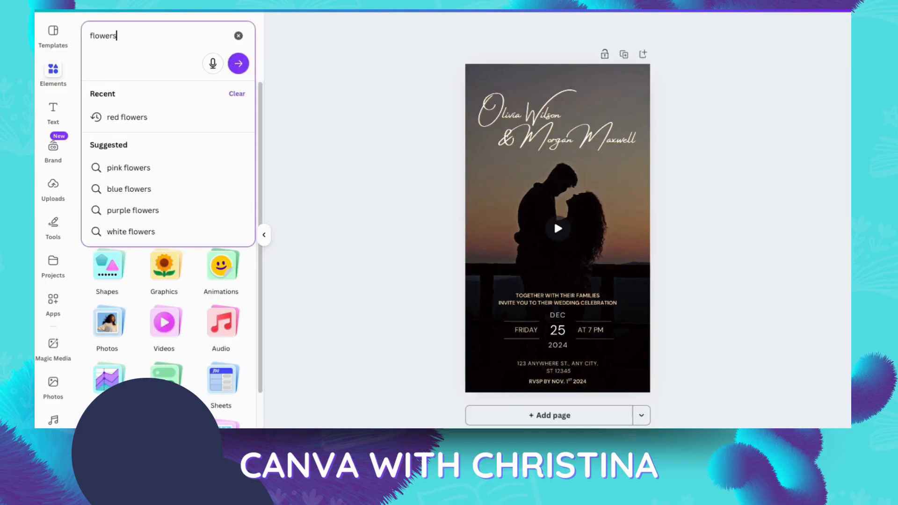
key(Return)
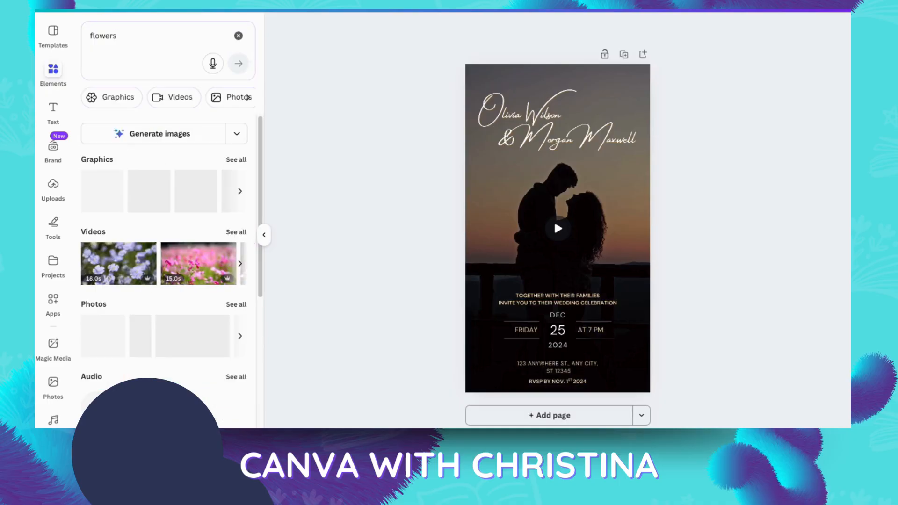
Browse the flower graphics and photos, and add the cut-out photo of three beige flowers to the page.
click(237, 160)
scroll(165, 349, down, 5)
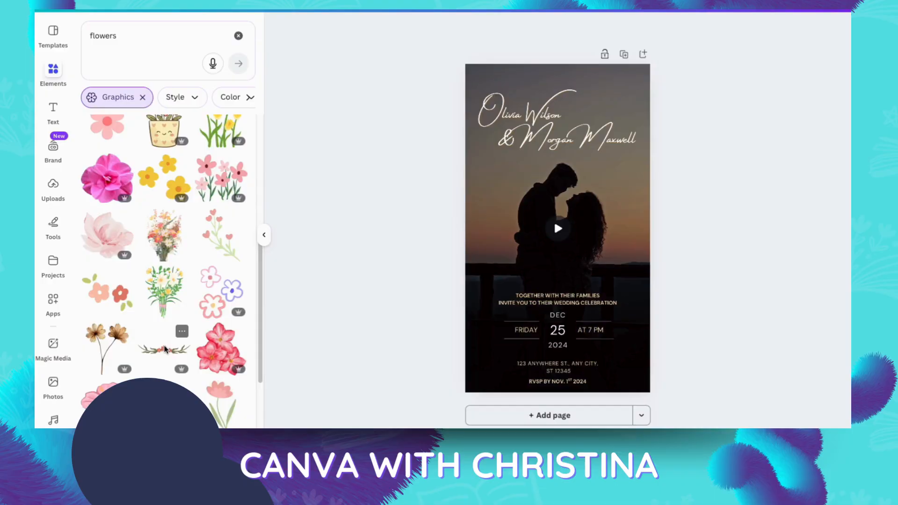
scroll(165, 348, down, 5)
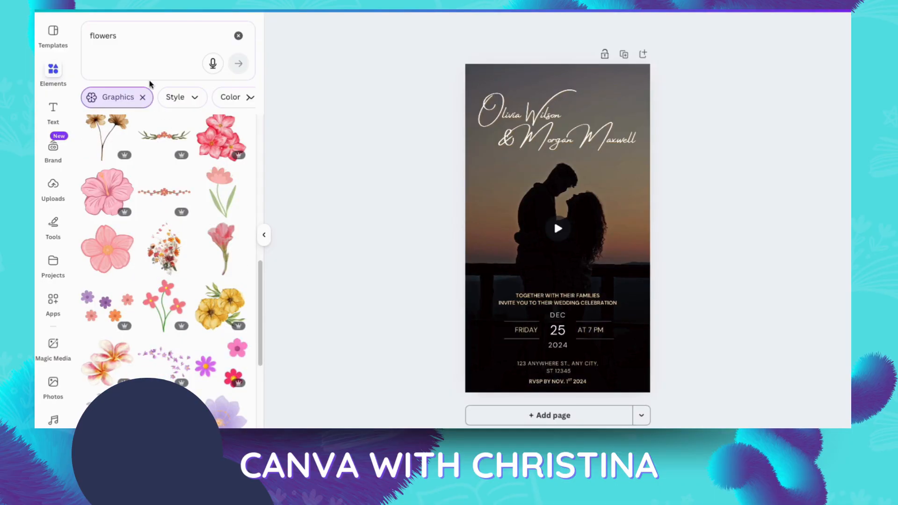
click(142, 97)
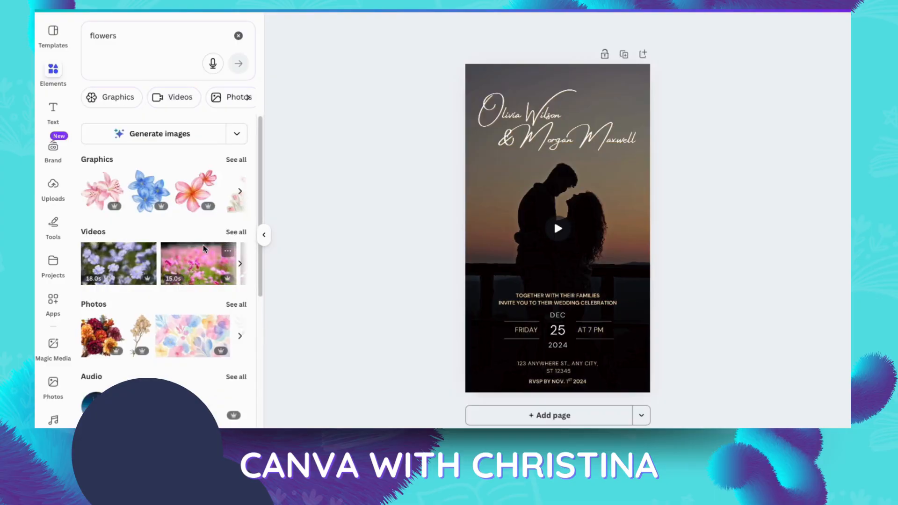
click(235, 304)
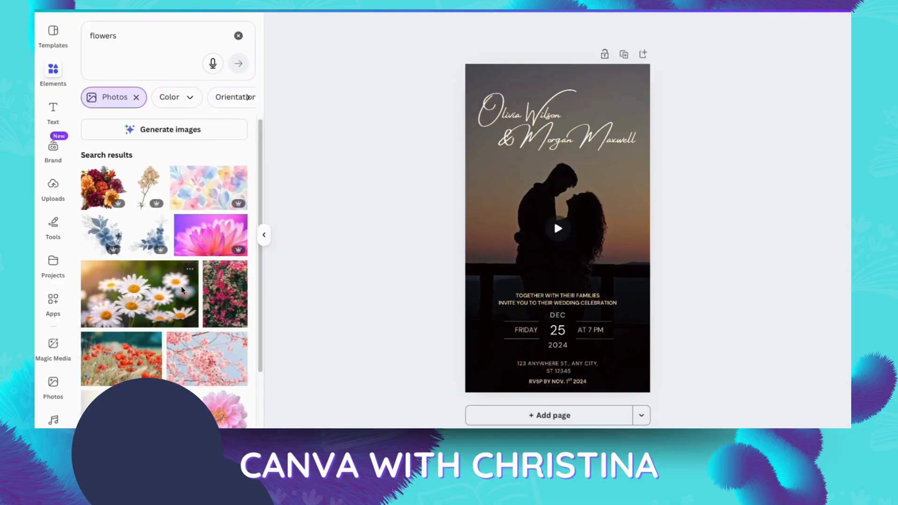
scroll(182, 290, down, 4)
scroll(183, 290, down, 3)
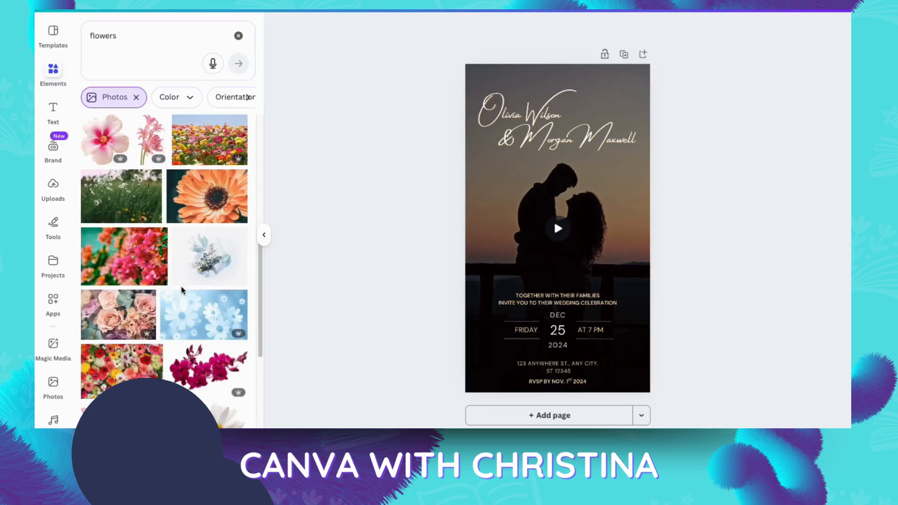
scroll(183, 291, down, 5)
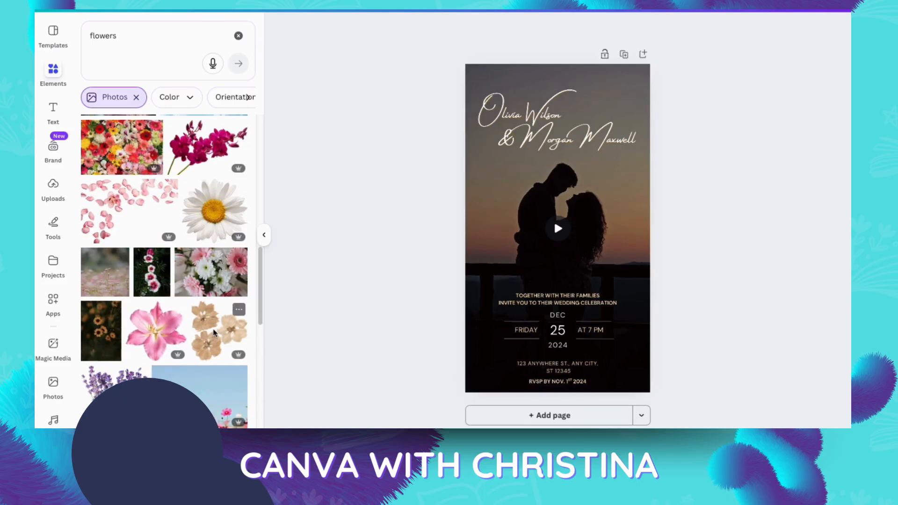
click(218, 331)
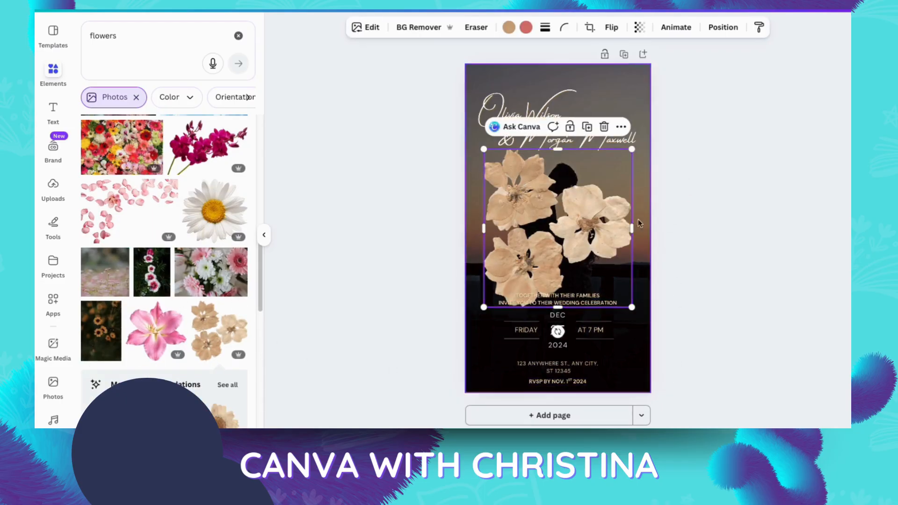
Shrink the flower photo and place it over the page's upper-left corner, partly running off the edges.
drag(632, 307, 506, 255)
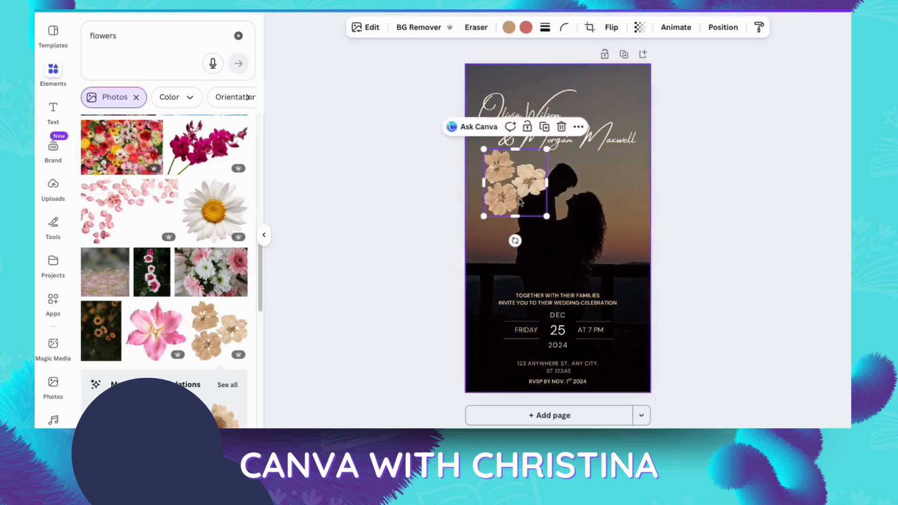
drag(520, 185, 483, 76)
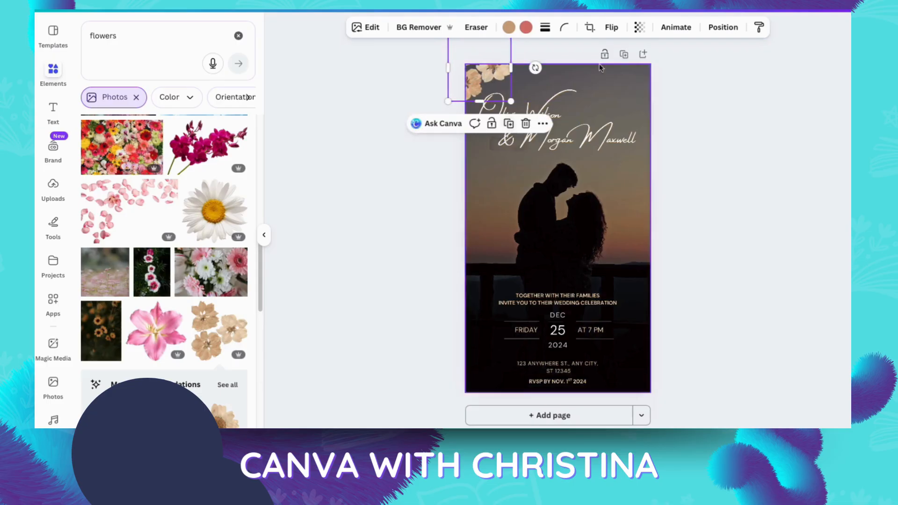
click(639, 28)
mouse_move(664, 74)
mouse_down()
mouse_move(649, 78)
mouse_move(666, 79)
mouse_up()
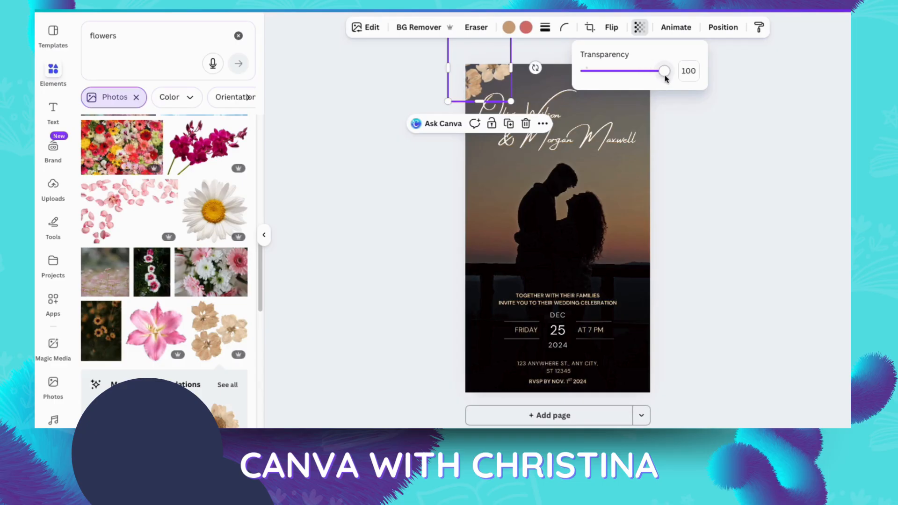
Place a copy of the flower photo over the page's lower-right corner, enlarged and rotated about 45 degrees so it partly runs off the edges.
drag(496, 92, 658, 375)
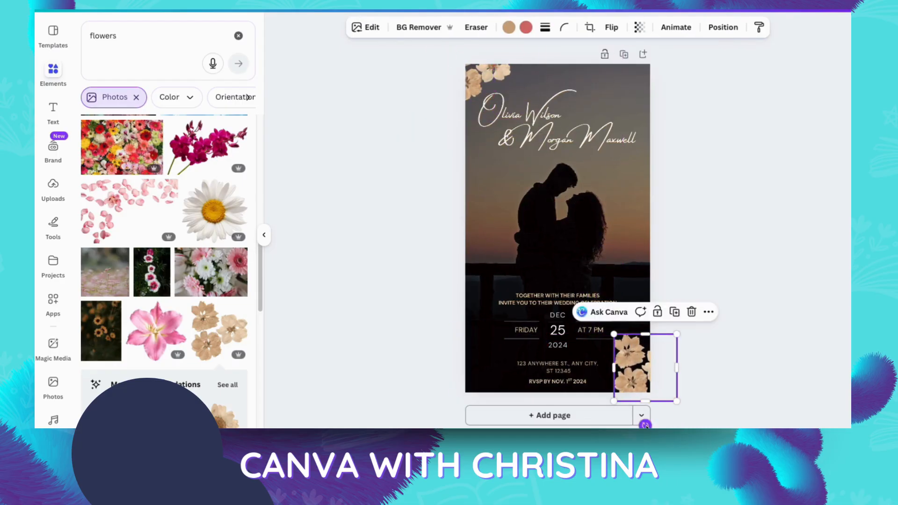
drag(645, 425, 670, 420)
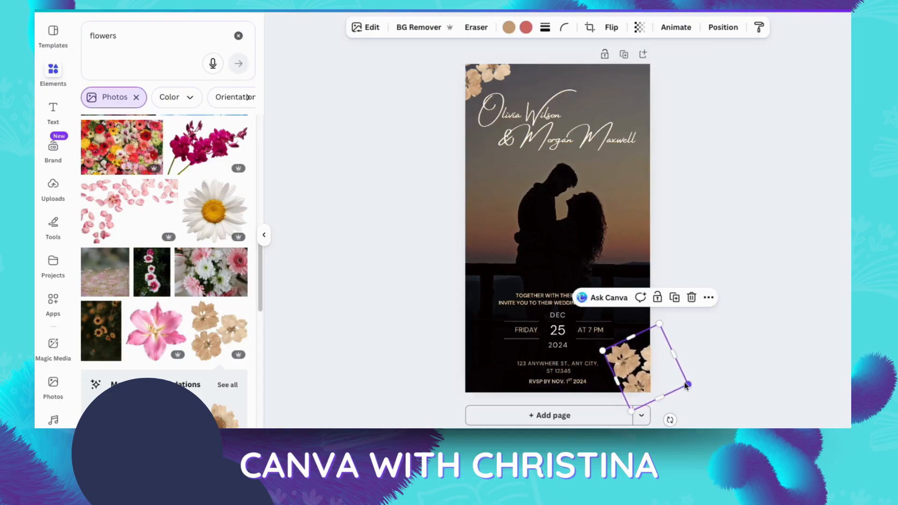
drag(686, 385, 715, 380)
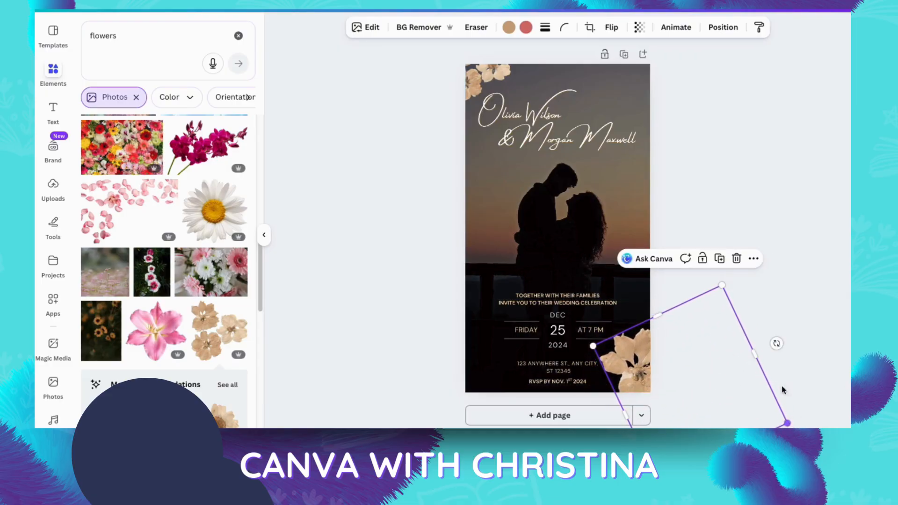
drag(775, 342, 759, 316)
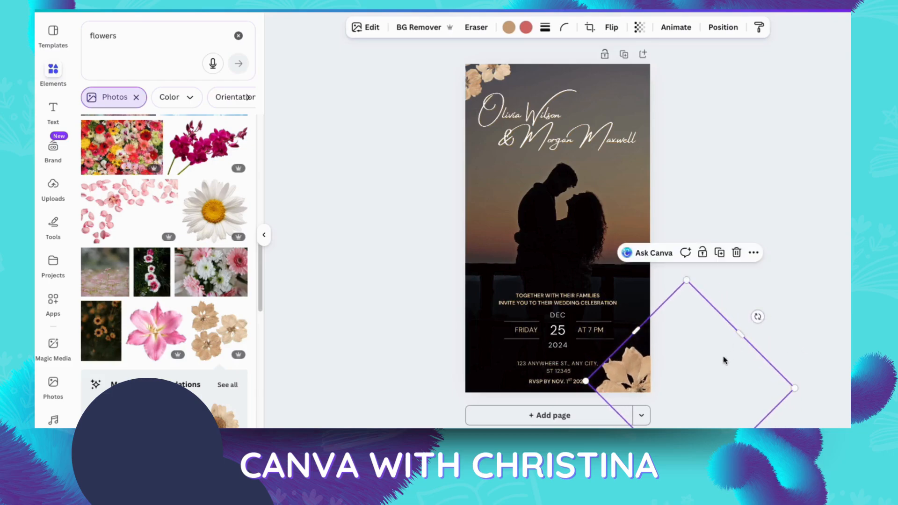
drag(724, 360, 730, 350)
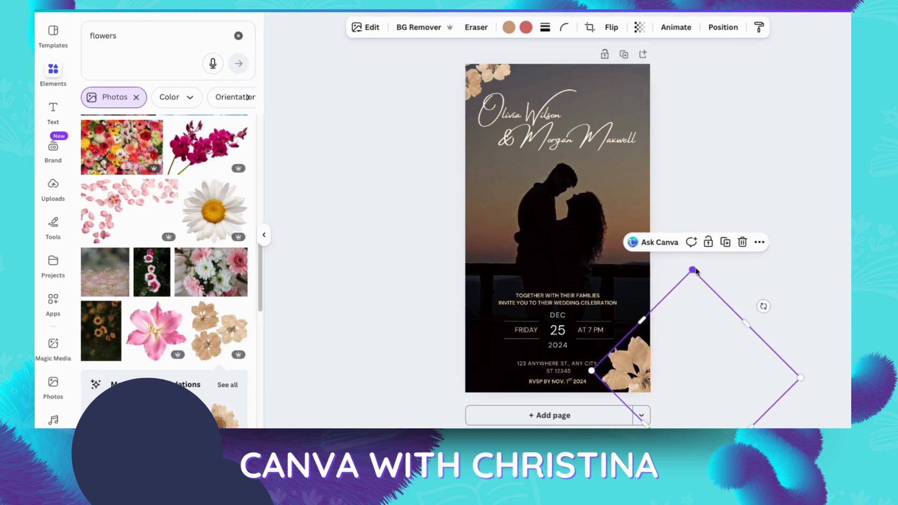
drag(696, 271, 692, 254)
drag(728, 384, 734, 387)
click(714, 186)
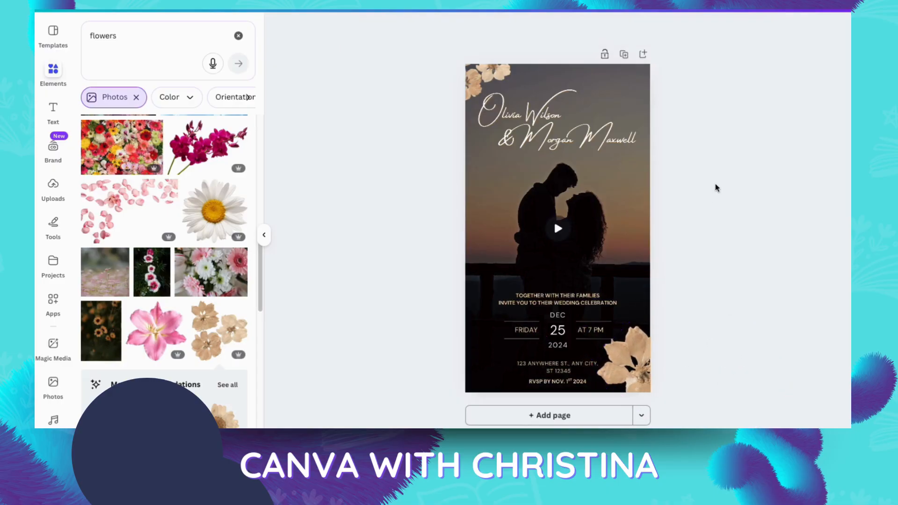
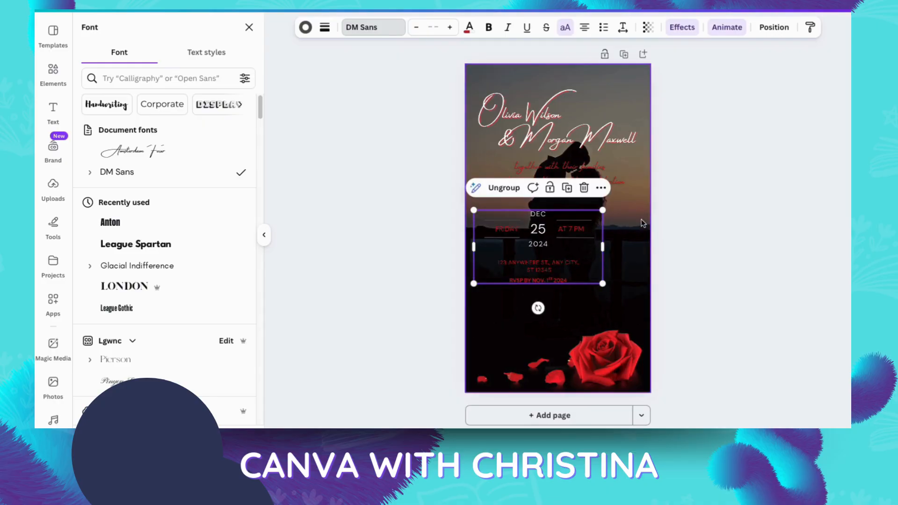
Move the "together with their families" text down beside the rose and set its line spacing to 1.15.
click(620, 173)
drag(619, 173, 597, 339)
click(600, 29)
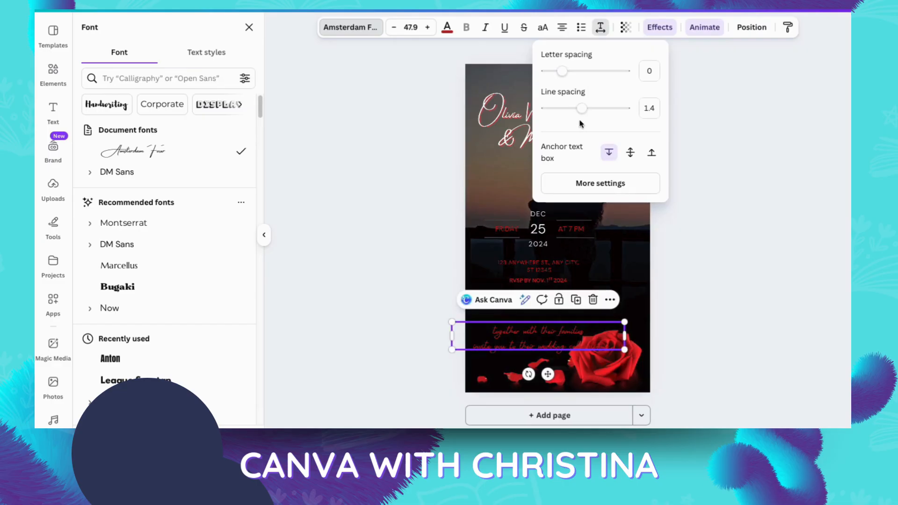
drag(580, 113, 574, 114)
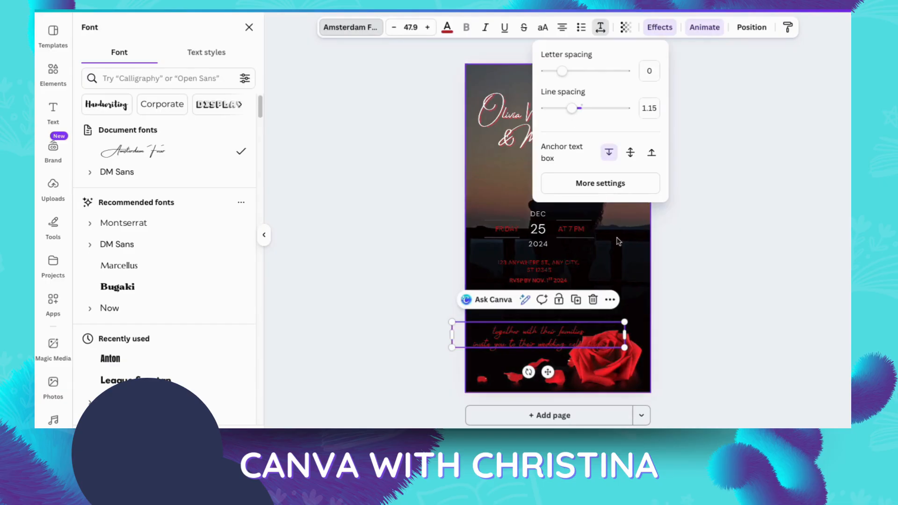
Left-align the "together with their families" text, shrink it to size 41.8 and shift it inside the page's left edge.
click(561, 28)
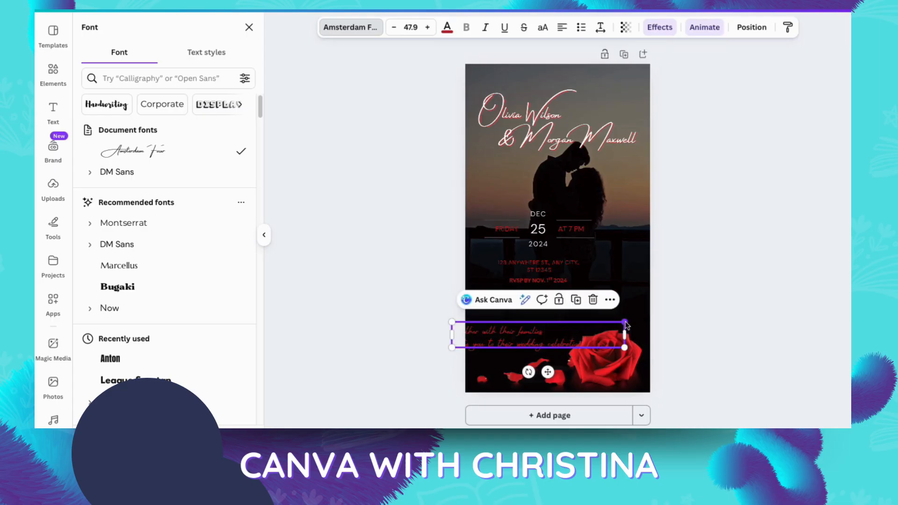
drag(626, 323, 603, 326)
drag(538, 373, 567, 376)
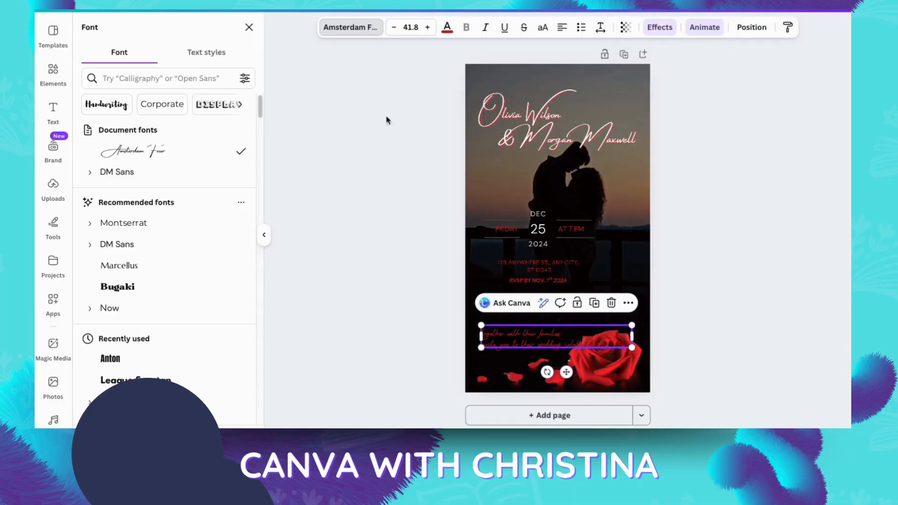
Shrink the rose photo into the page's lower-right corner and place the "together with their families" text beside it at size 39.2.
click(603, 359)
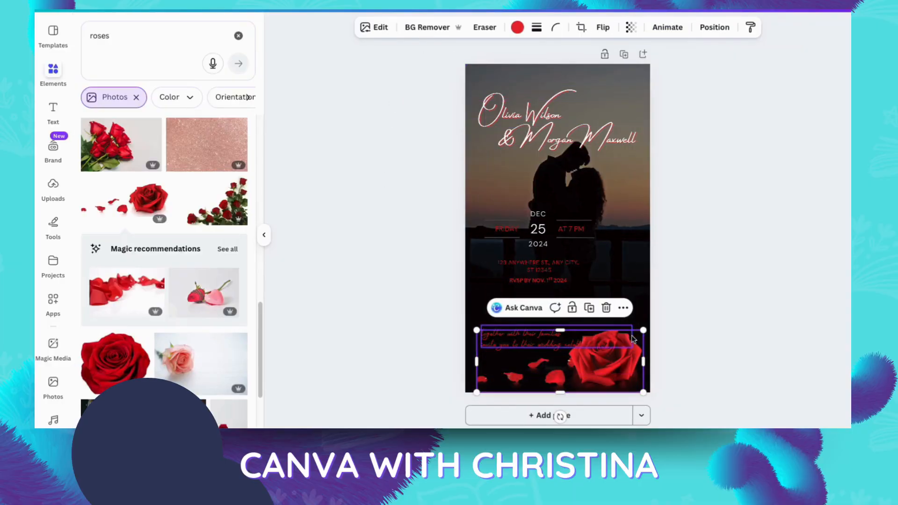
drag(641, 332, 623, 359)
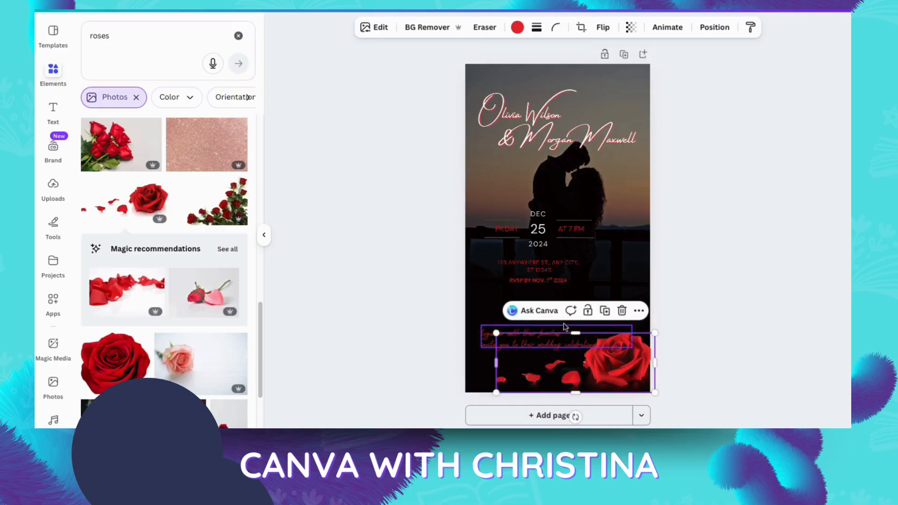
mouse_move(484, 342)
mouse_down()
mouse_move(471, 356)
mouse_move(478, 341)
mouse_up()
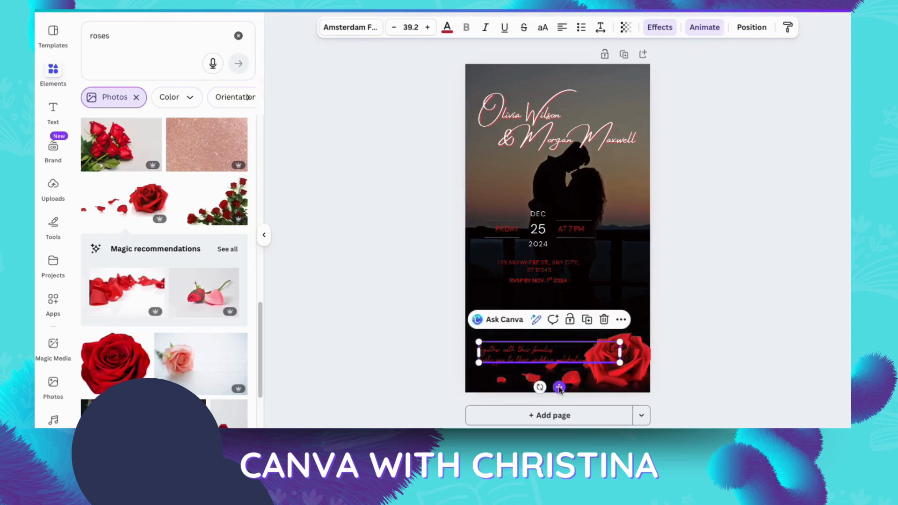
drag(559, 388, 558, 383)
click(704, 279)
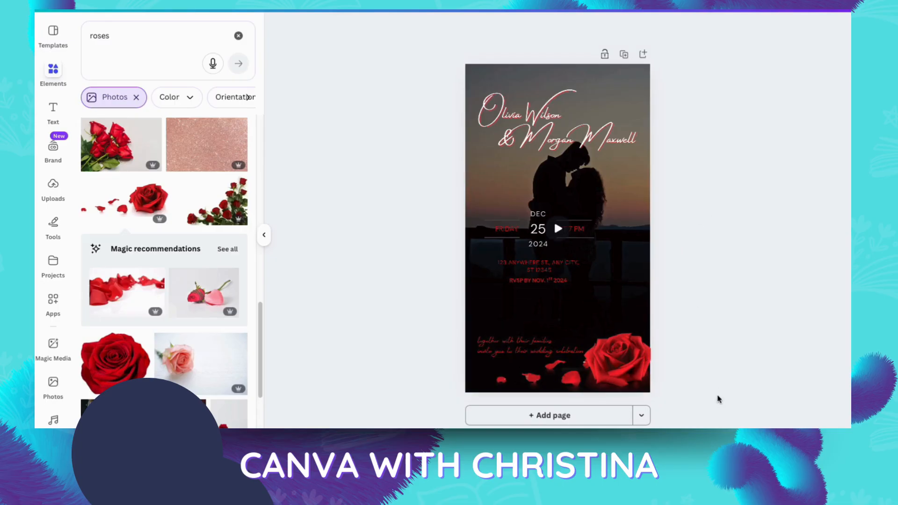
Right-align the "together with their families" text and move it so its lines end just left of the rose.
scroll(554, 219, up, 2)
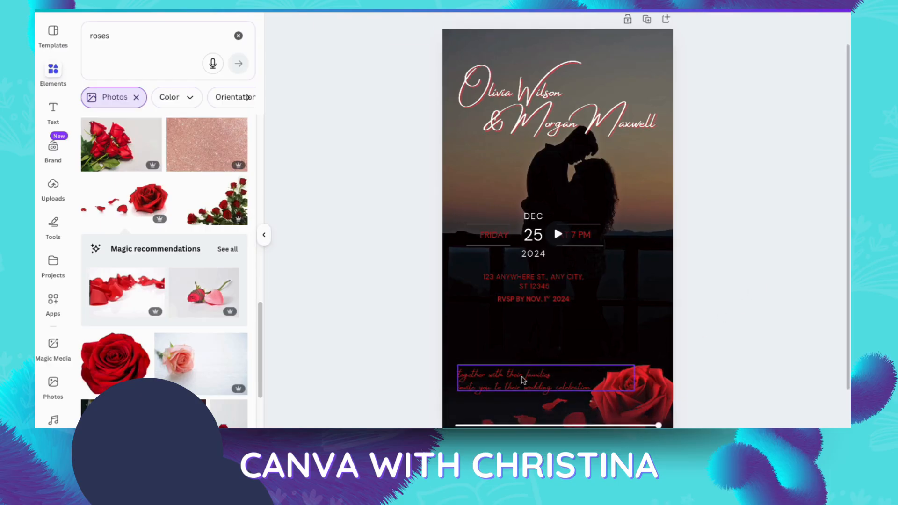
click(523, 379)
click(562, 30)
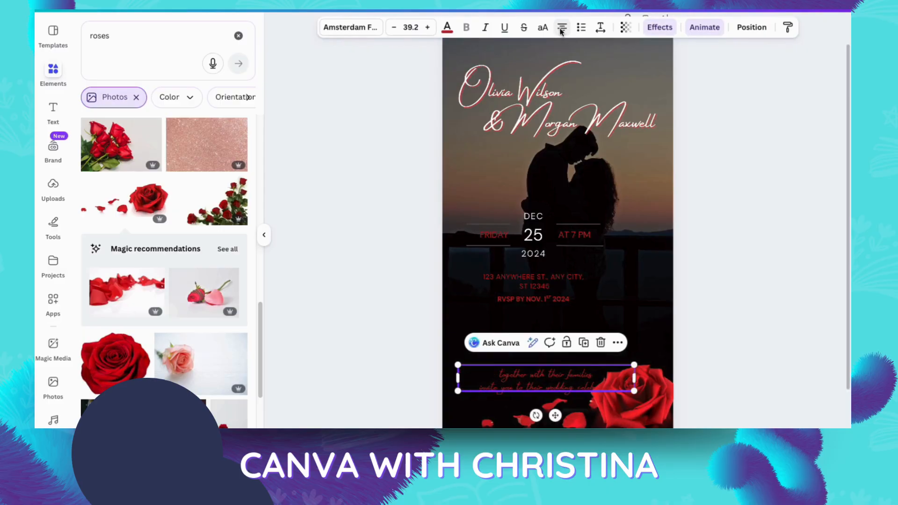
click(562, 29)
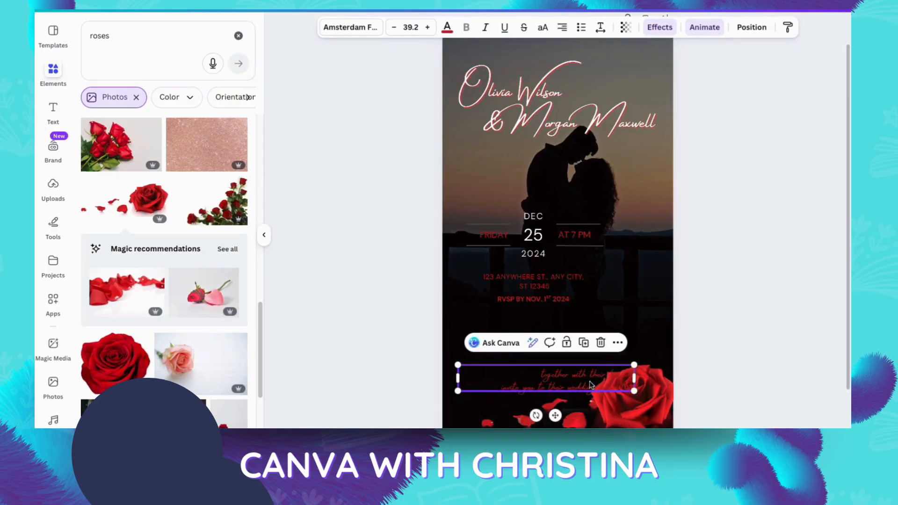
drag(588, 389, 545, 387)
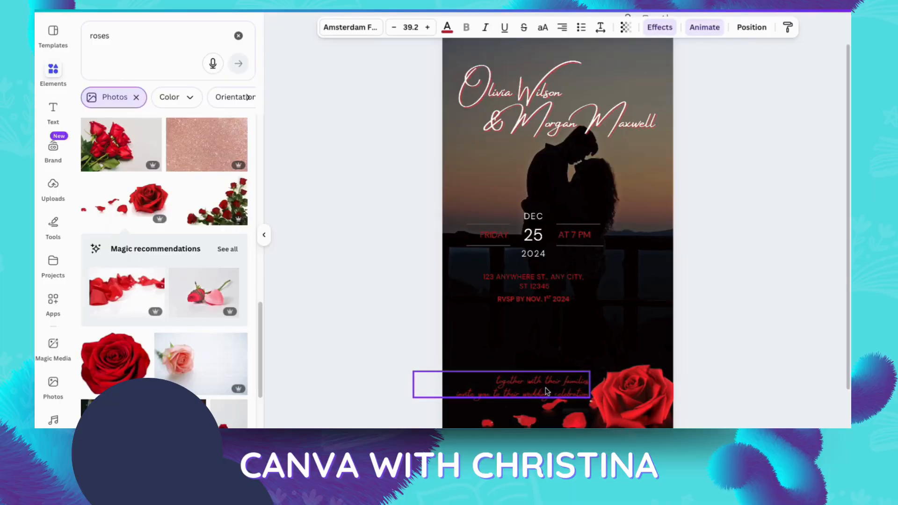
click(764, 198)
click(568, 389)
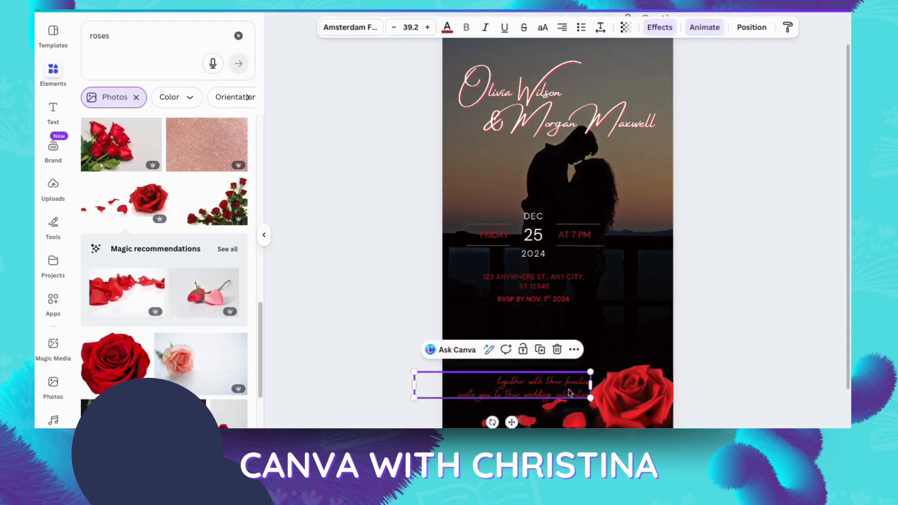
click(702, 276)
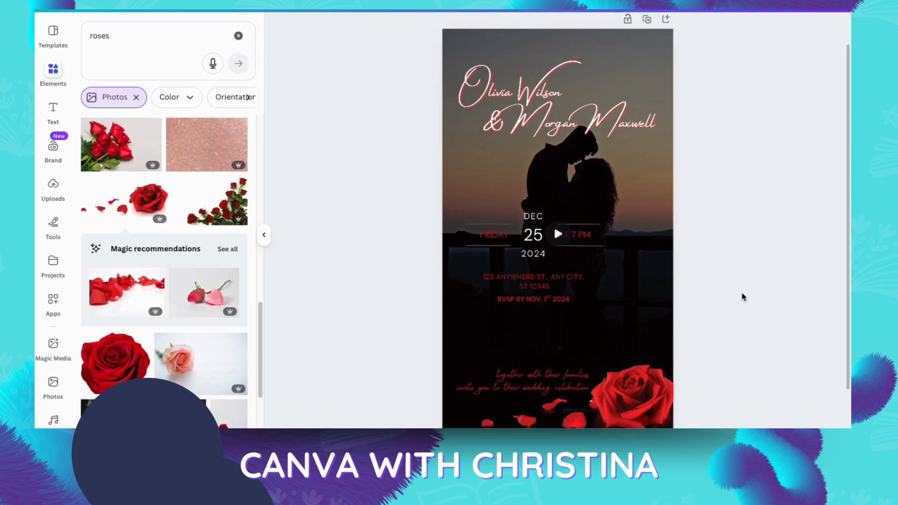
Move the rose photo up so it sits above the "together with their families" text, flush with the page's right edge.
click(633, 412)
drag(653, 392, 645, 325)
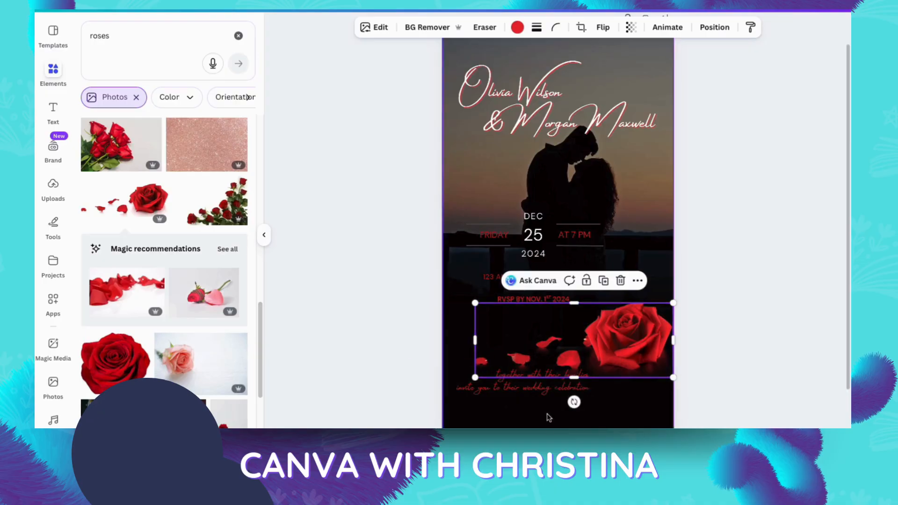
click(529, 395)
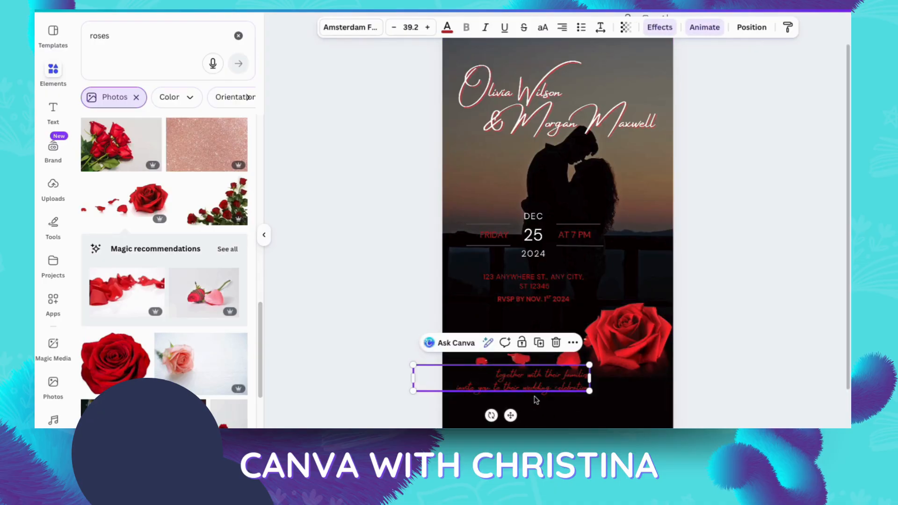
click(742, 369)
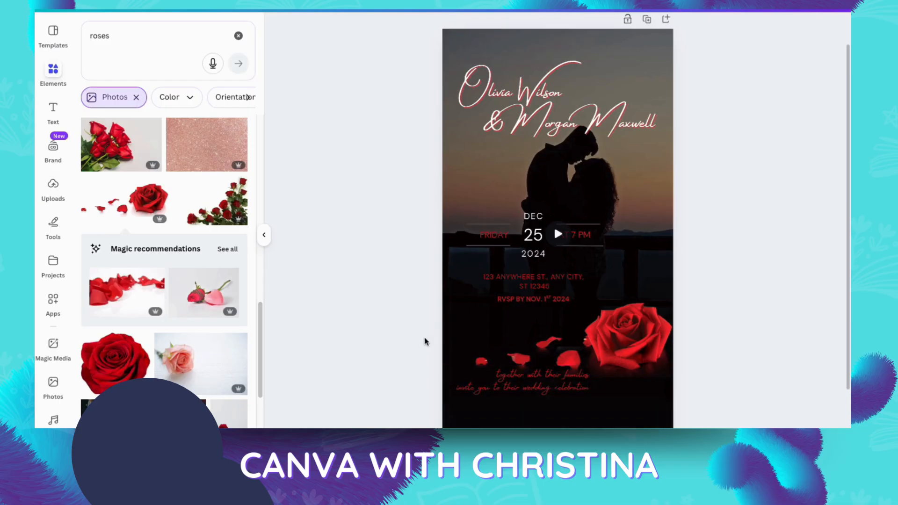
Select the rose photo together with the text beneath it and move both lower on the page.
drag(423, 341, 704, 367)
drag(667, 336, 661, 368)
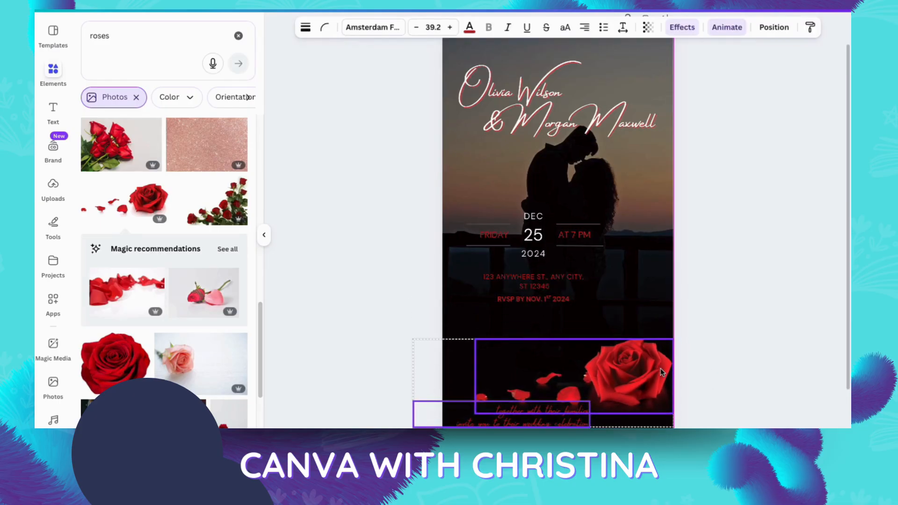
click(747, 267)
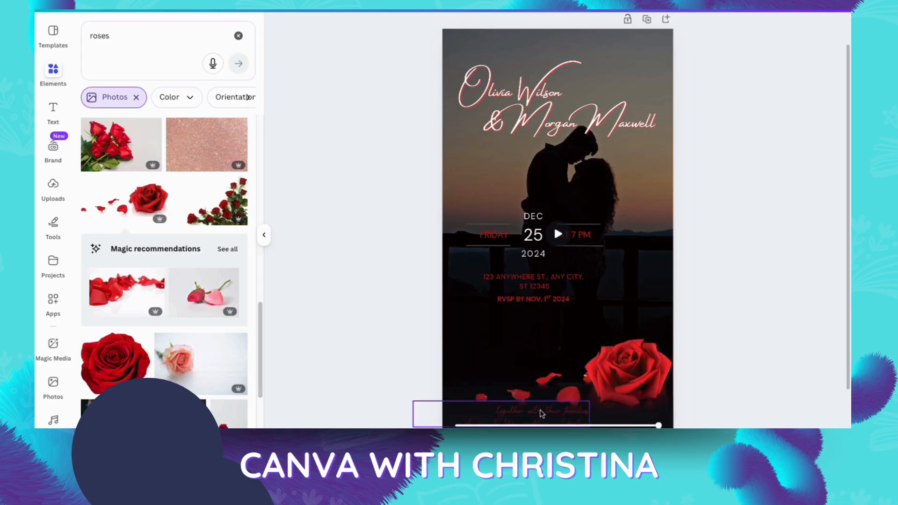
Widen the "together with their families" text box and remove the line break so the wording runs on one line.
click(542, 413)
drag(590, 414, 660, 414)
click(528, 425)
click(530, 423)
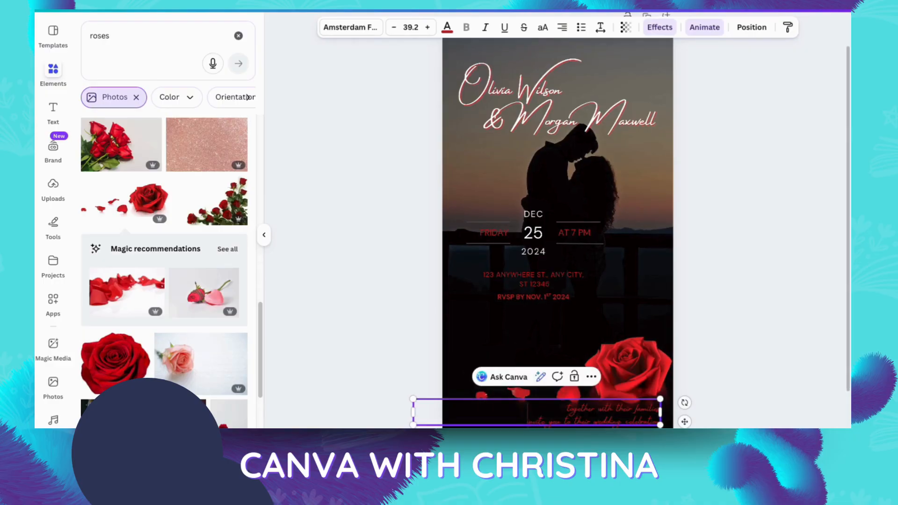
key(BackSpace)
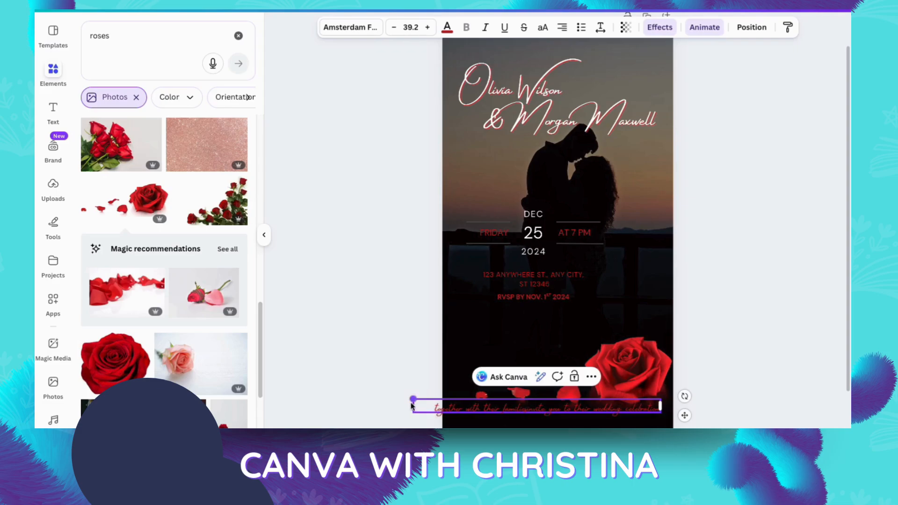
Shrink the one-line wedding celebration text to size 36 and place it across the page just below the rose and petals.
drag(413, 400, 434, 400)
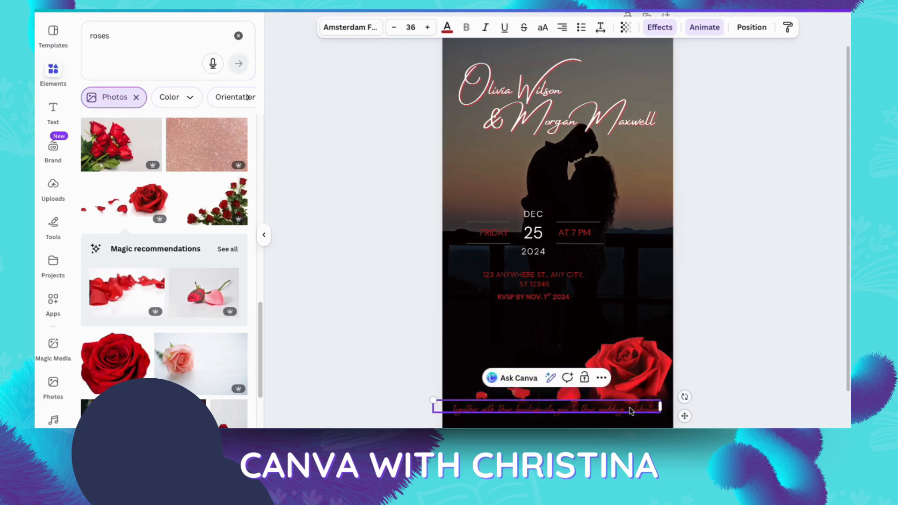
drag(684, 416, 692, 426)
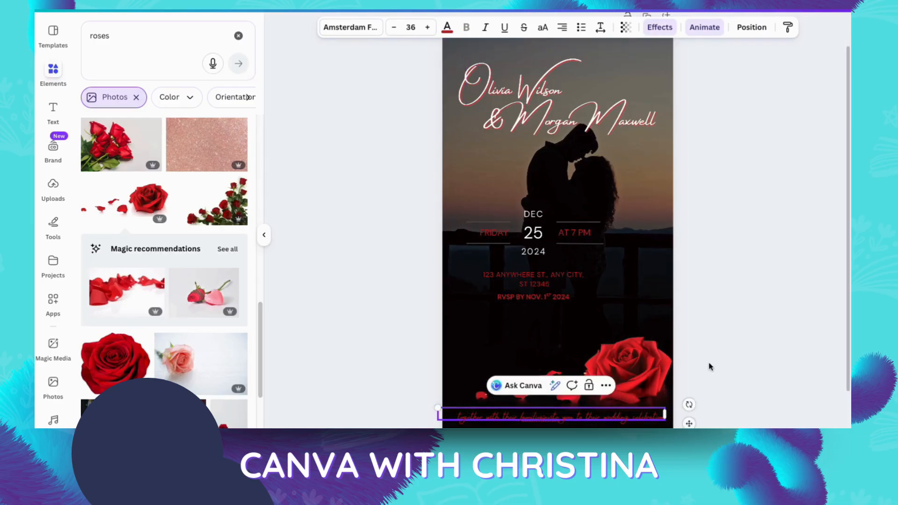
click(697, 377)
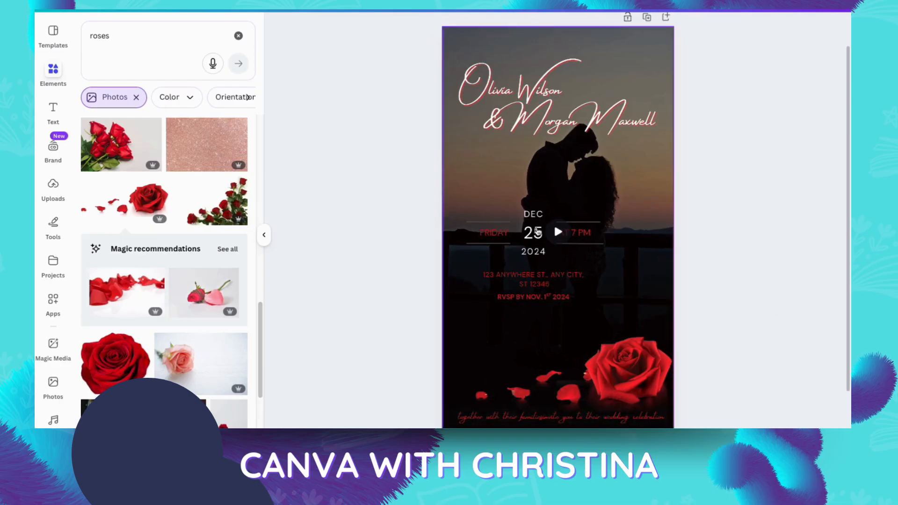
Delete the grouped date, address and RVSP details from the page, and show the timeline beneath the design.
click(525, 248)
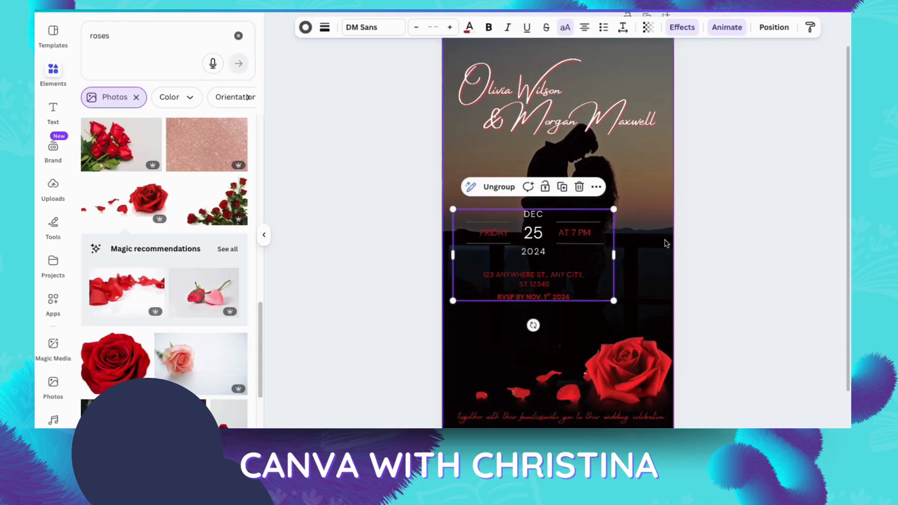
click(580, 187)
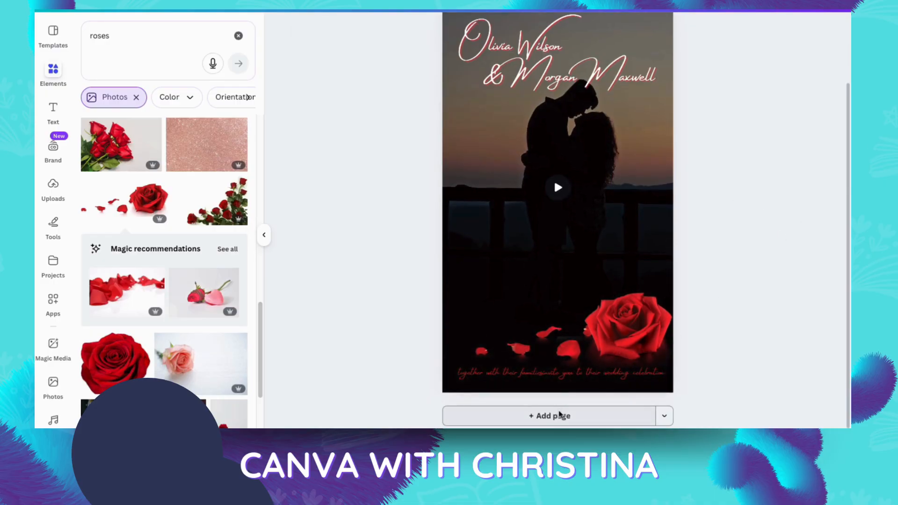
click(562, 415)
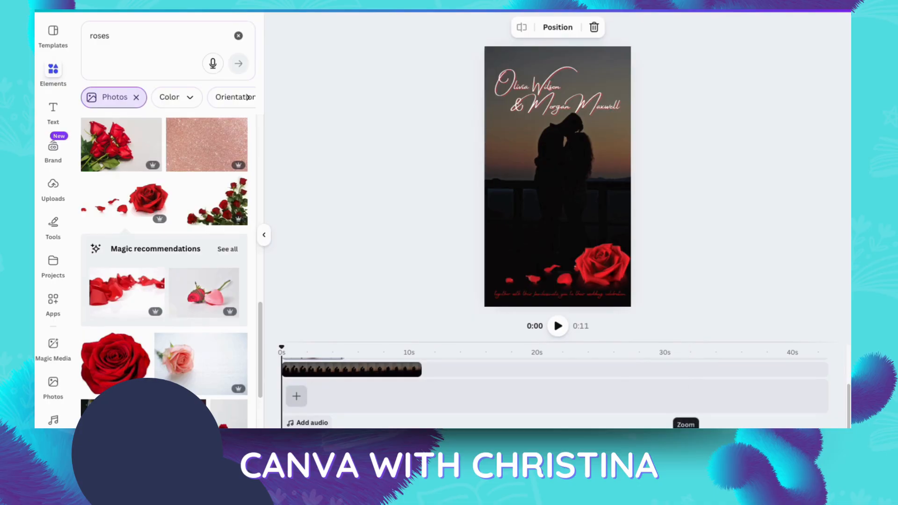
click(682, 287)
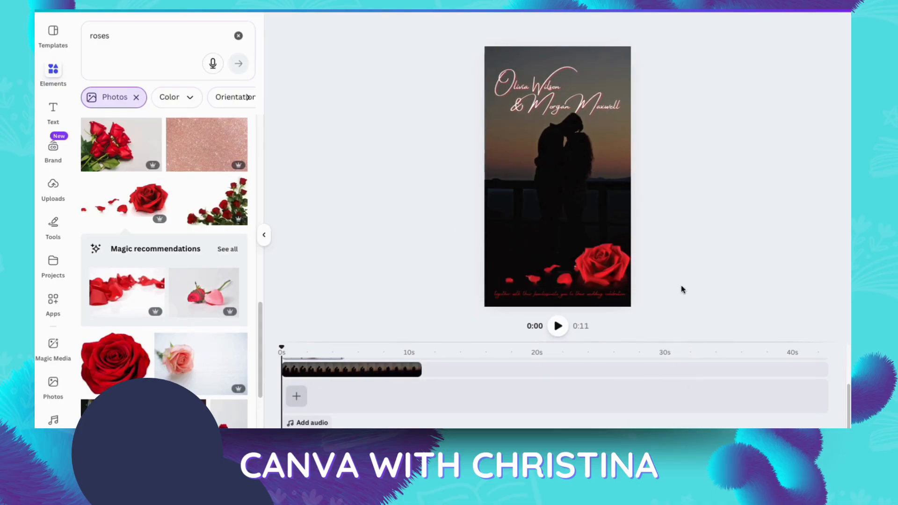
Look through the print formats offered for adding another page, and return to the timeline view.
click(722, 441)
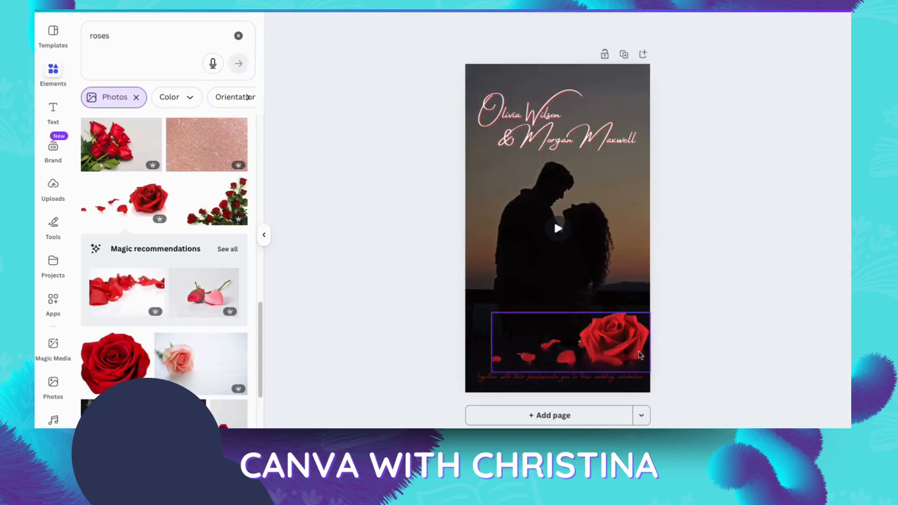
click(641, 417)
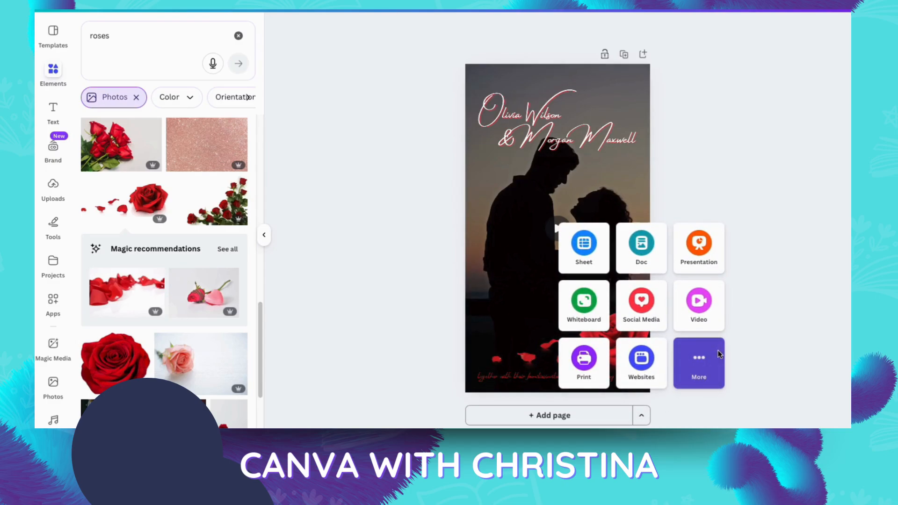
click(584, 361)
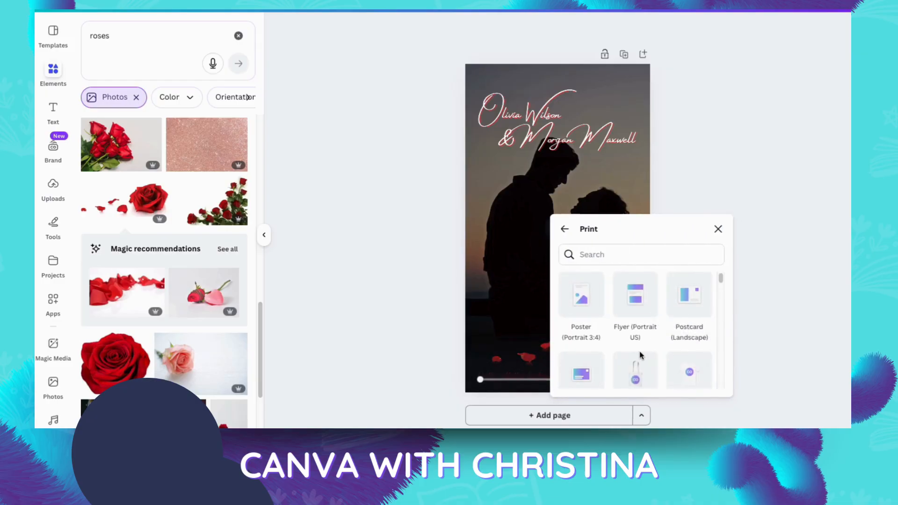
scroll(639, 353, down, 10)
scroll(642, 355, down, 3)
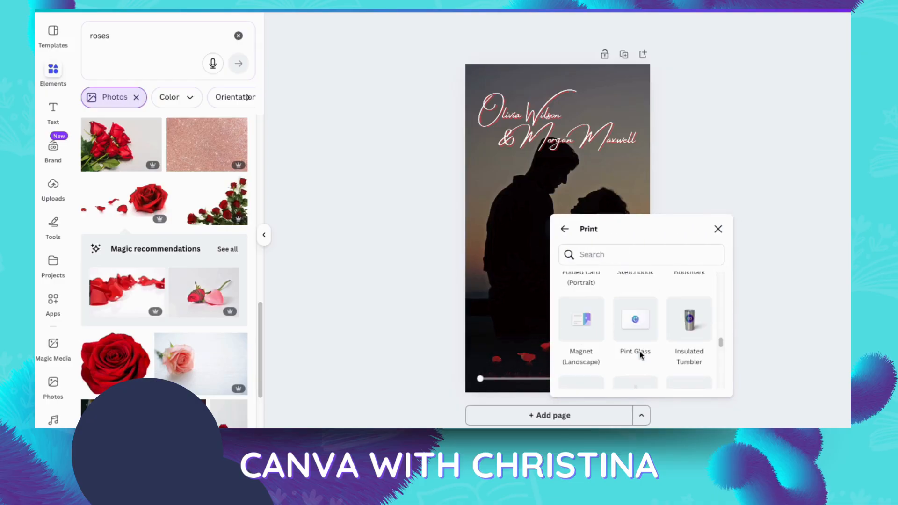
click(718, 228)
click(592, 422)
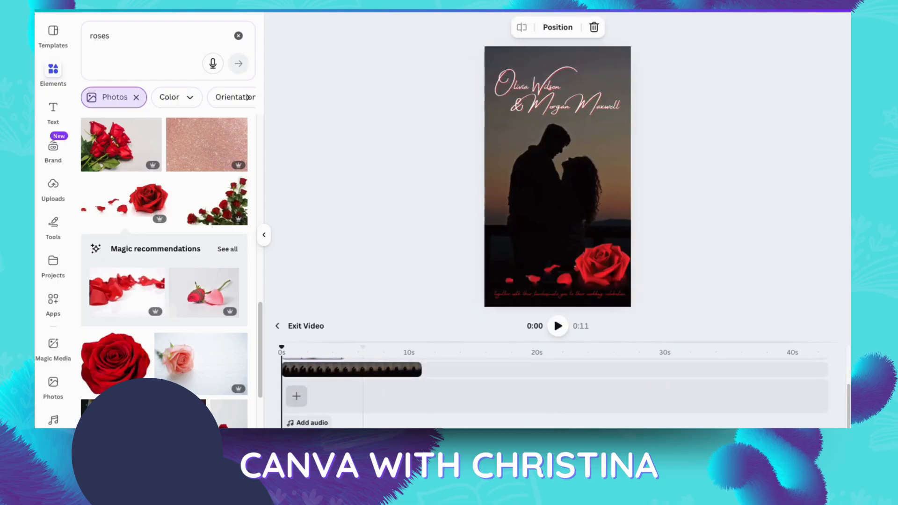
Try to add the Beige and Brown Minimalist Wedding Invitation Mobile Video template to the timeline after the couple clip.
click(51, 31)
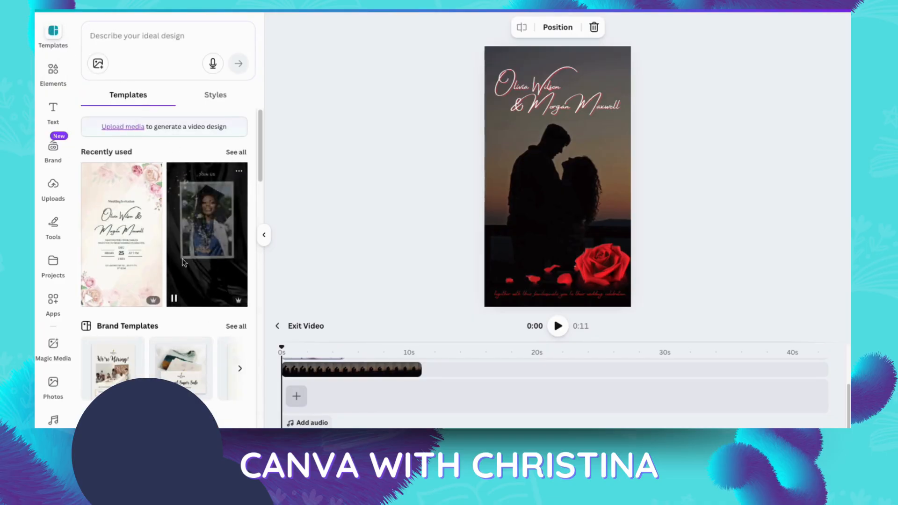
scroll(180, 344, down, 4)
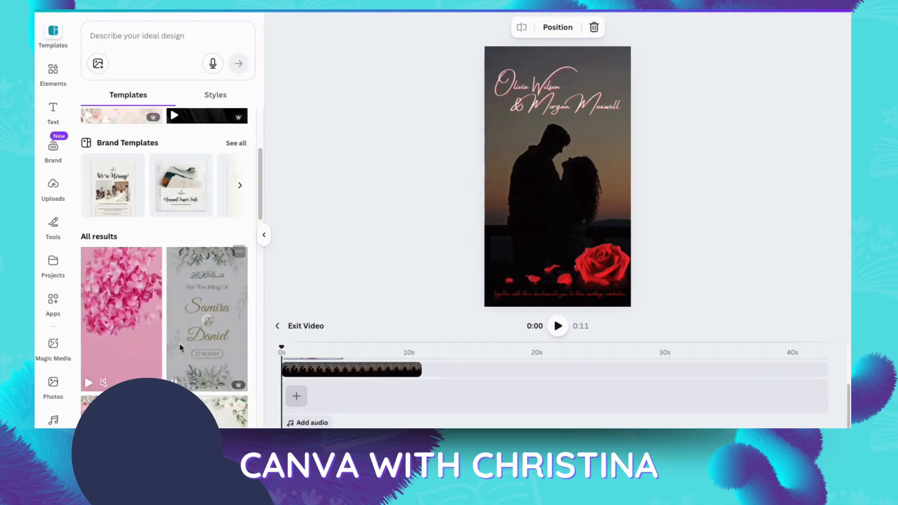
scroll(181, 348, down, 3)
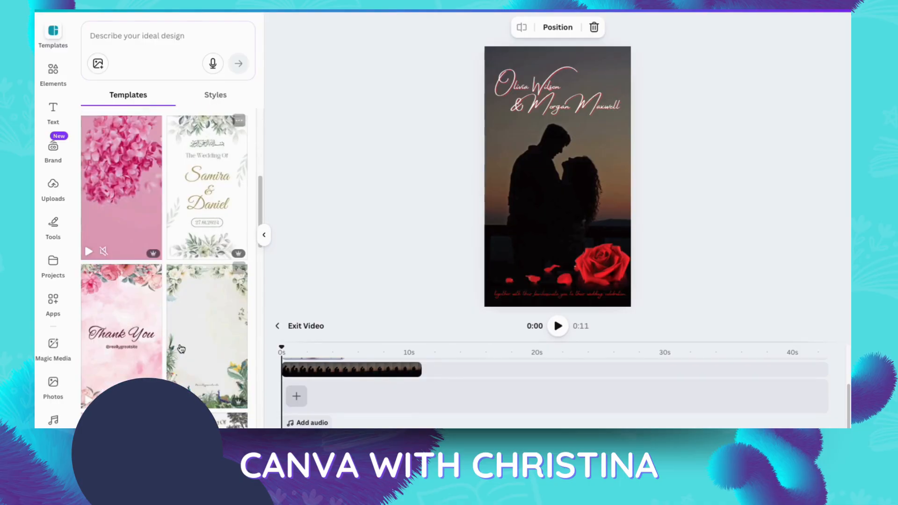
scroll(181, 348, down, 3)
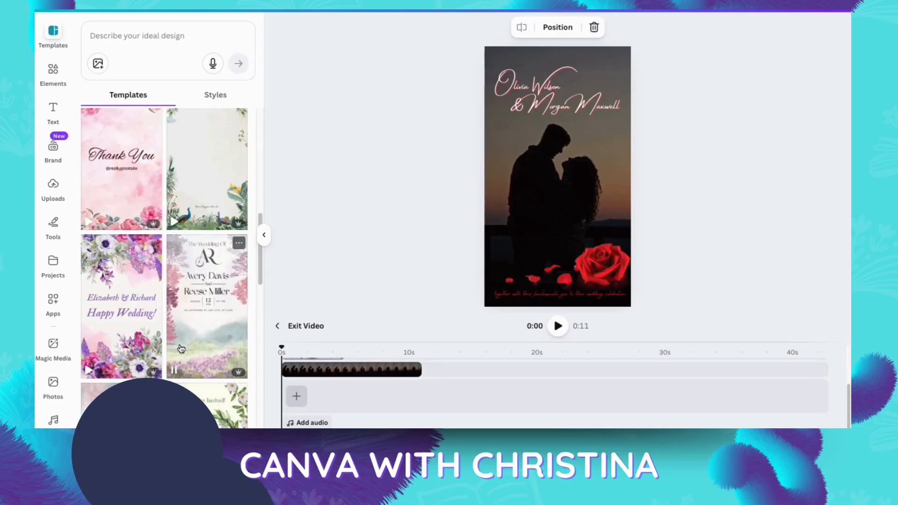
scroll(182, 348, down, 3)
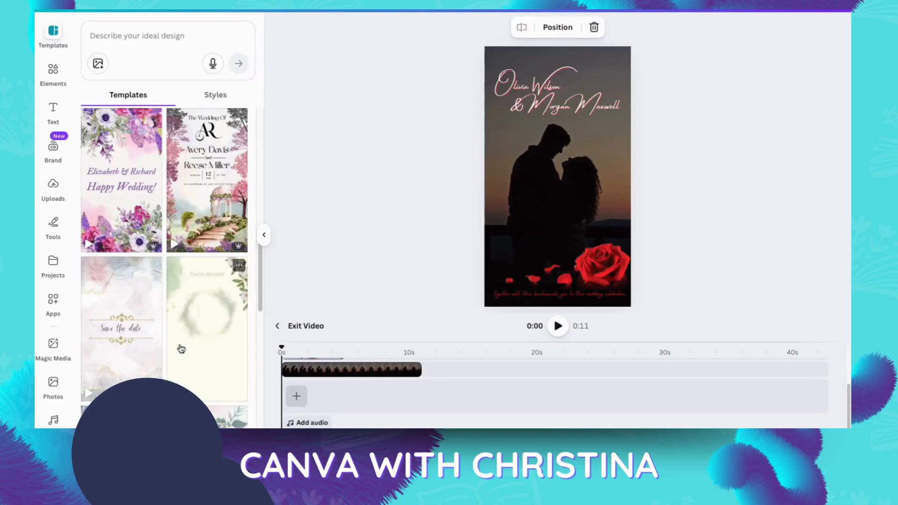
scroll(181, 349, down, 4)
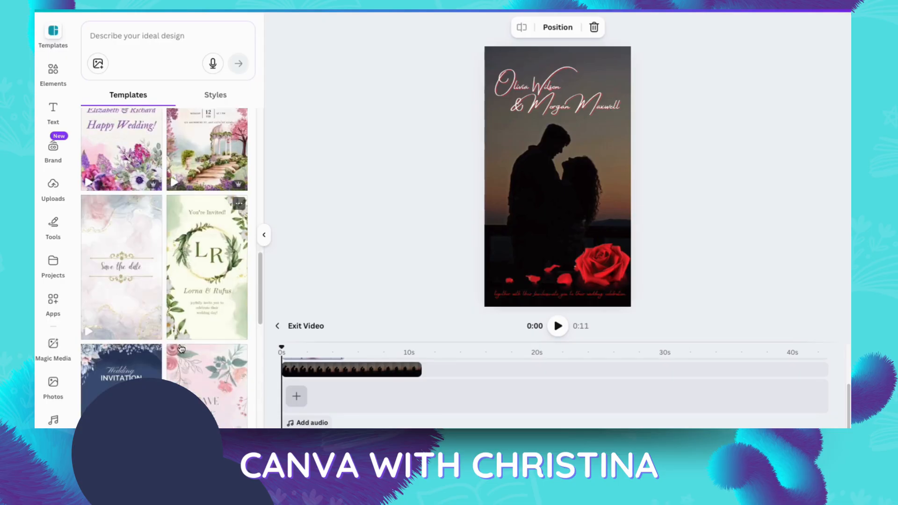
scroll(181, 348, down, 4)
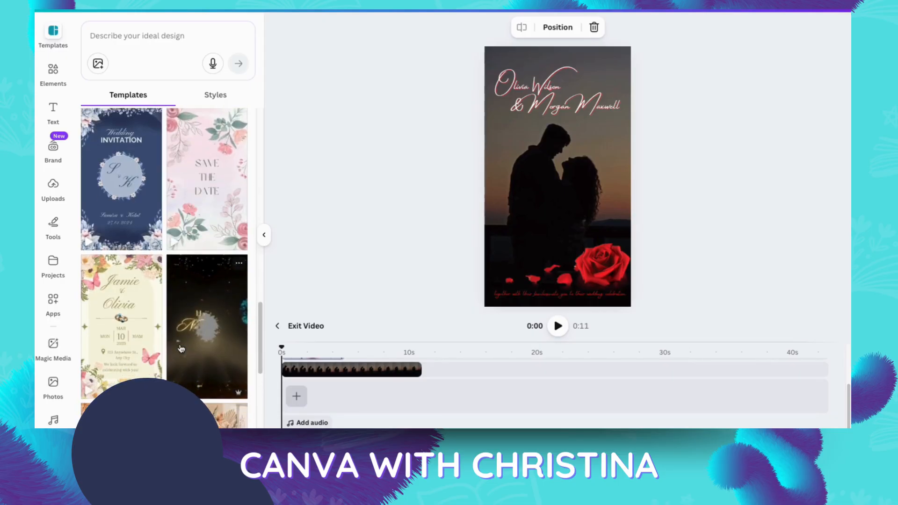
scroll(181, 349, down, 2)
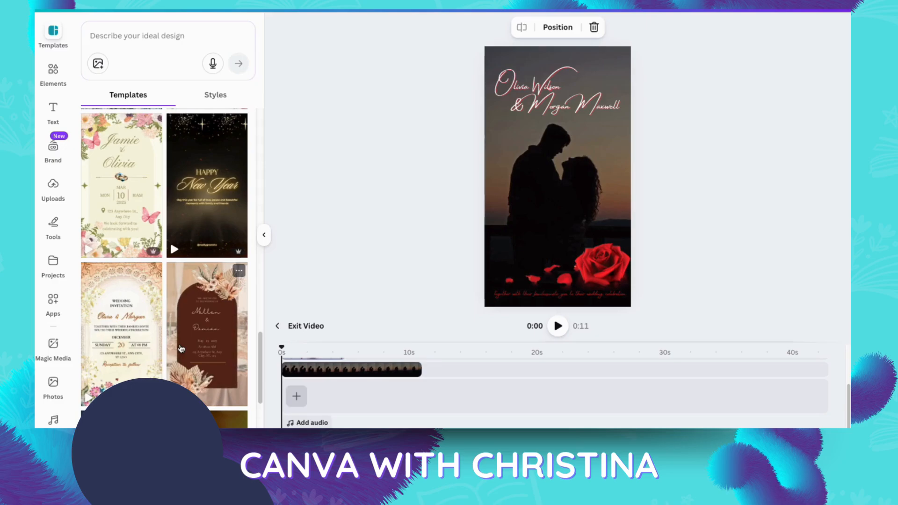
click(181, 349)
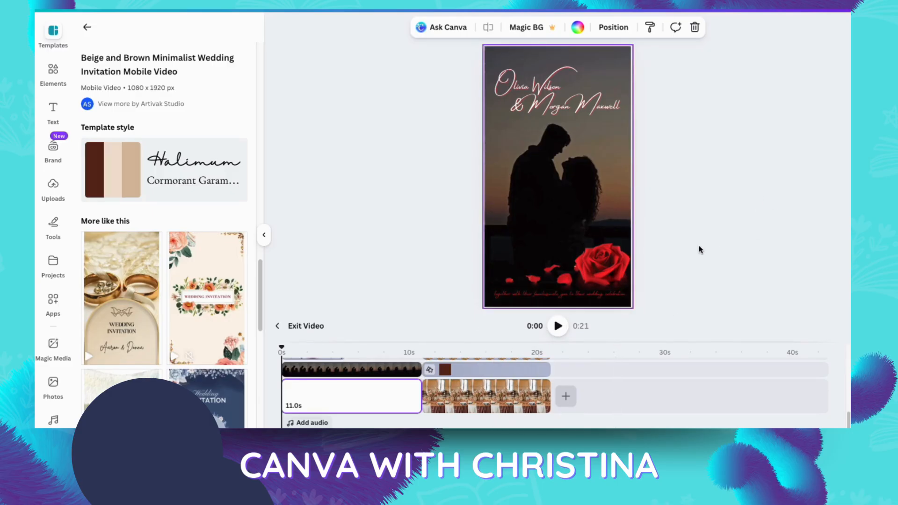
scroll(700, 249, down, 2)
scroll(720, 255, up, 2)
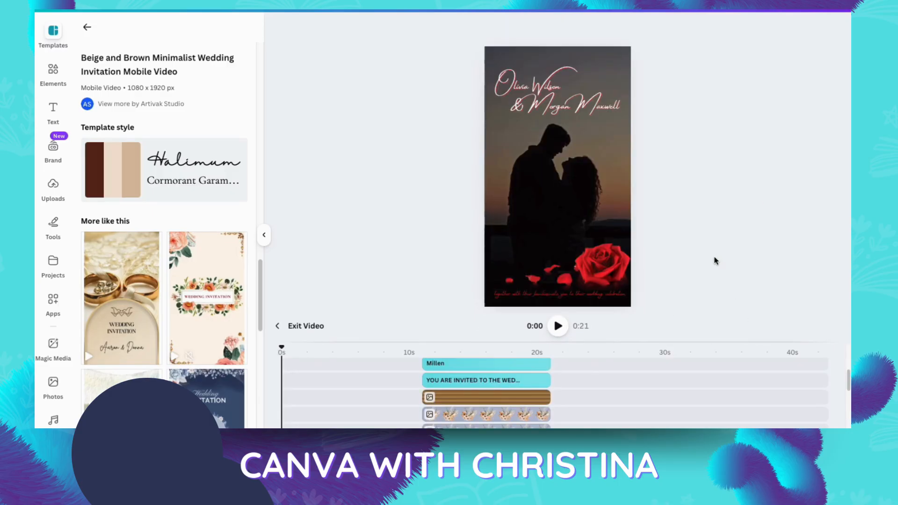
Hide the timeline and apply the recently used beige and brown wedding invitation template to the blank page 2.
click(728, 438)
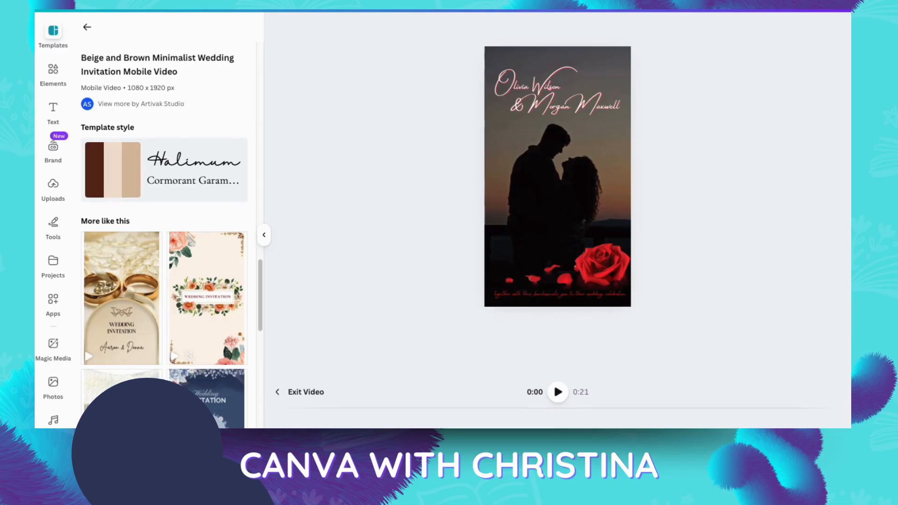
scroll(717, 361, down, 5)
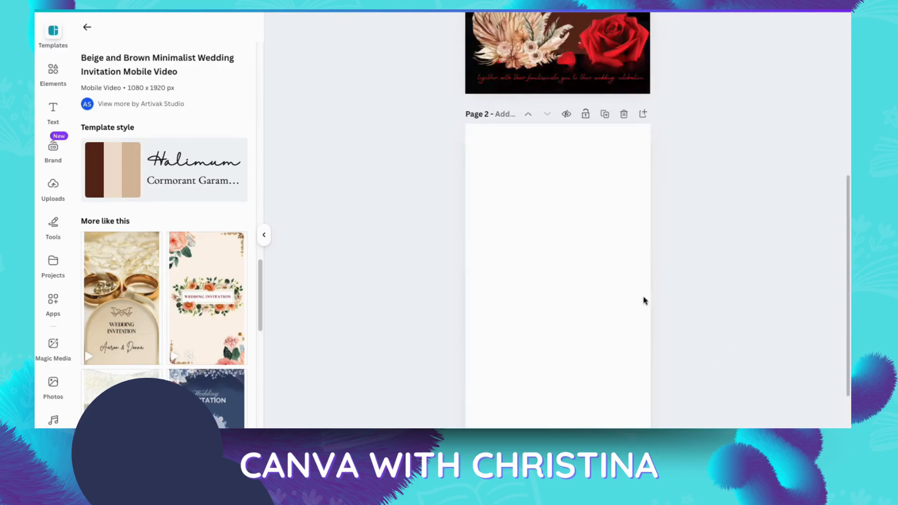
scroll(702, 235, up, 3)
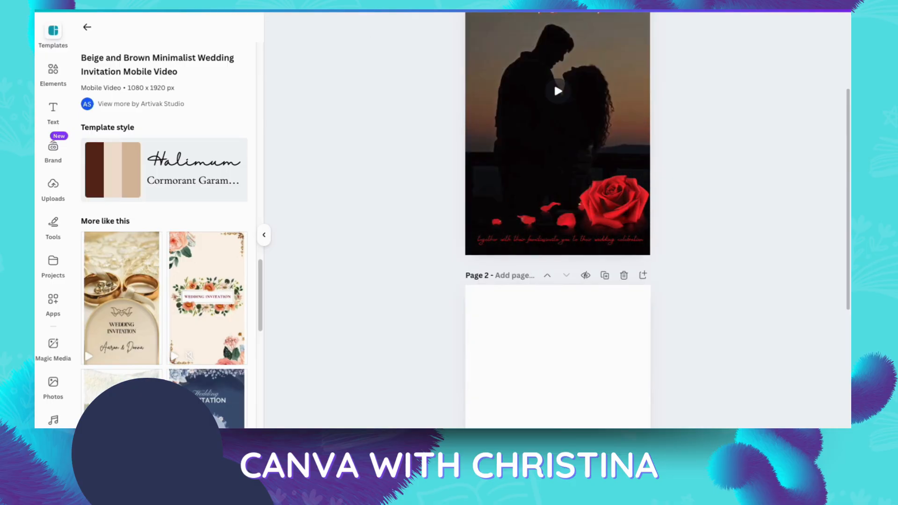
click(568, 401)
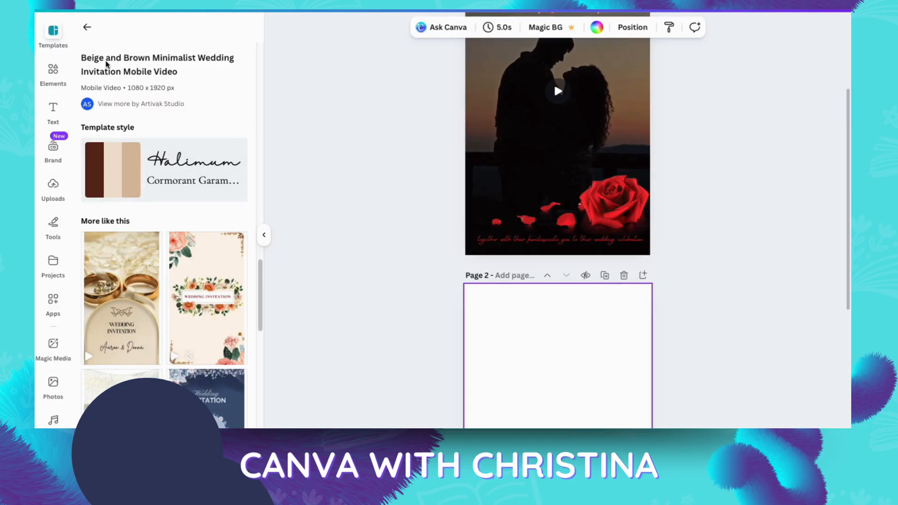
click(88, 28)
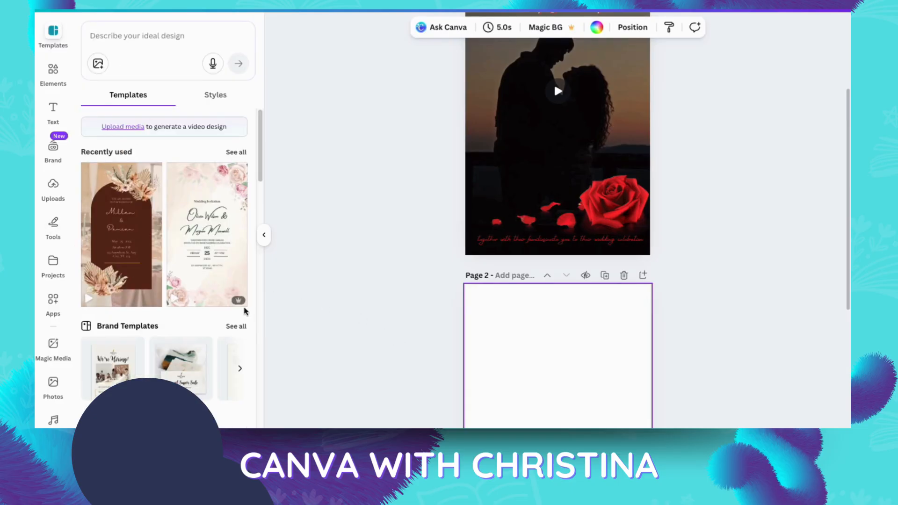
click(99, 235)
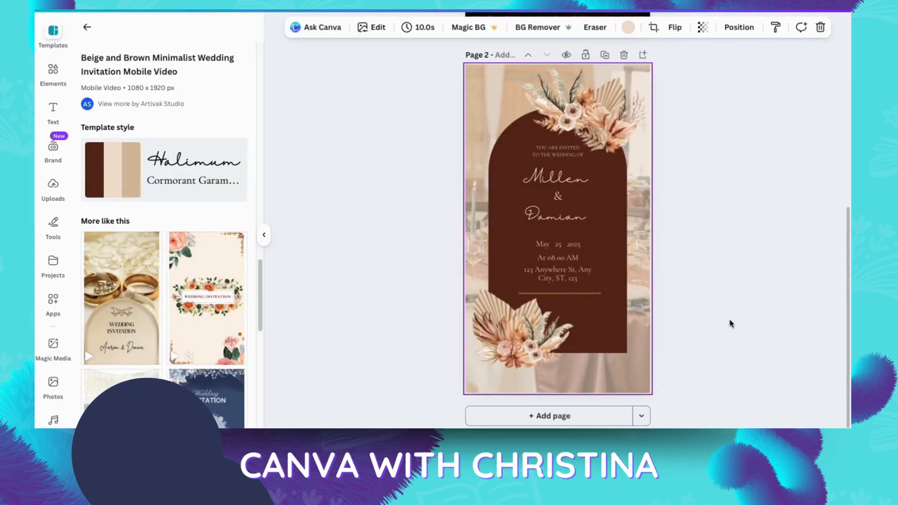
scroll(731, 276, up, 5)
scroll(732, 276, down, 5)
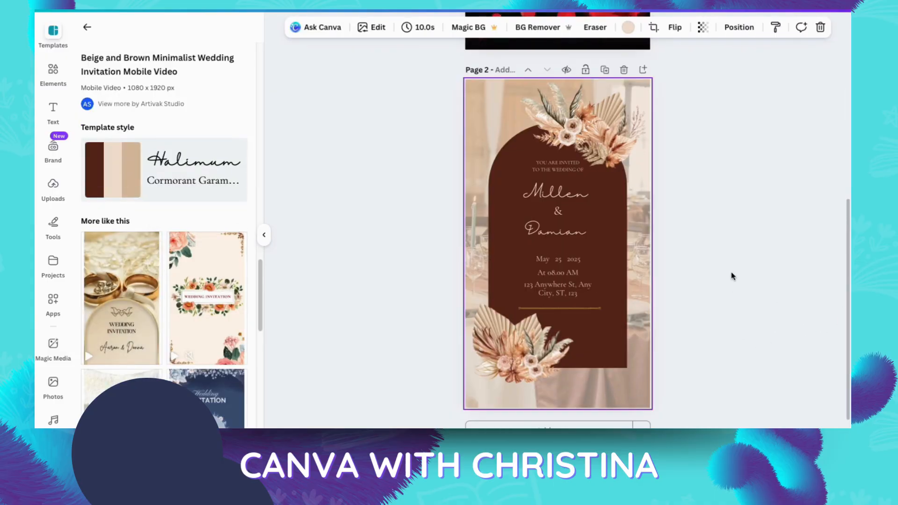
Select the date, time and address text boxes together on page 2 and copy them.
click(557, 263)
click(551, 257)
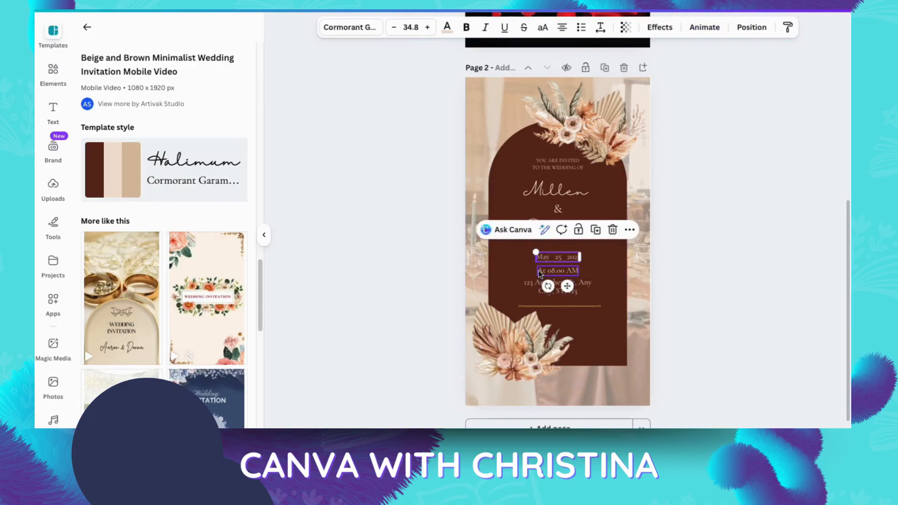
shift+click(540, 272)
shift+click(542, 286)
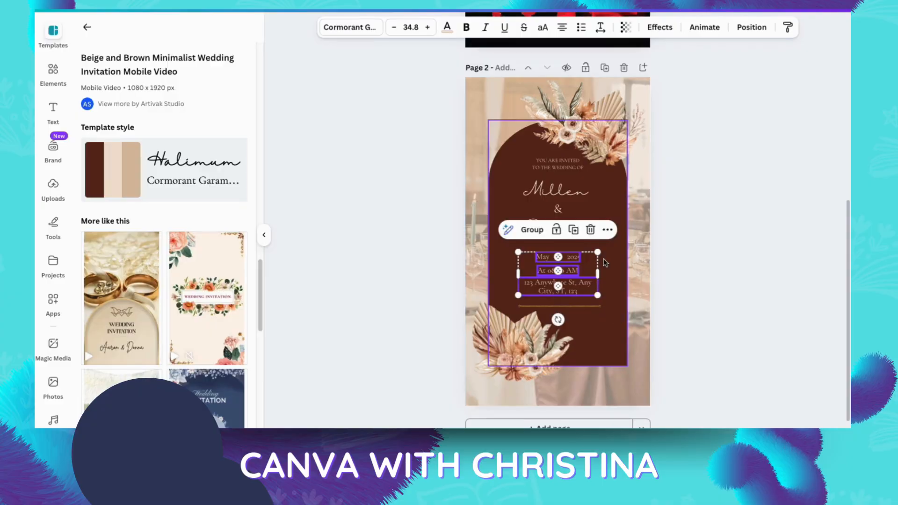
click(608, 230)
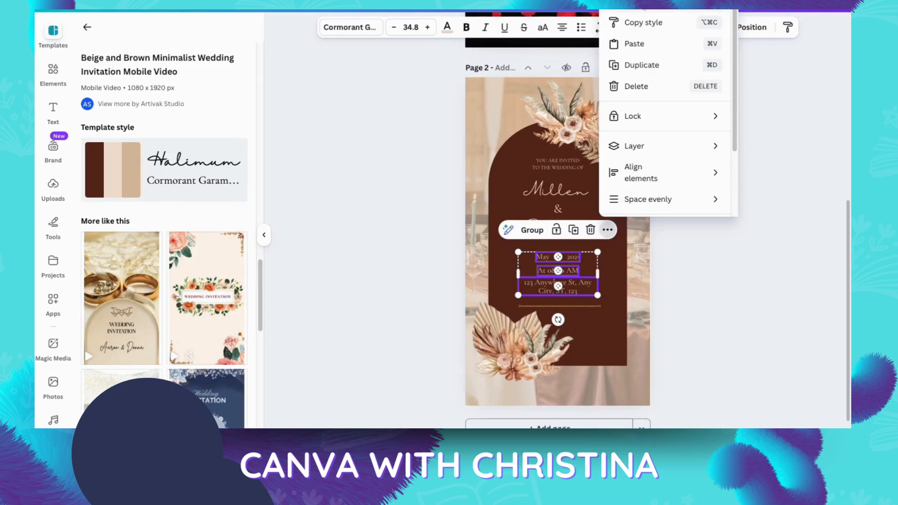
key(Escape)
Paste the copied date, time and address text onto page 1 over the couple silhouette.
scroll(695, 161, up, 5)
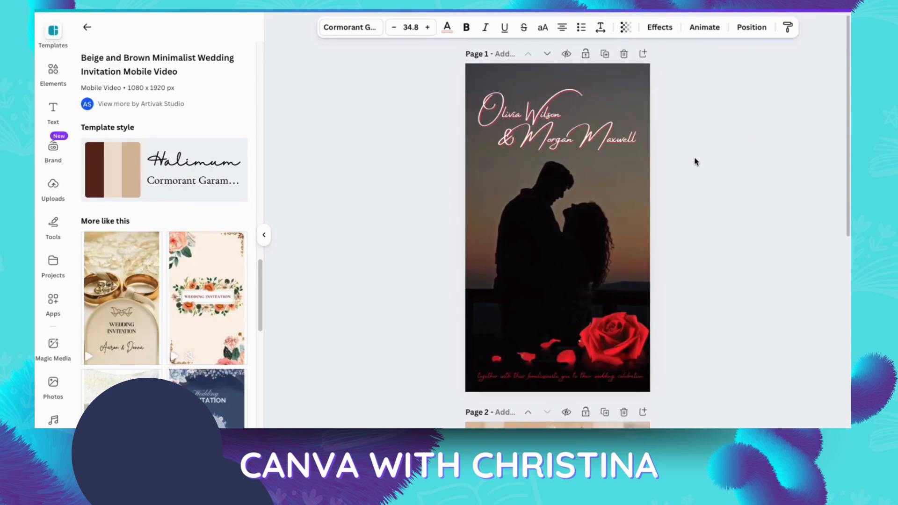
click(513, 252)
right_click(513, 253)
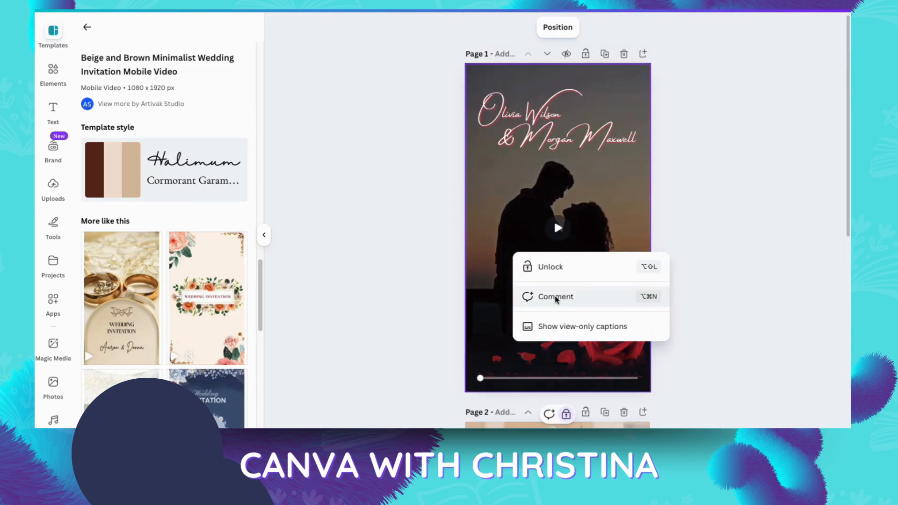
click(608, 150)
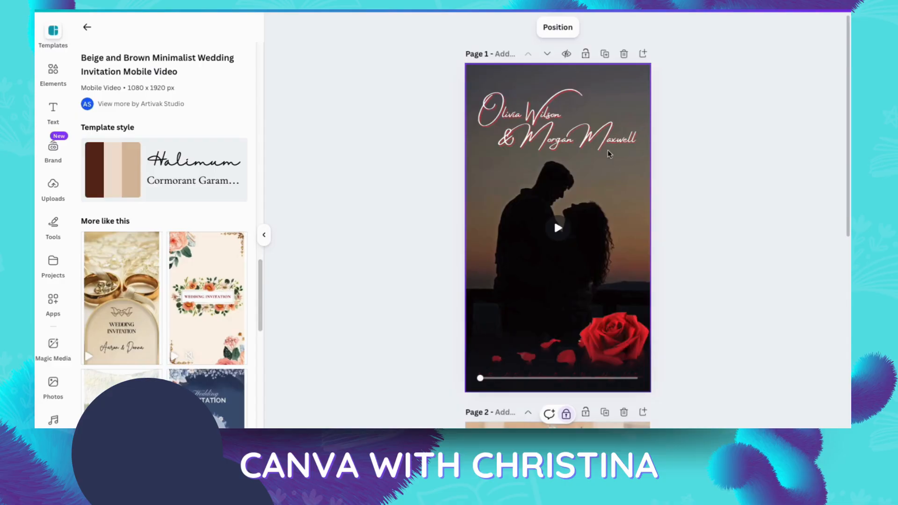
click(586, 142)
click(639, 103)
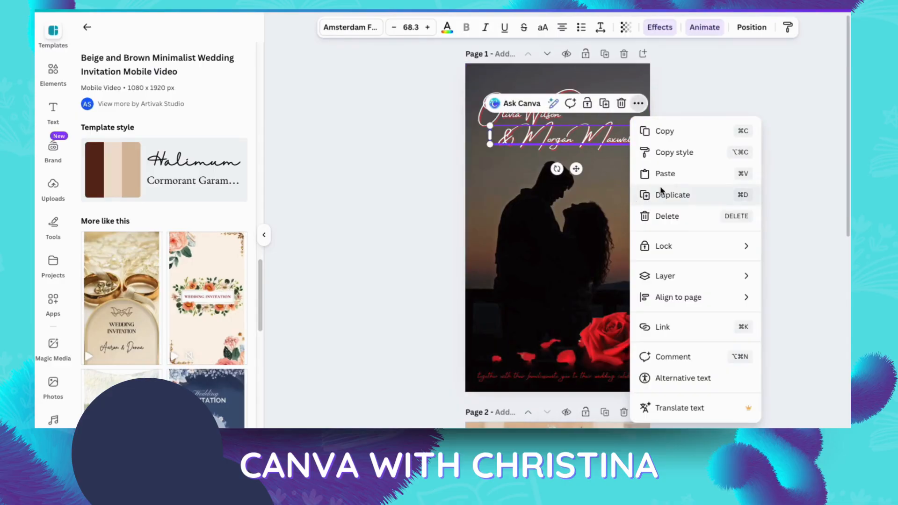
click(569, 259)
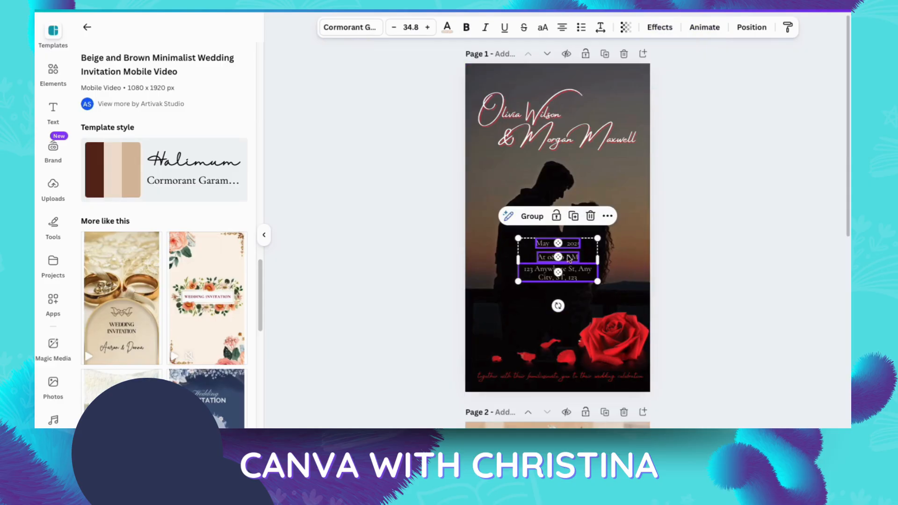
Enlarge the pasted date, time and address text to size 40.7 and left-align it.
drag(599, 282, 611, 289)
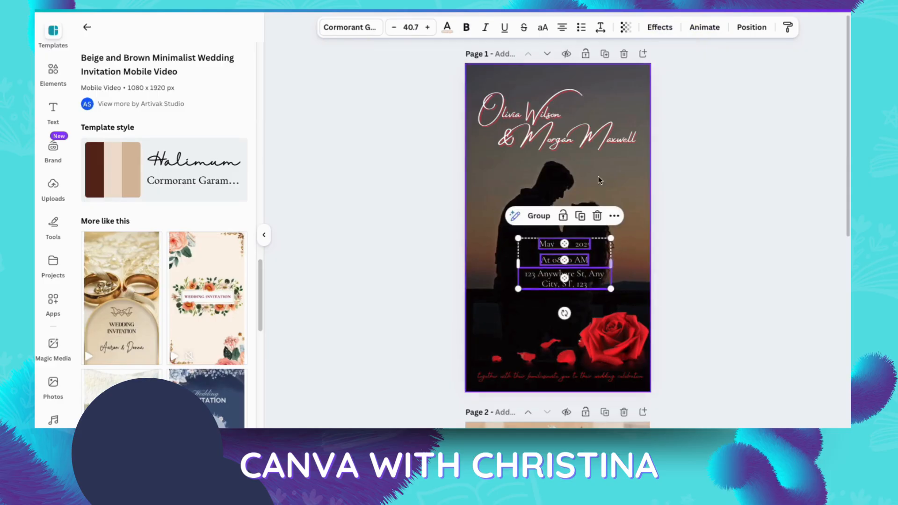
click(562, 28)
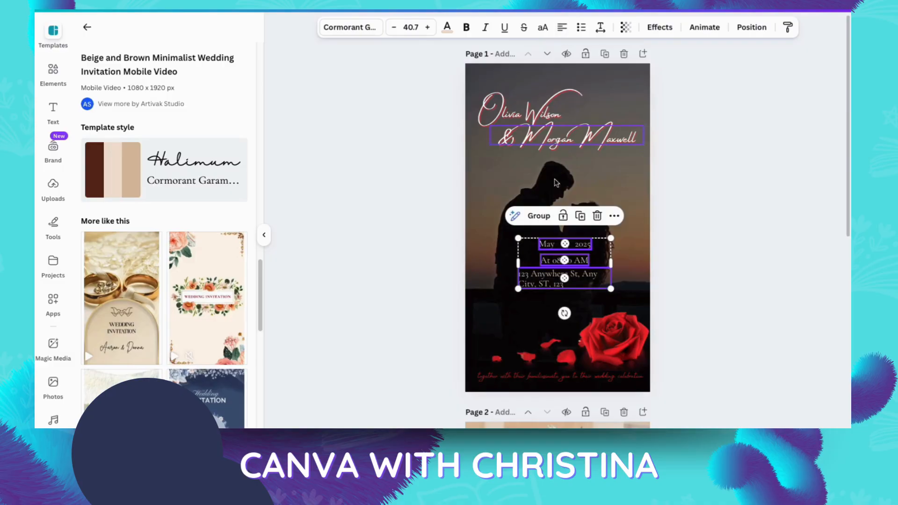
click(563, 27)
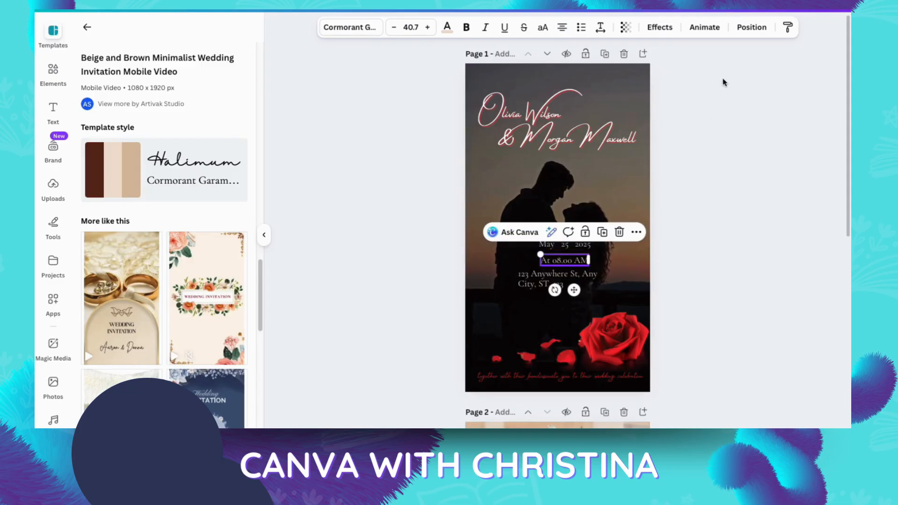
Line up the date, time and address text boxes along their left edges, keeping the text inside left-aligned.
click(752, 27)
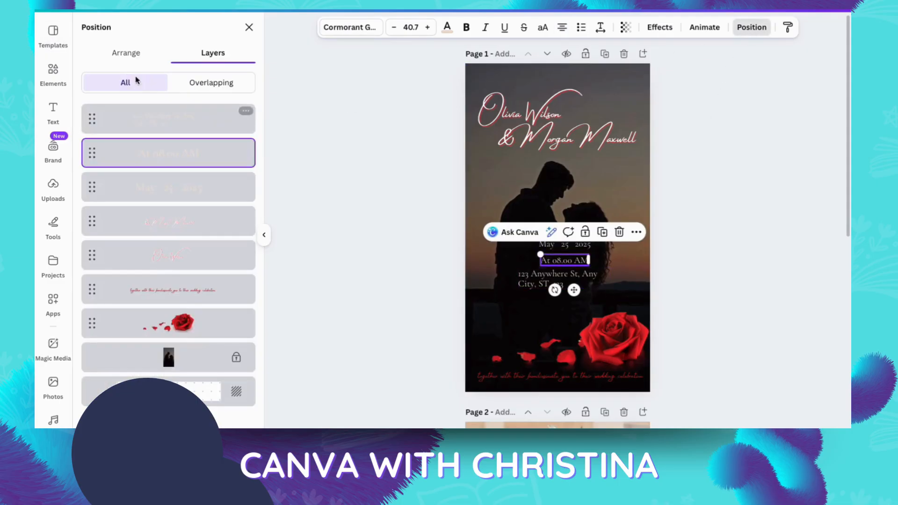
click(127, 53)
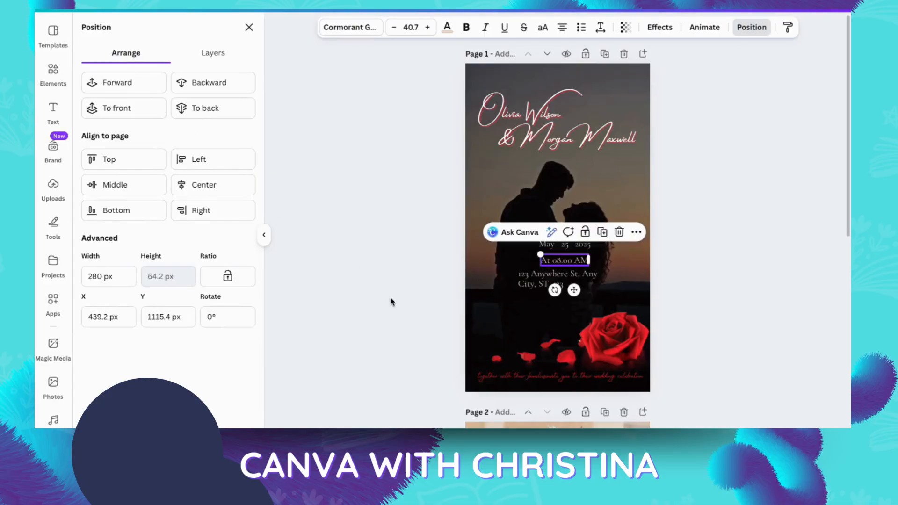
shift+click(554, 245)
shift+click(557, 276)
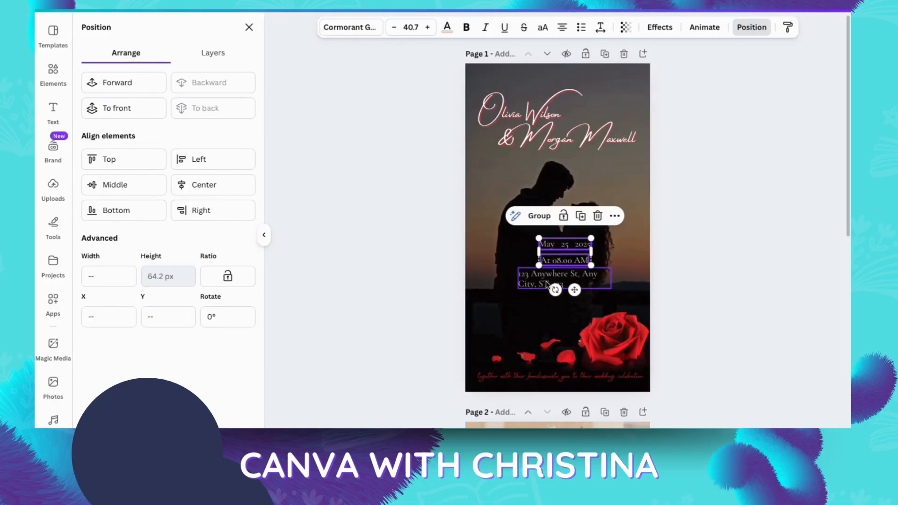
click(179, 161)
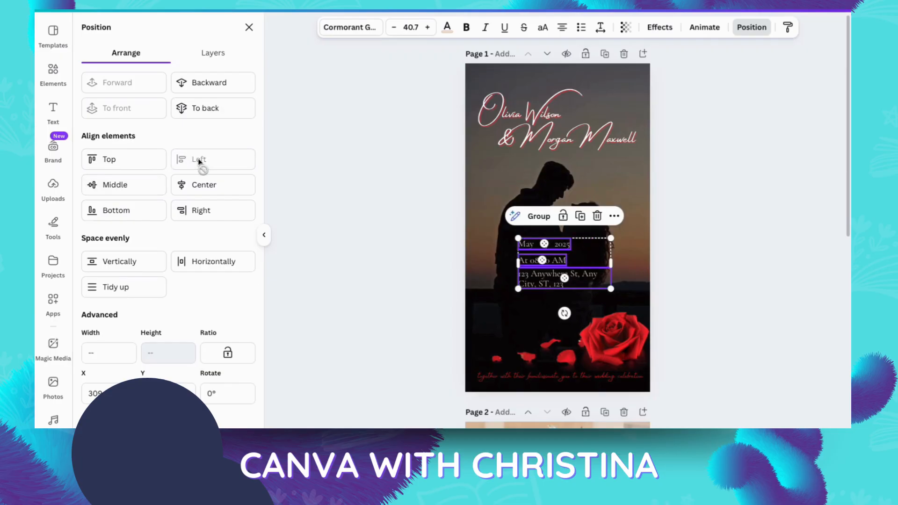
click(563, 28)
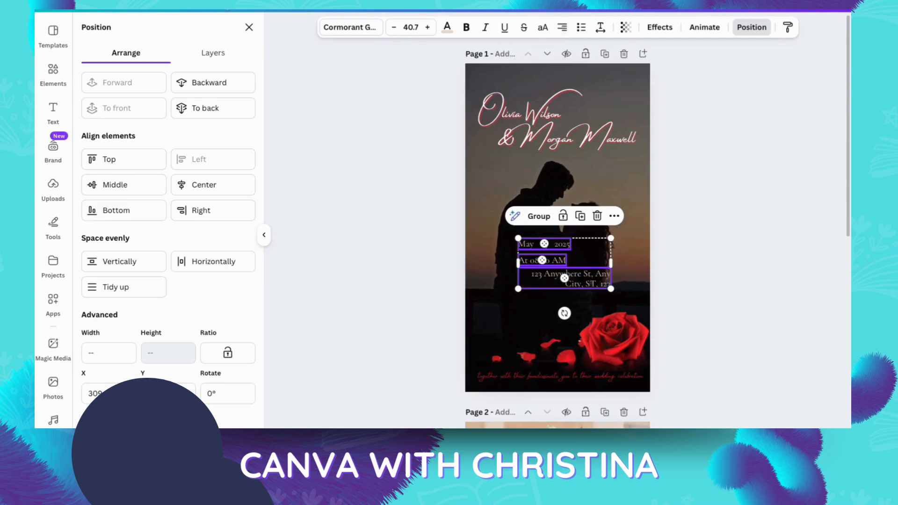
click(563, 28)
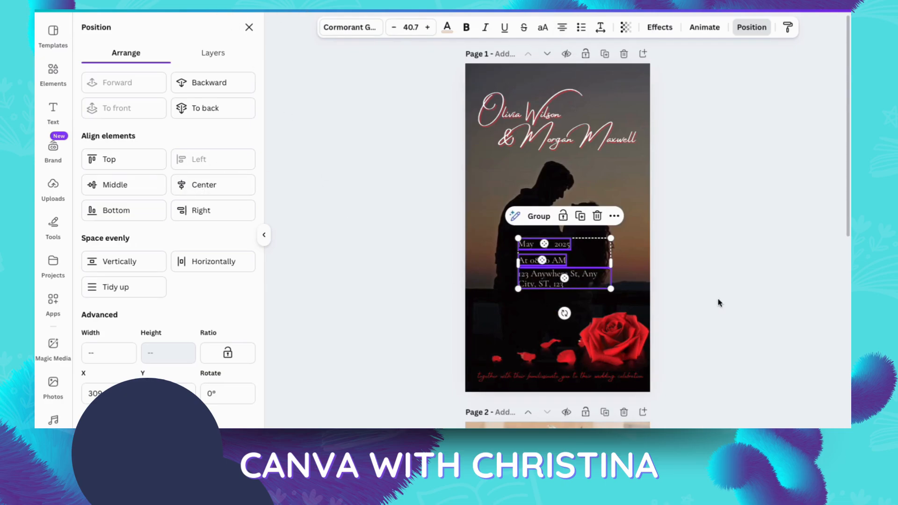
Change the date, time and address text to Poppins, then tidy up the spacing and left-align the boxes.
click(358, 29)
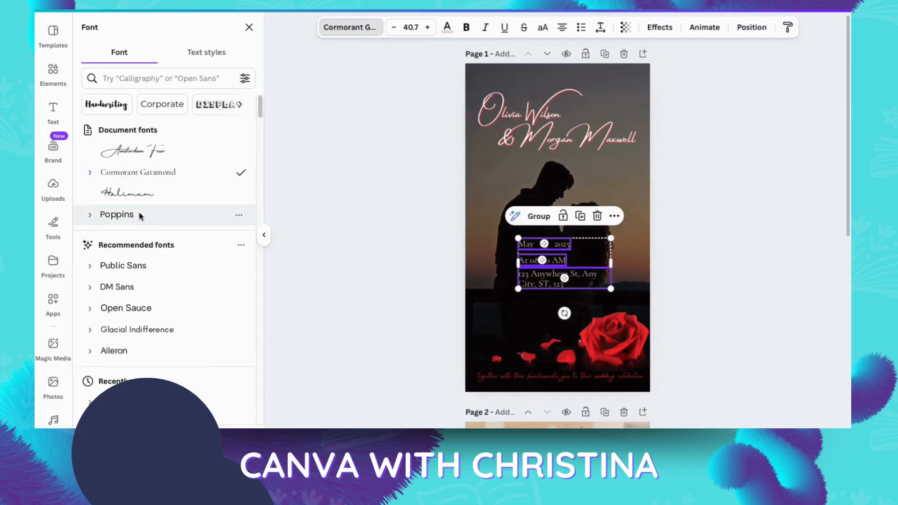
click(117, 215)
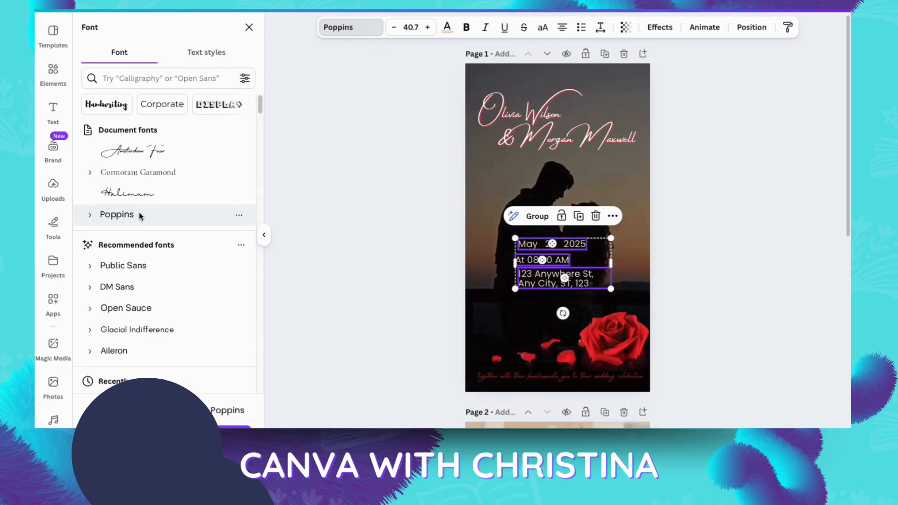
click(749, 29)
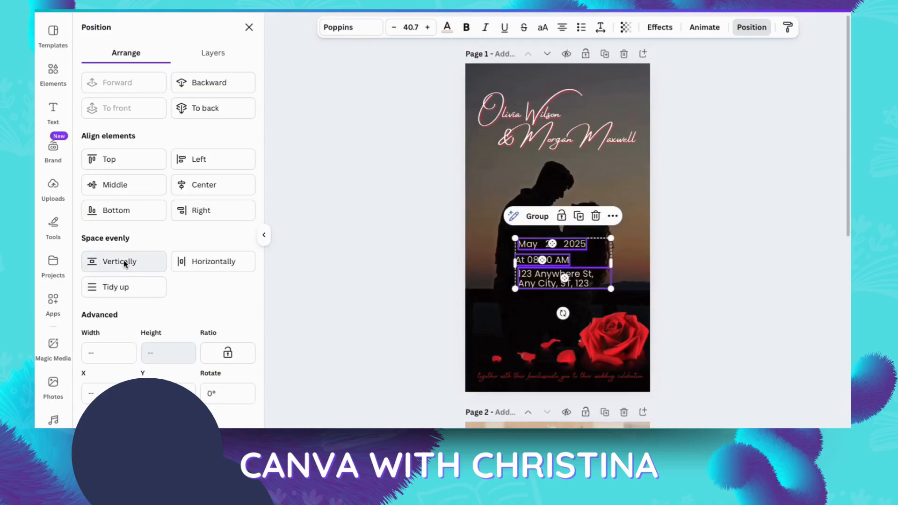
click(125, 287)
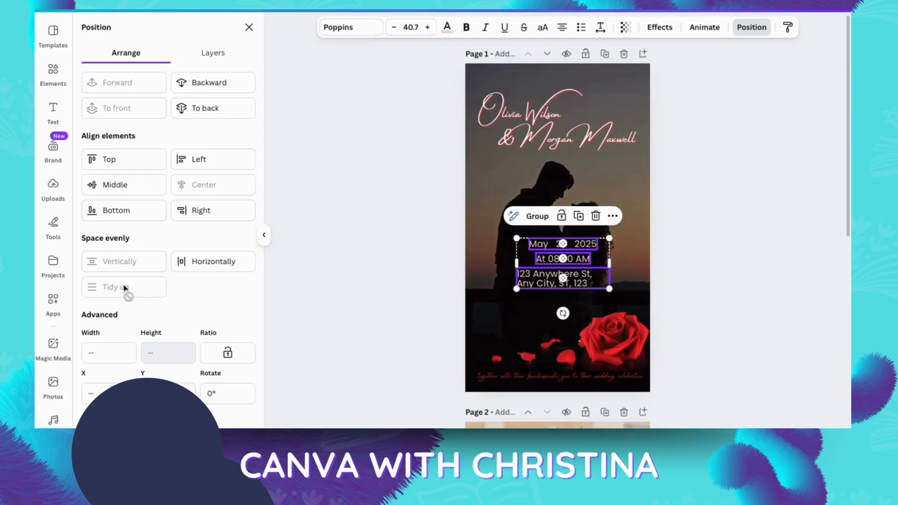
click(203, 161)
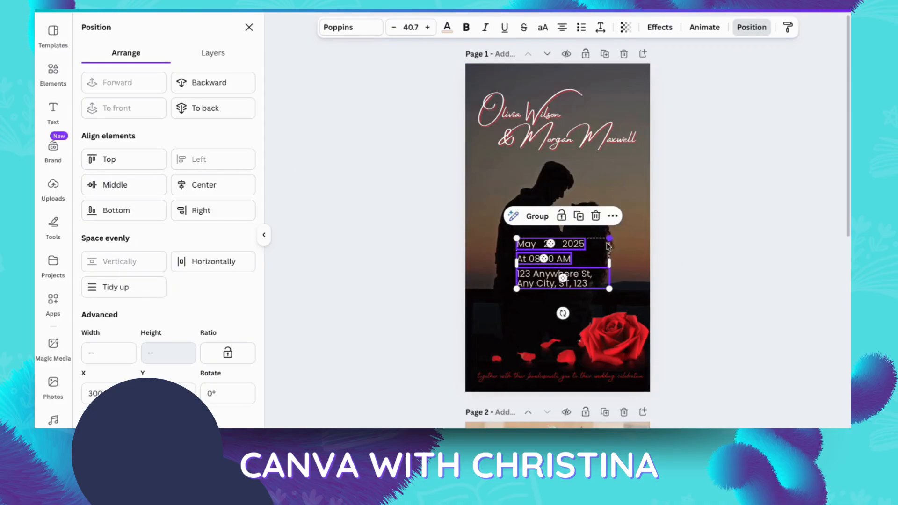
Shrink the date, time and address text to size 31.3 and give it a black Shadow effect.
drag(609, 238, 593, 257)
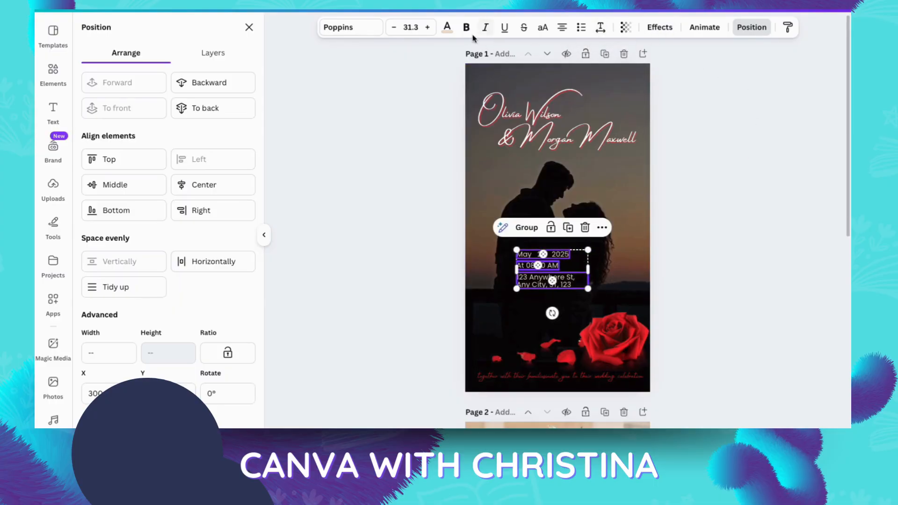
click(446, 33)
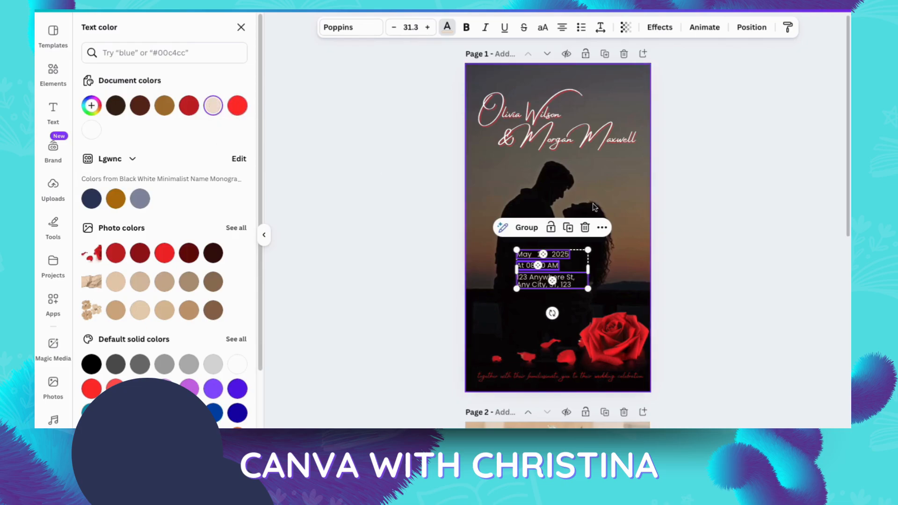
click(660, 28)
click(196, 228)
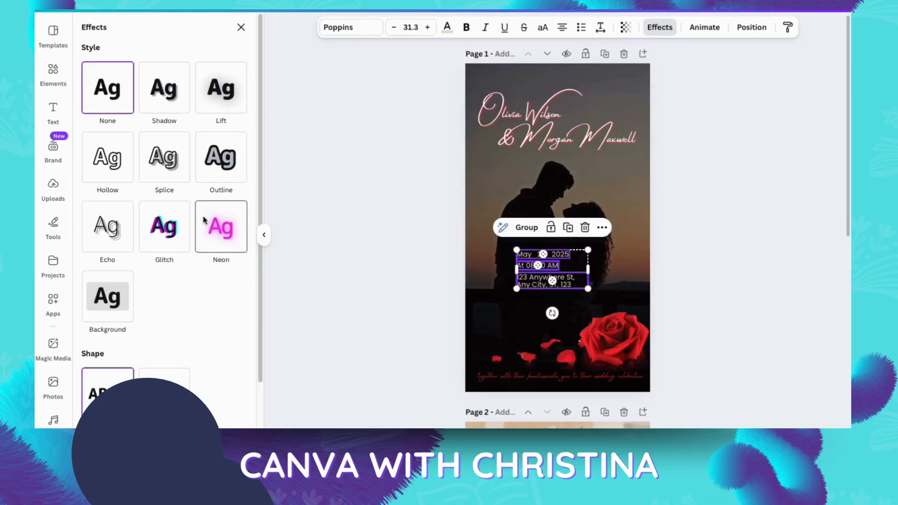
click(186, 104)
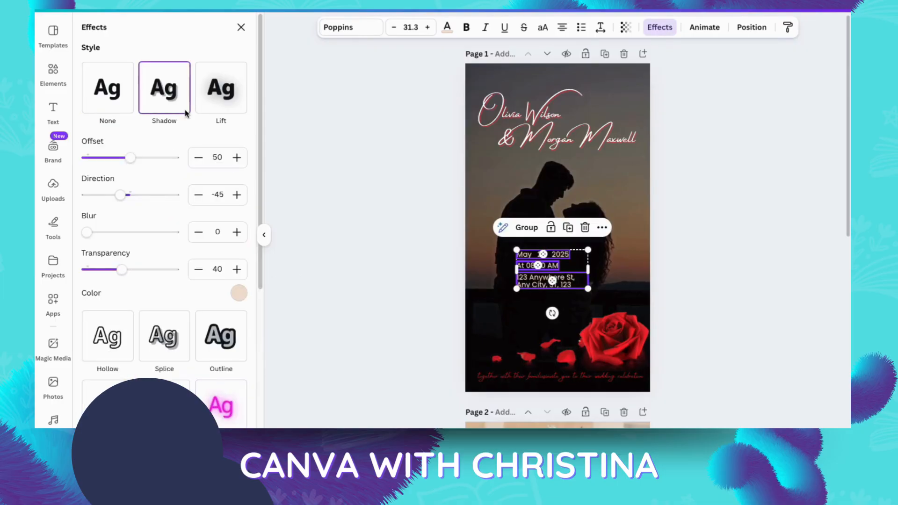
click(239, 293)
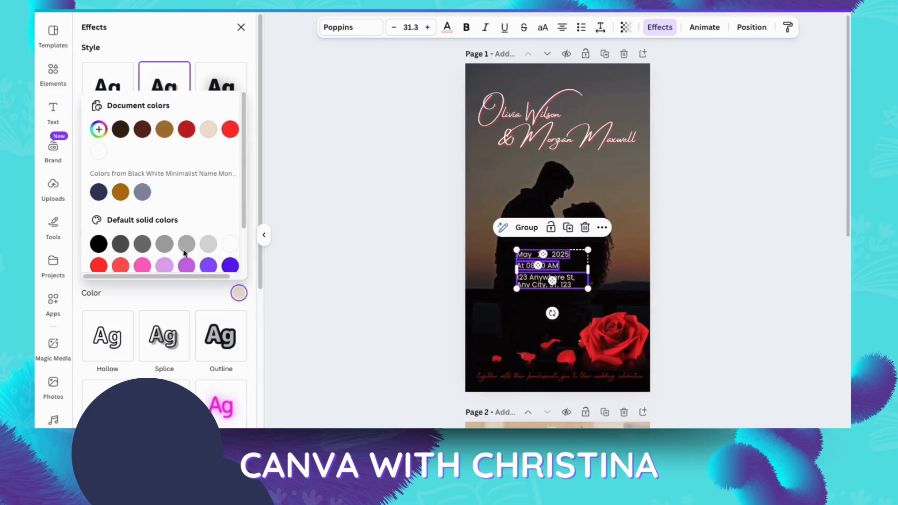
click(230, 130)
click(209, 244)
click(98, 244)
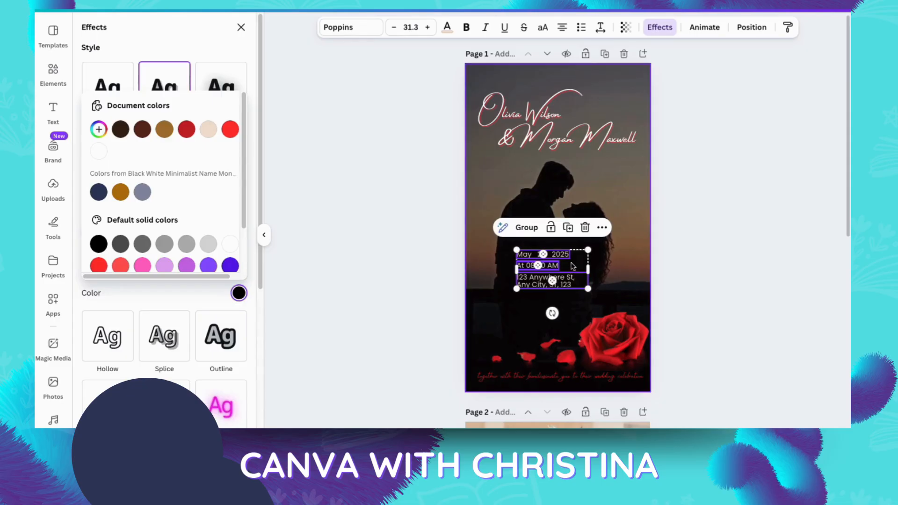
Place the date, time and address text at size 27.2 in page 1's lower-left area beside the rose and colour it bright red.
drag(574, 267, 547, 346)
click(733, 283)
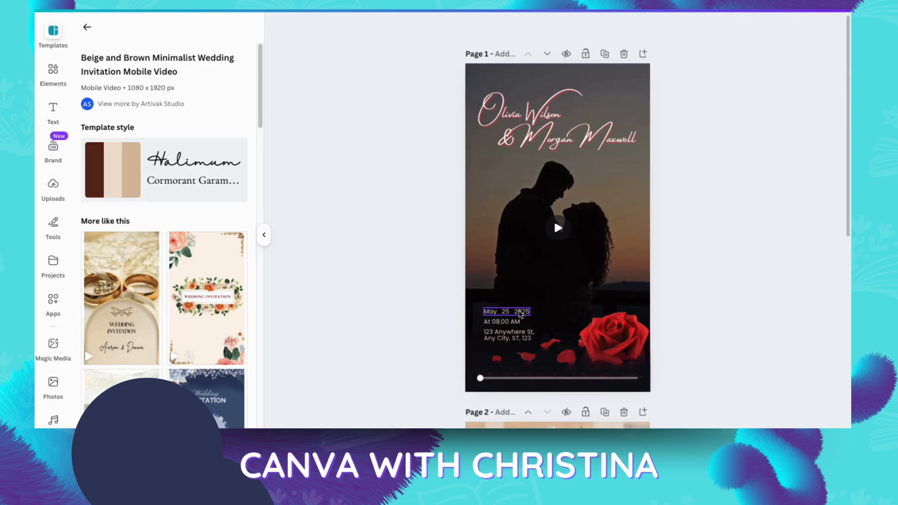
click(512, 321)
shift+click(512, 333)
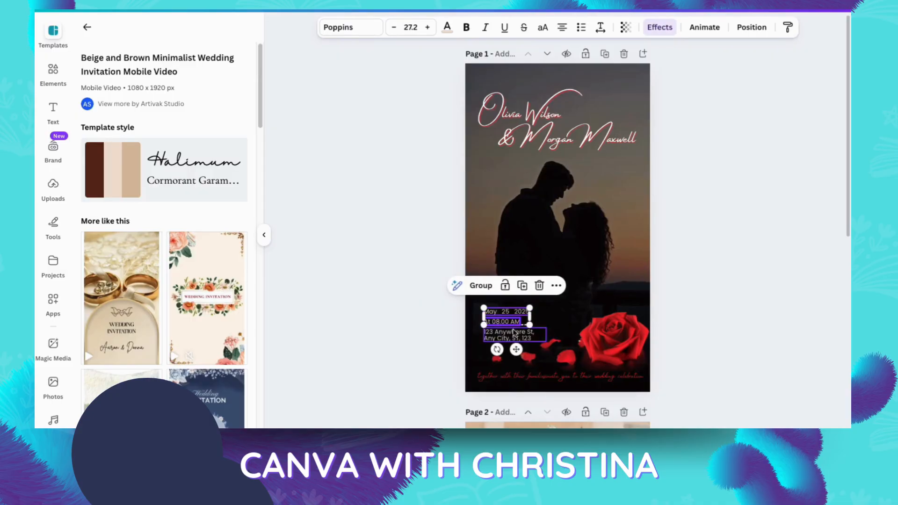
click(448, 27)
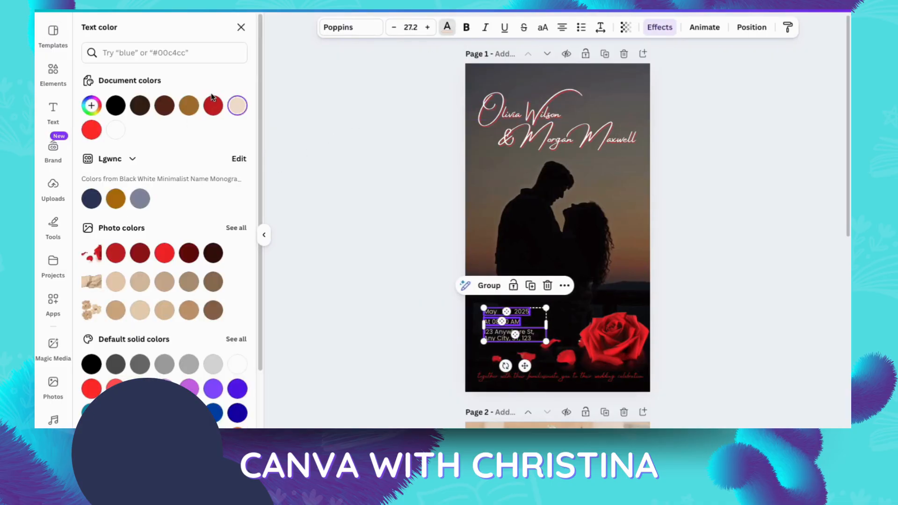
click(91, 129)
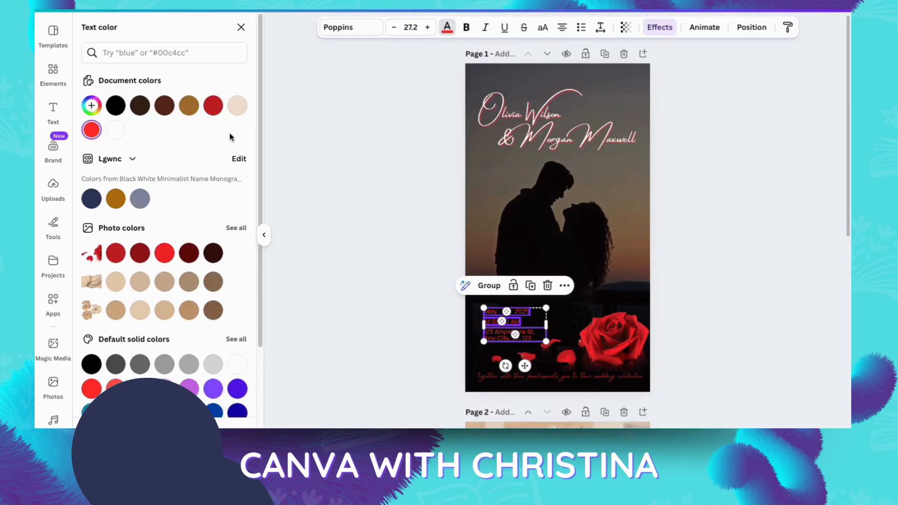
Change the font of the date, time and address text to Cormorant Garamond.
click(351, 28)
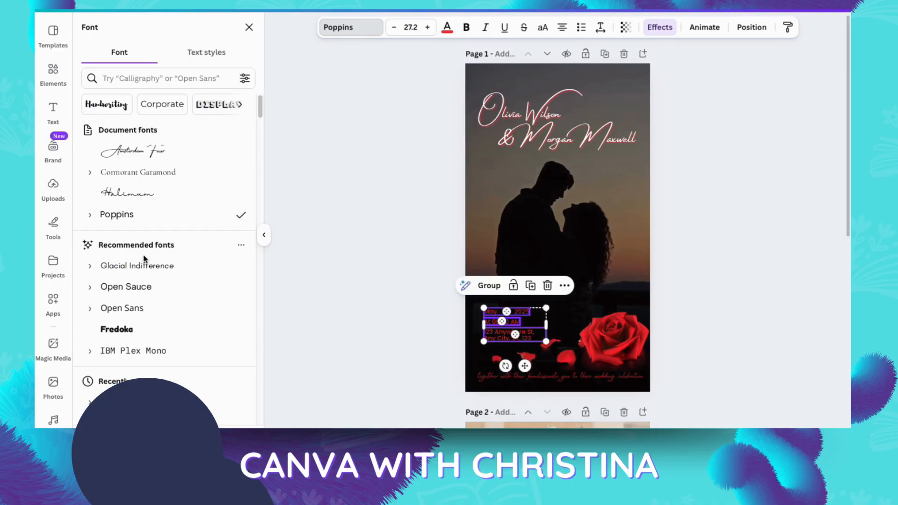
click(154, 172)
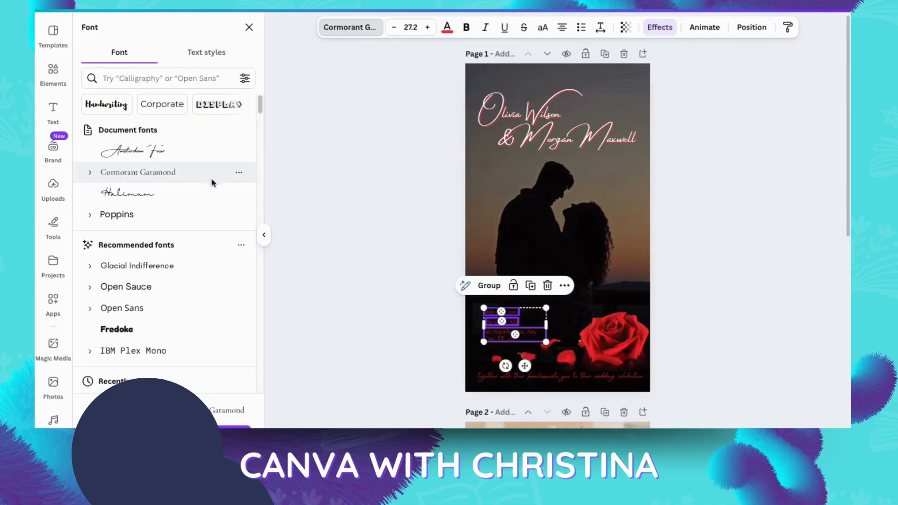
click(718, 290)
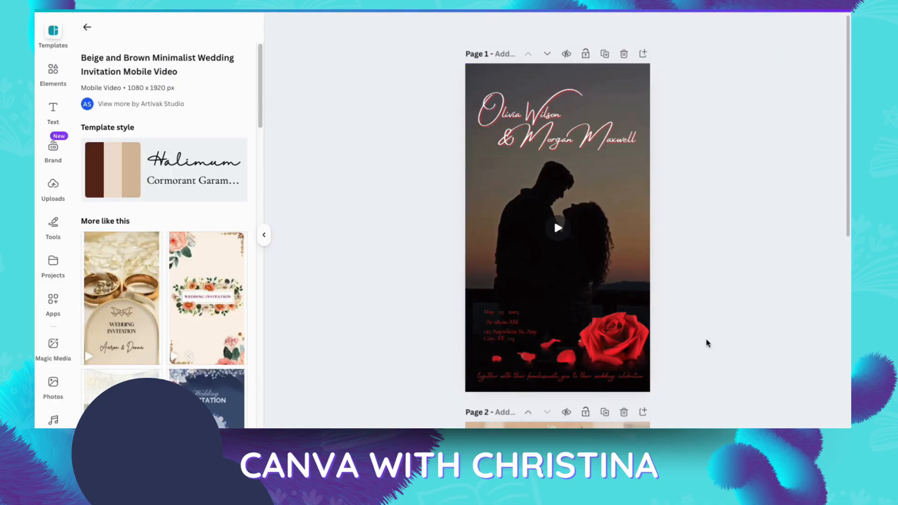
click(501, 323)
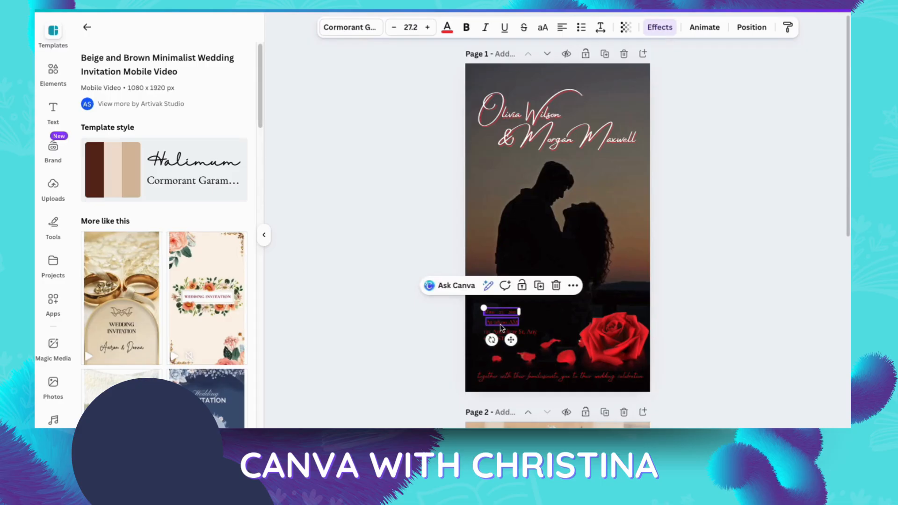
shift+click(500, 329)
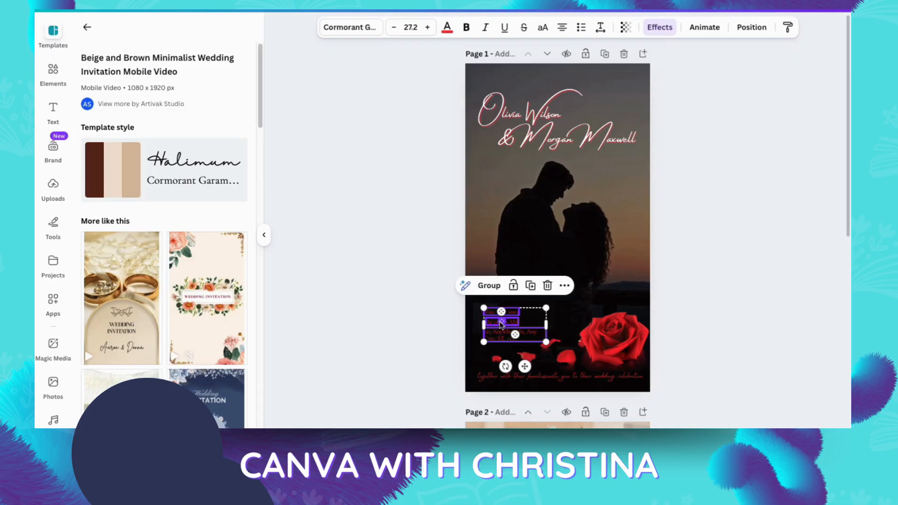
drag(501, 324, 498, 322)
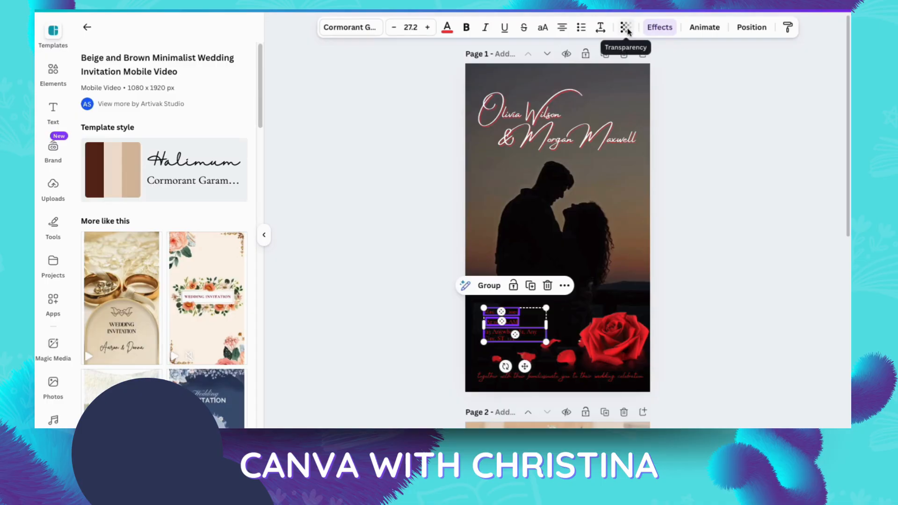
click(657, 210)
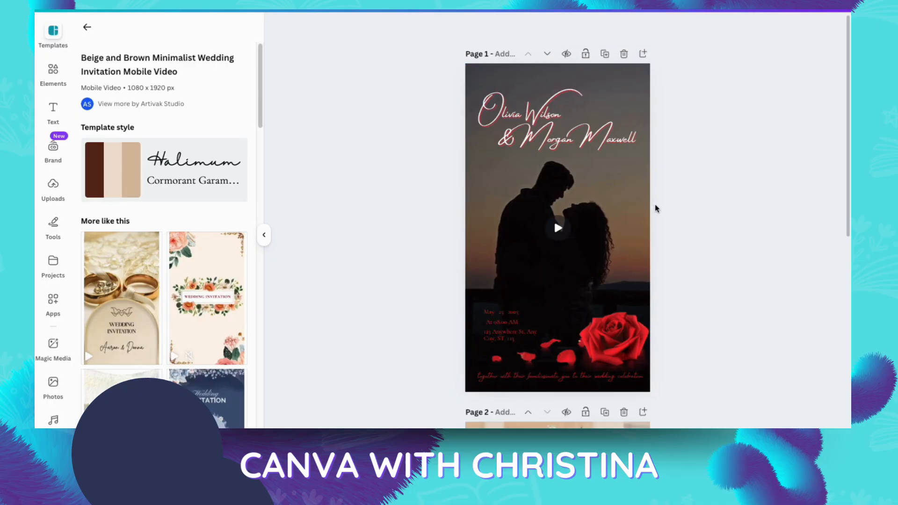
click(524, 340)
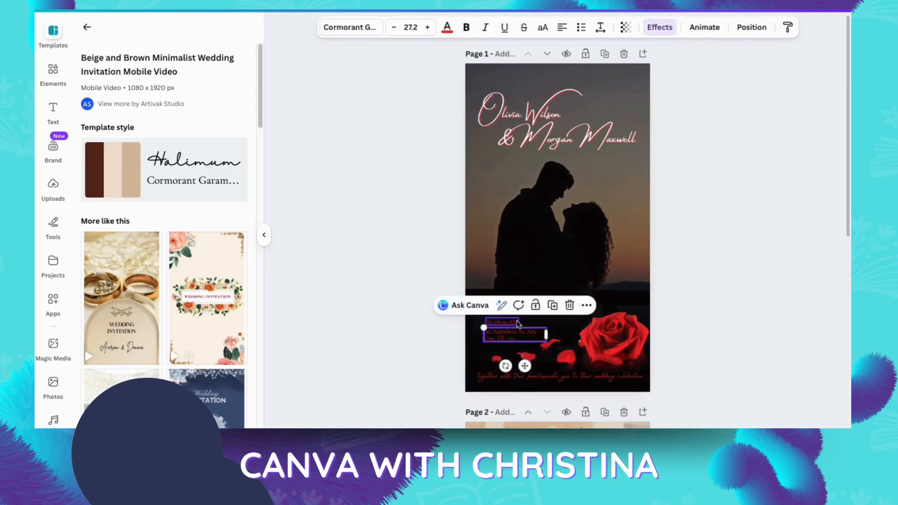
shift+click(518, 323)
shift+click(517, 311)
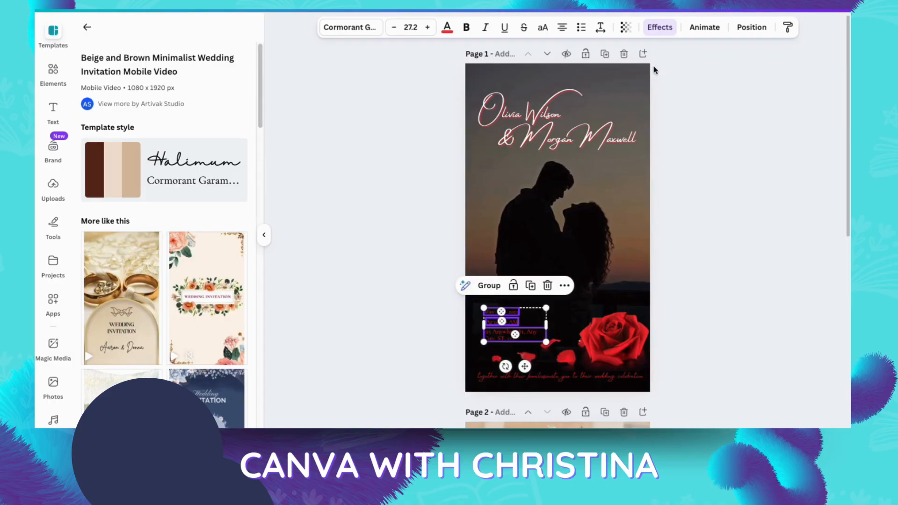
click(655, 245)
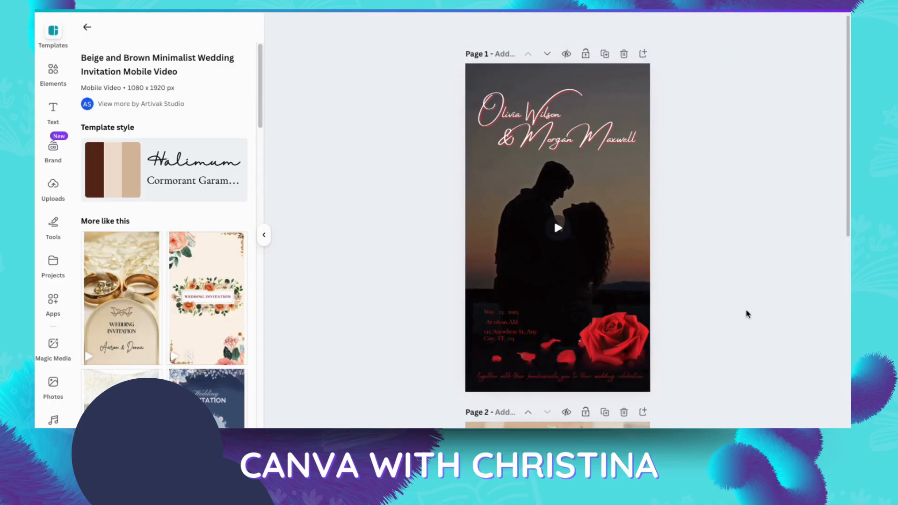
Play the page 1 video and open the full invitation preview to review the animation and text.
click(557, 234)
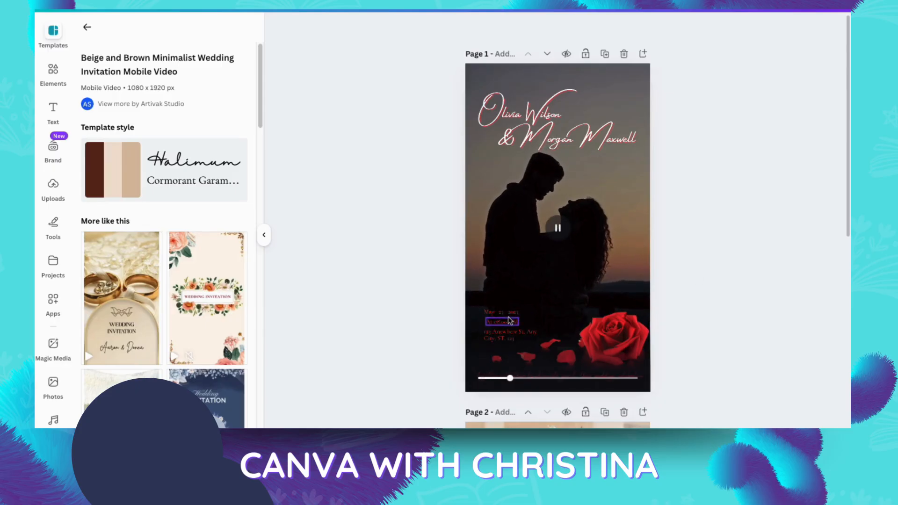
click(746, 9)
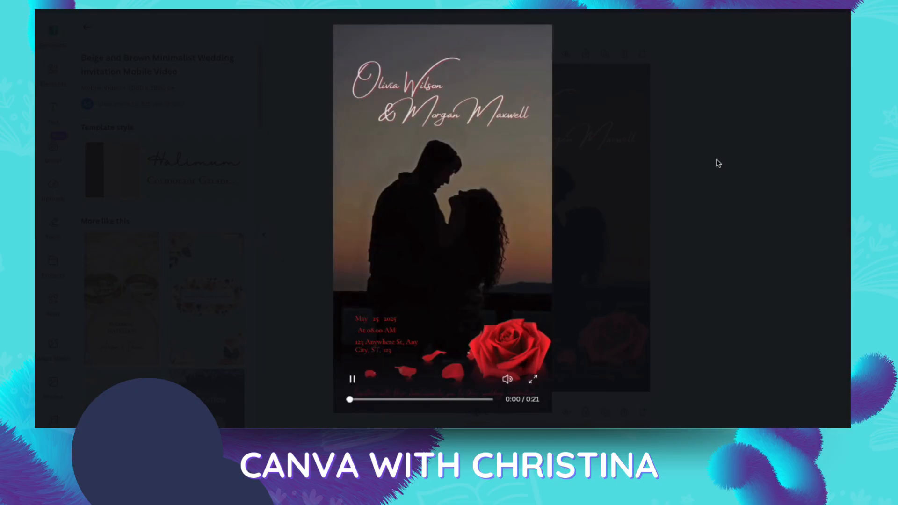
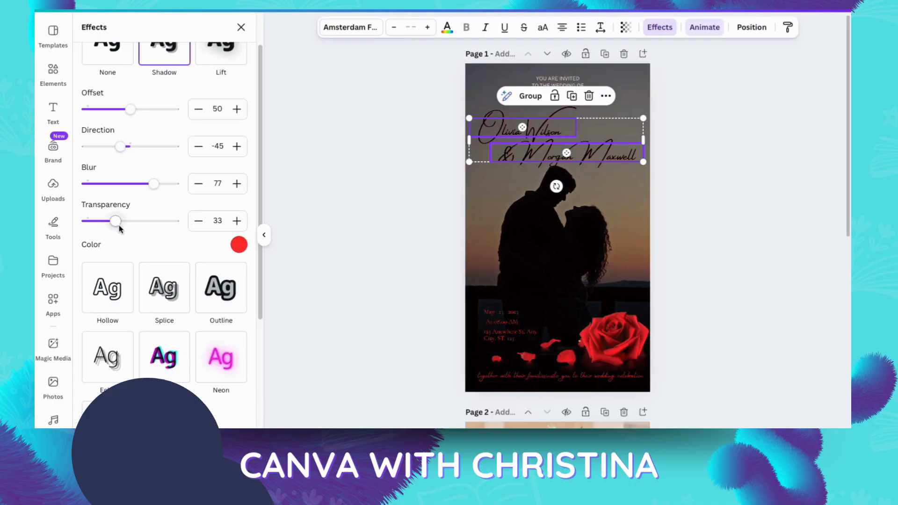
Increase the transparency of the red shadow behind the couple's names.
drag(116, 222, 129, 229)
click(741, 272)
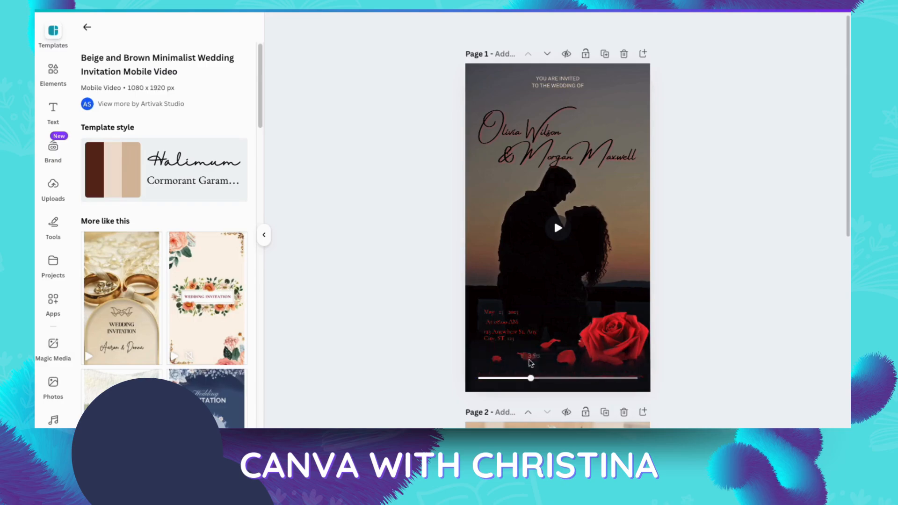
click(488, 314)
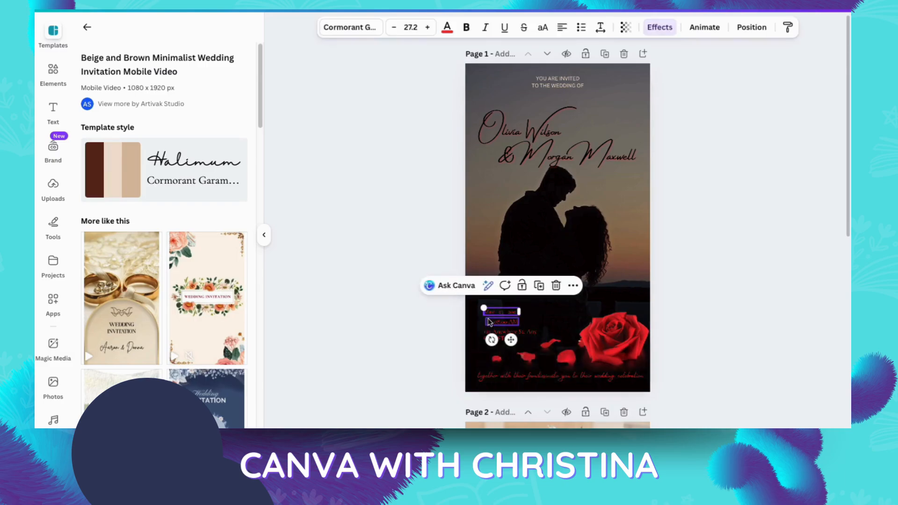
shift+click(489, 322)
shift+click(515, 334)
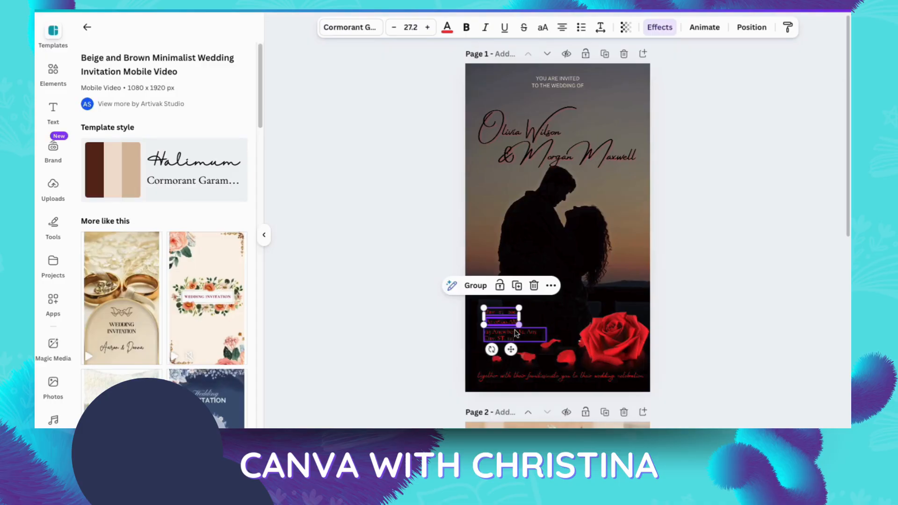
click(687, 299)
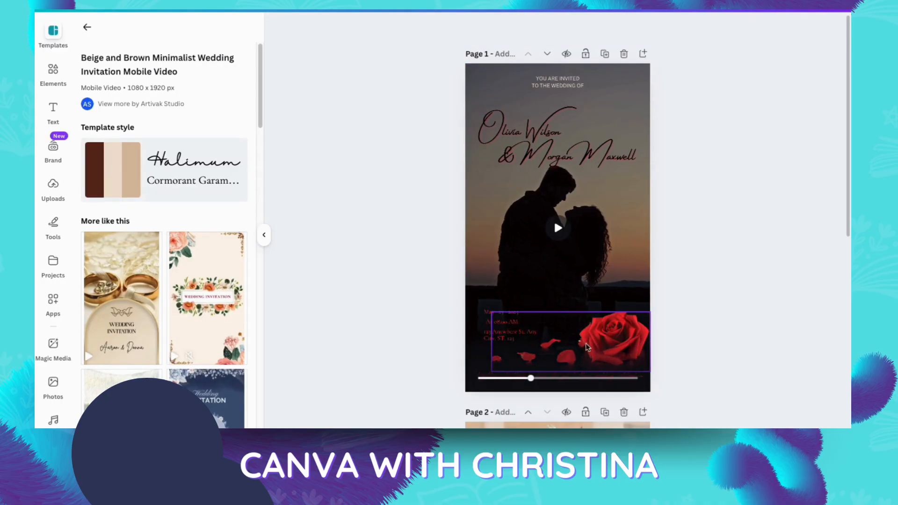
Move the rose image and the invitation tagline up together on page 1 to make room beneath them.
click(588, 347)
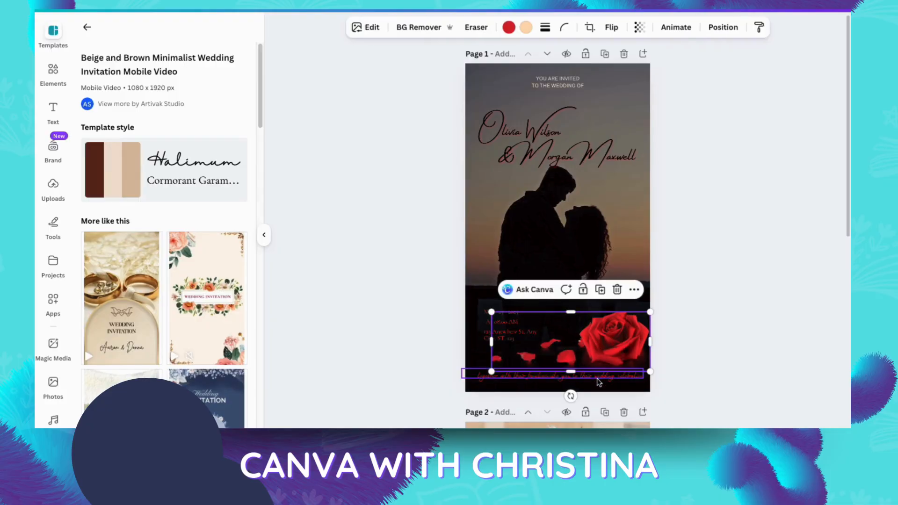
shift+click(598, 379)
drag(607, 343, 607, 326)
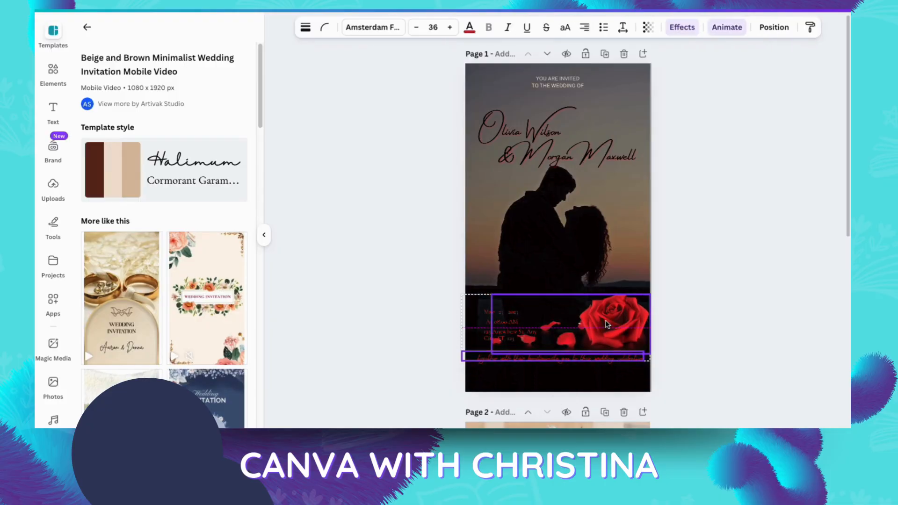
click(681, 320)
Arrange the date, time and address texts in one row beneath the tagline: date at left, time in the centre, address at right.
click(501, 312)
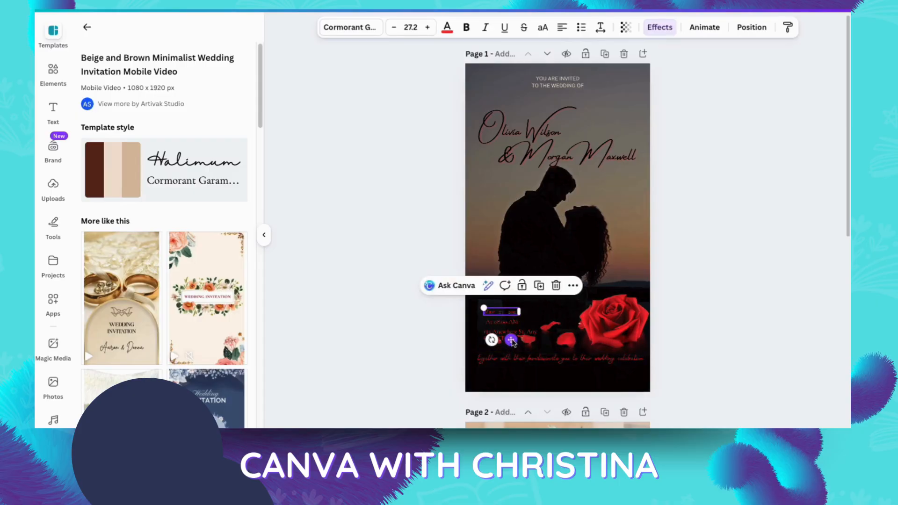
drag(512, 342, 507, 405)
click(513, 338)
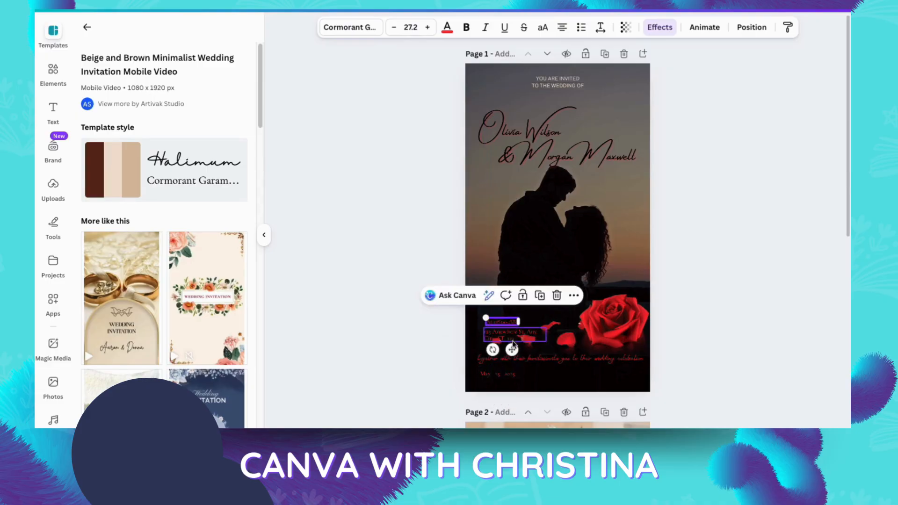
drag(513, 345, 561, 401)
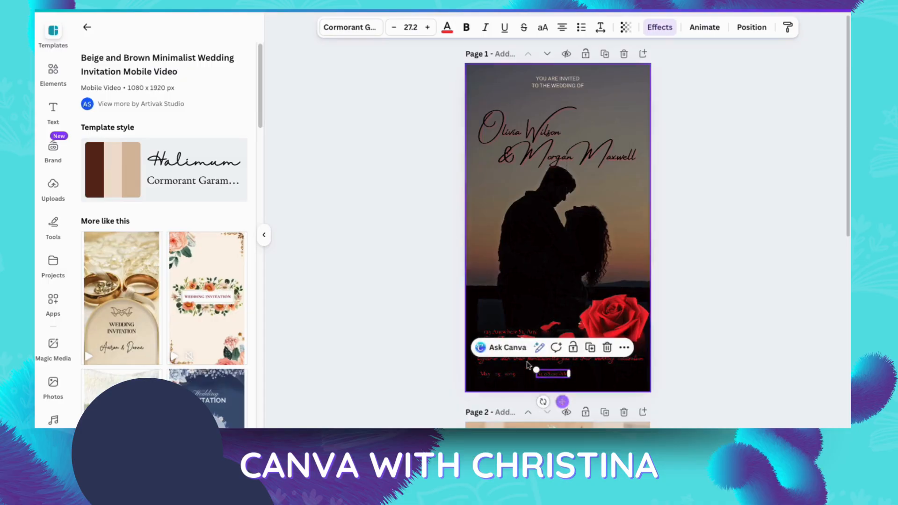
click(542, 339)
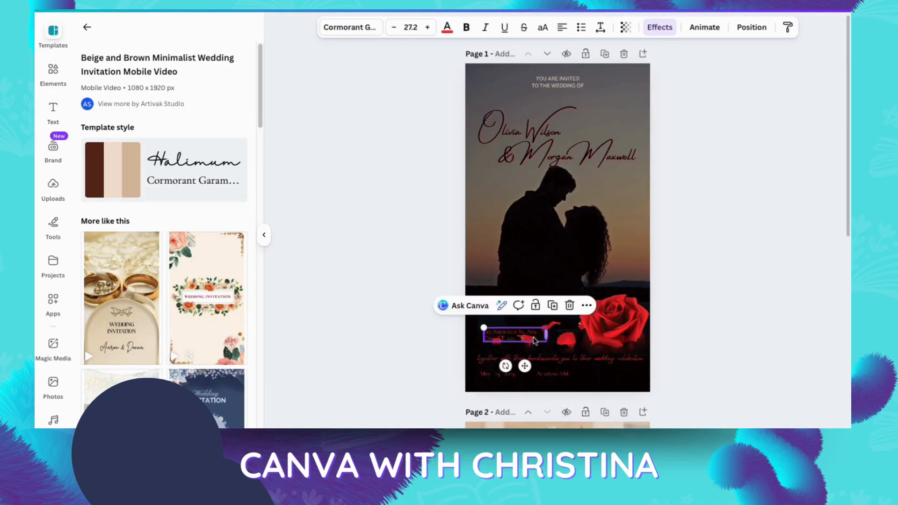
drag(534, 341, 627, 381)
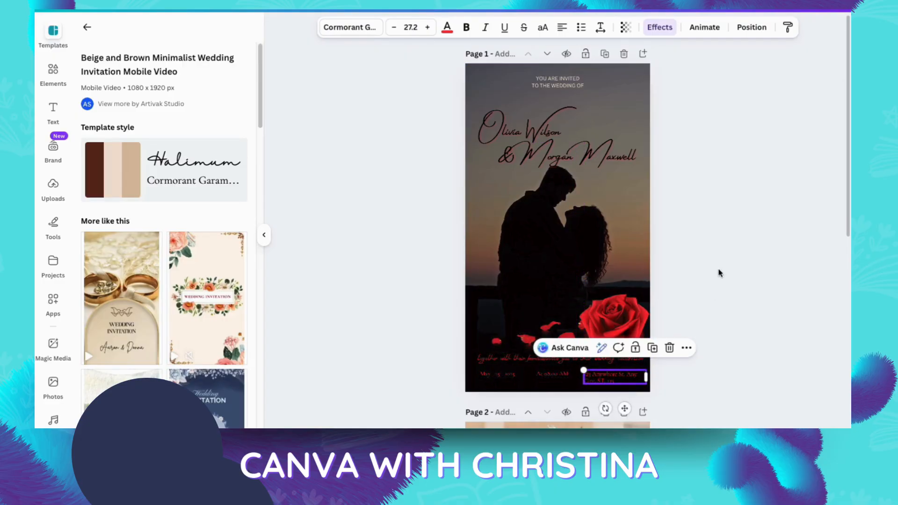
click(724, 364)
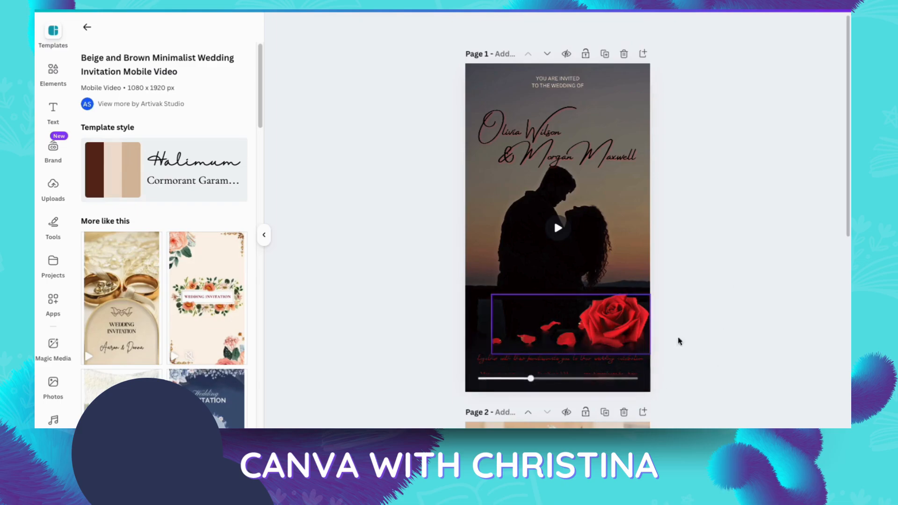
Colour the "YOU ARE INVITED TO THE WEDDING OF" text on page 1 bright red using the rose's photo colours.
drag(669, 439, 685, 439)
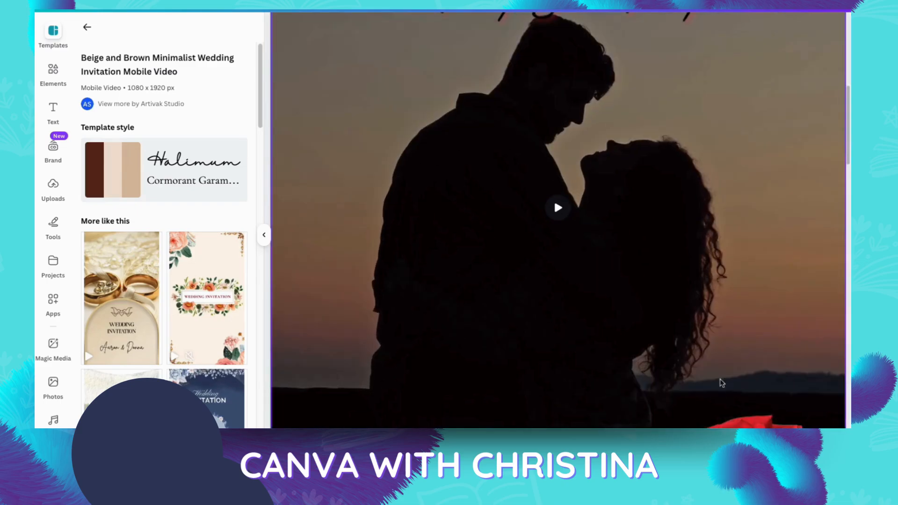
scroll(678, 316, down, 7)
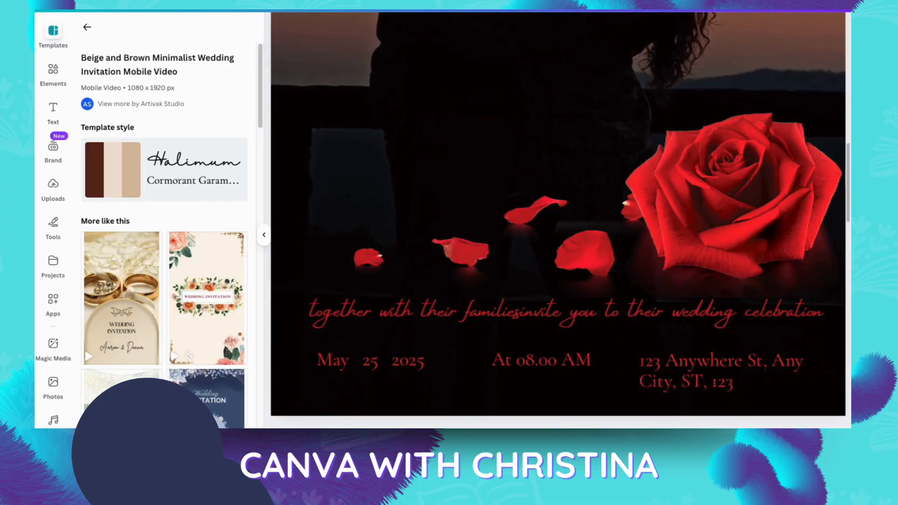
scroll(558, 247, down, 10)
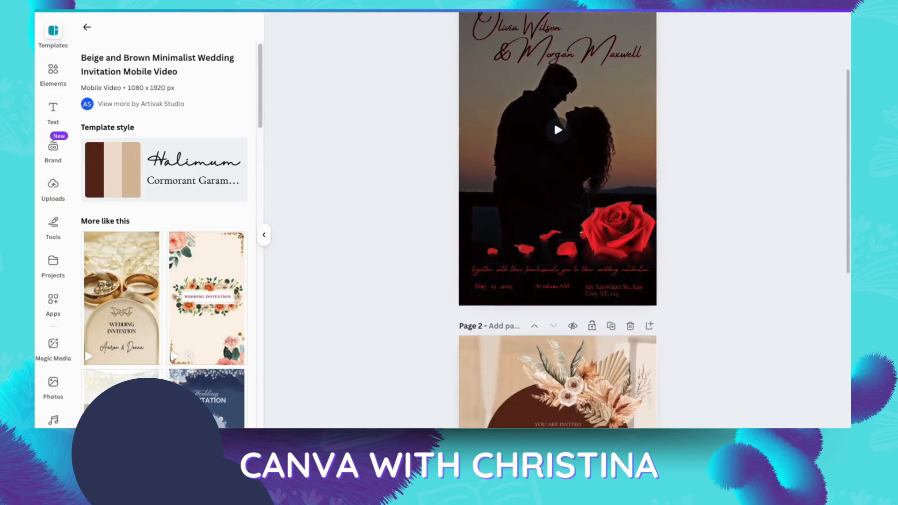
scroll(737, 306, up, 3)
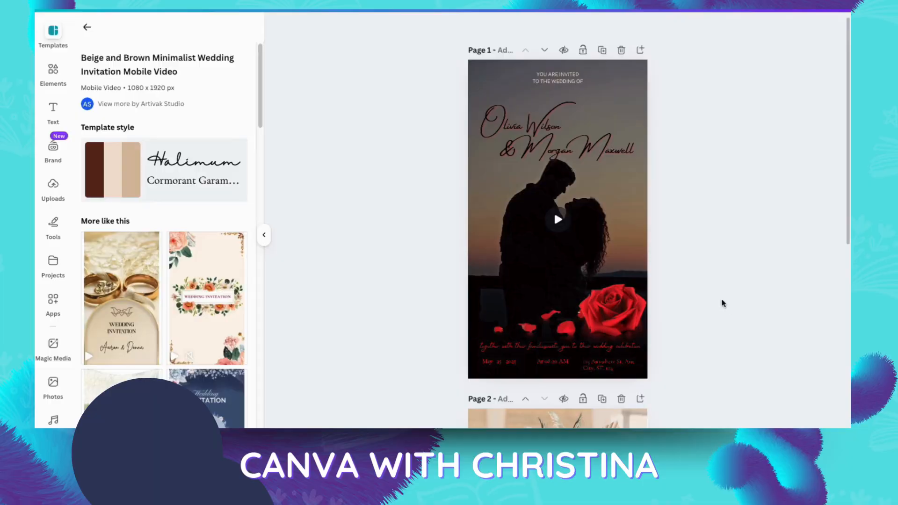
click(558, 77)
click(447, 28)
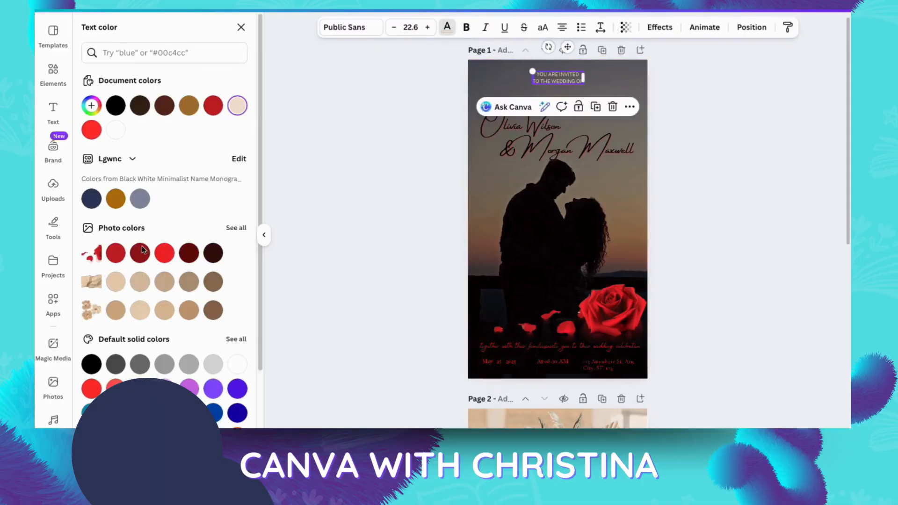
click(164, 252)
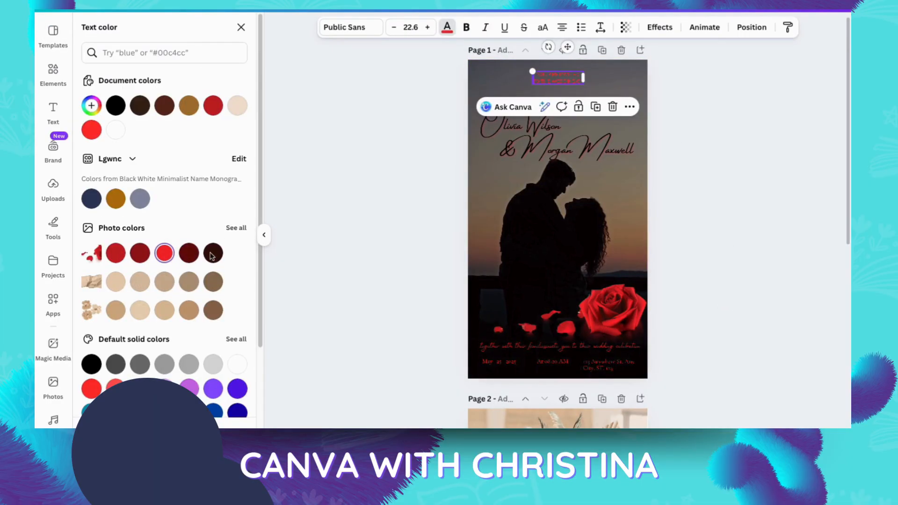
click(714, 208)
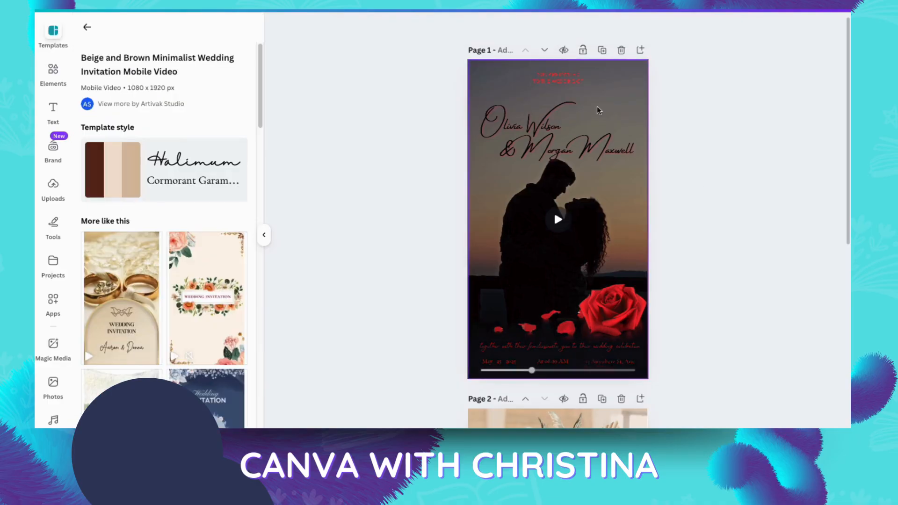
click(565, 82)
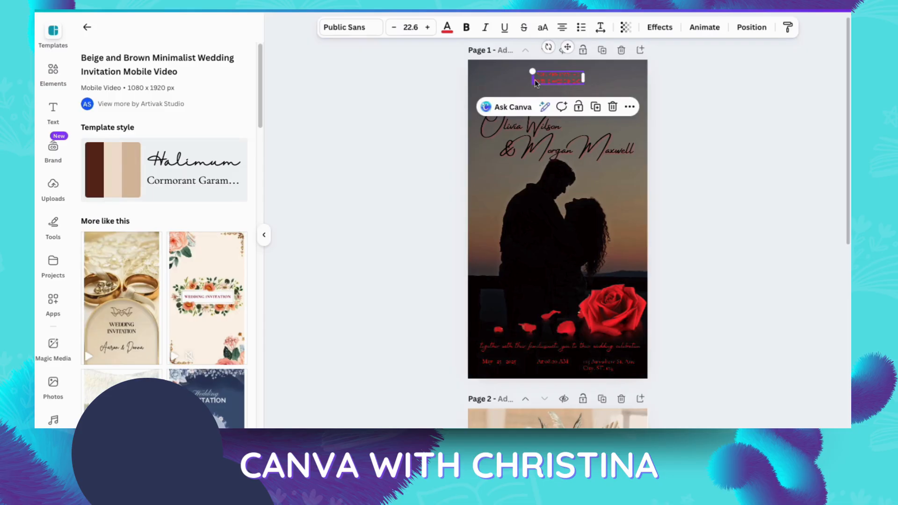
click(626, 154)
click(748, 175)
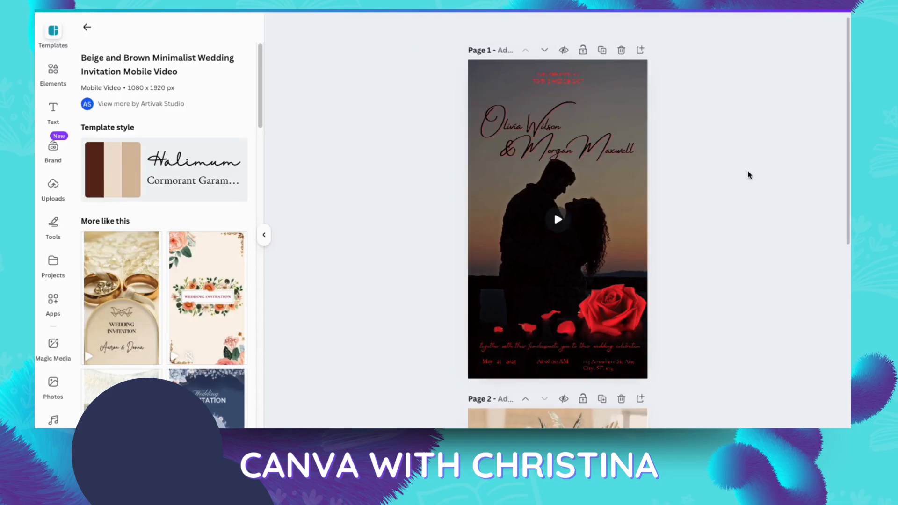
Change the upper name line's font to Halimum and widen its text box so the name fits on one line.
click(528, 125)
click(356, 28)
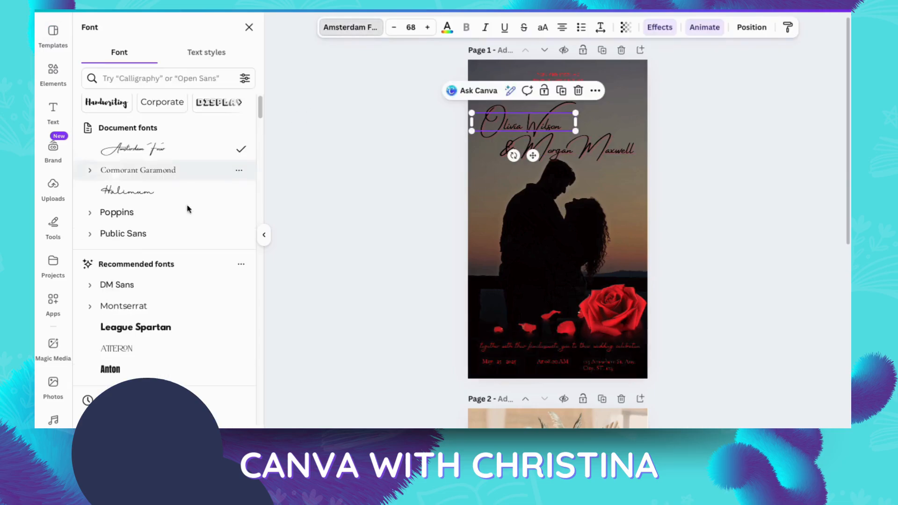
click(149, 190)
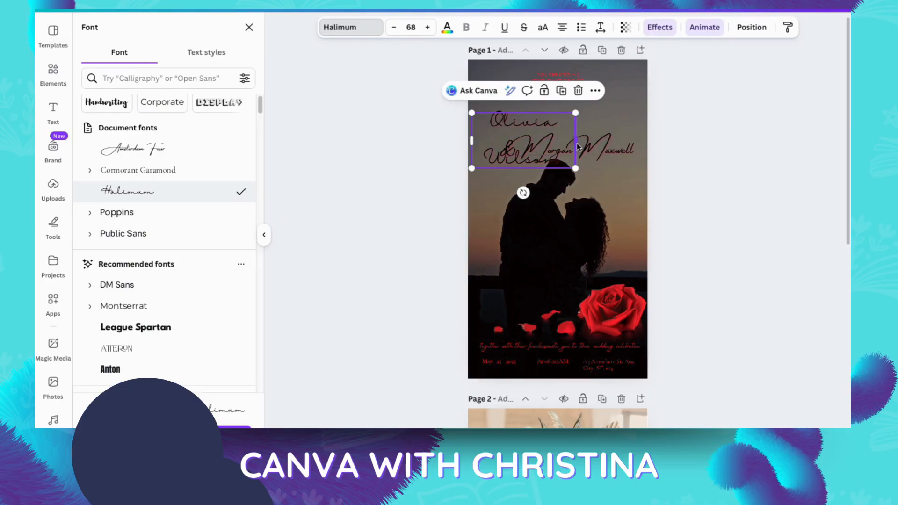
drag(577, 146, 632, 137)
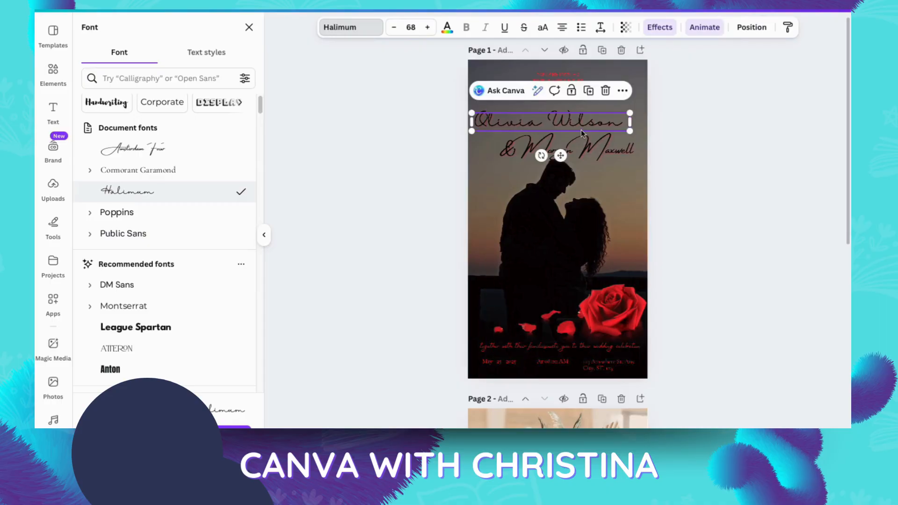
Combine both first names with an ampersand in the upper name line, widen its box to fit, and delete the second name line.
click(582, 122)
drag(549, 122, 627, 125)
key(BackSpace)
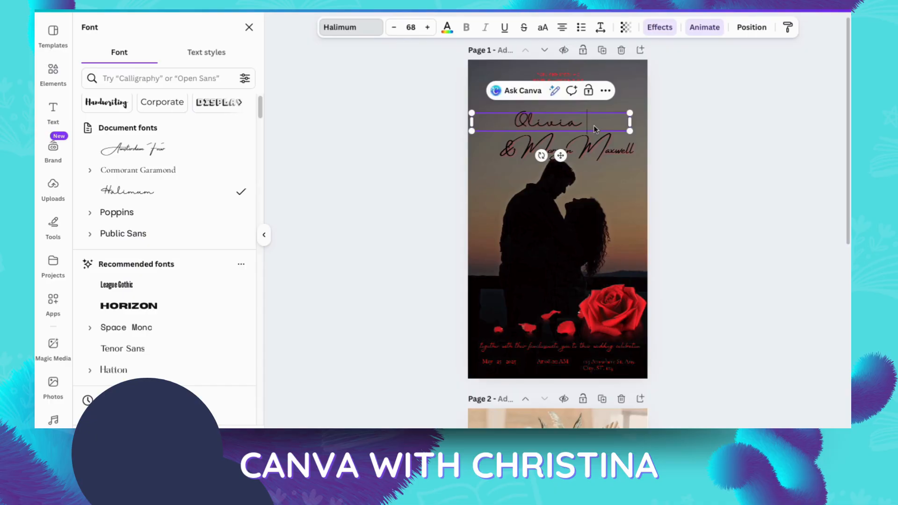
text(& Morgan)
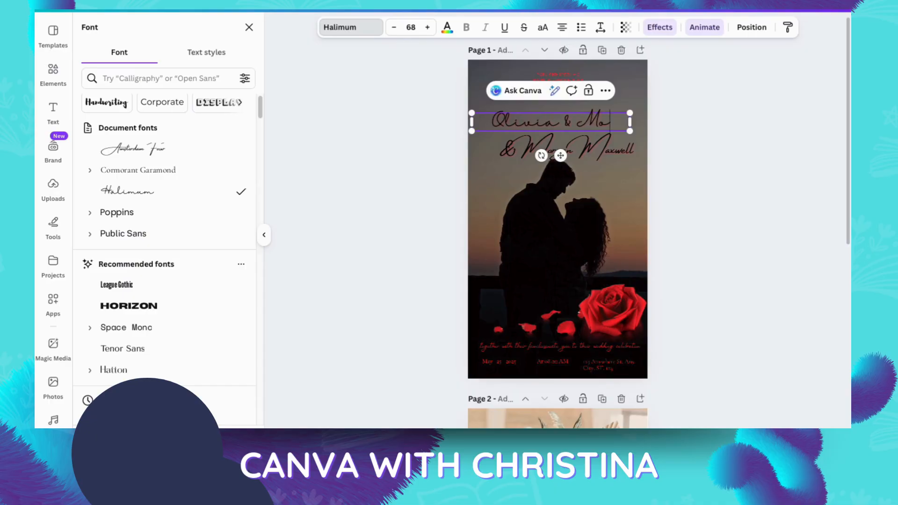
click(688, 148)
drag(631, 147, 671, 140)
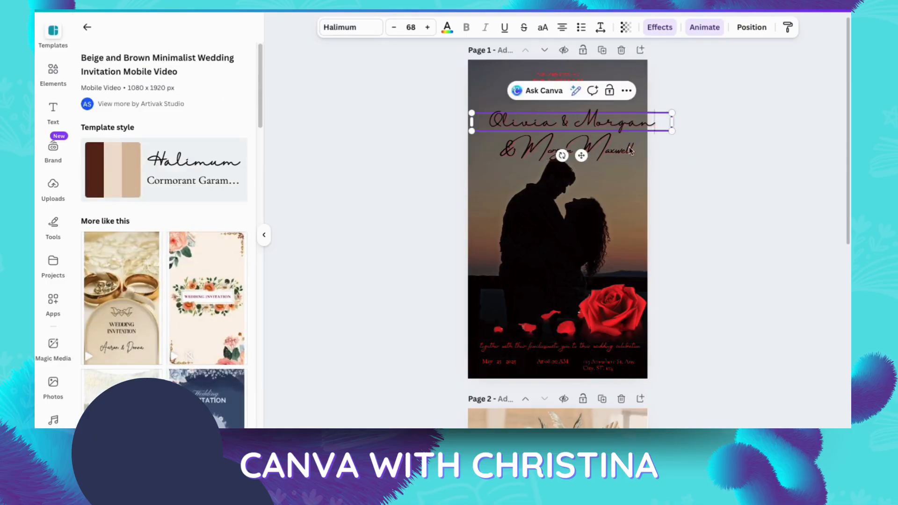
click(617, 157)
key(Delete)
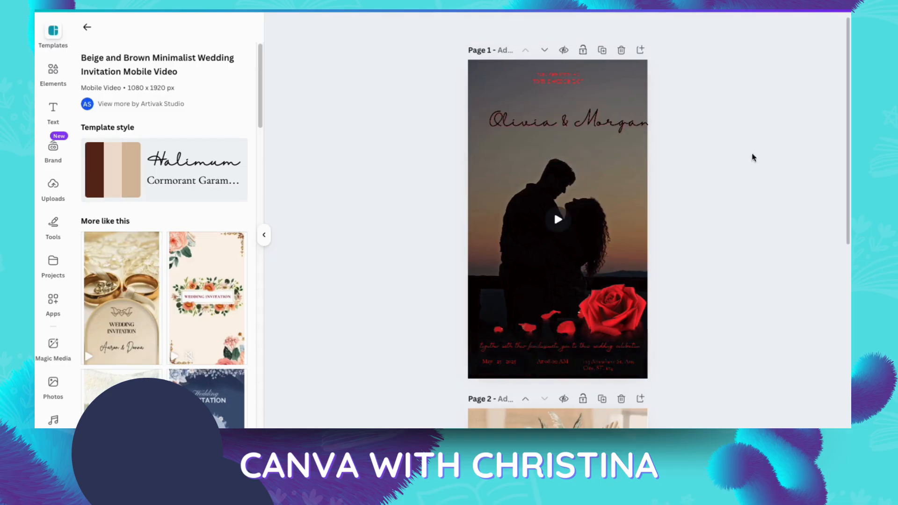
Remove the couple silhouette background from page 1 and move the combined names line down to just above the rose.
click(623, 122)
drag(623, 122, 683, 177)
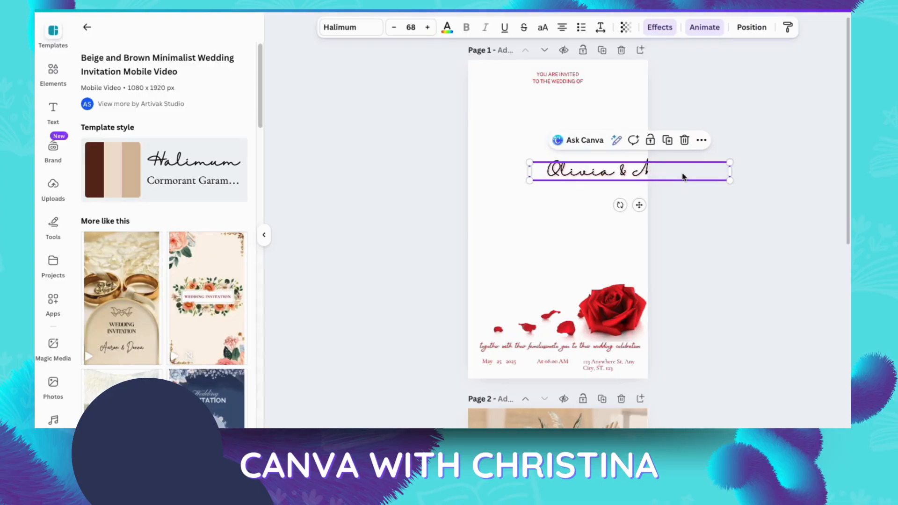
key(ctrl+z)
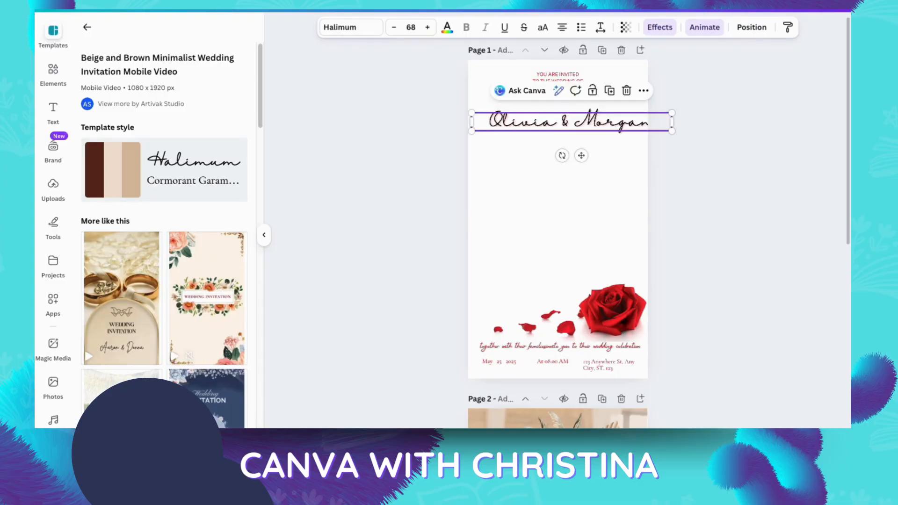
click(561, 208)
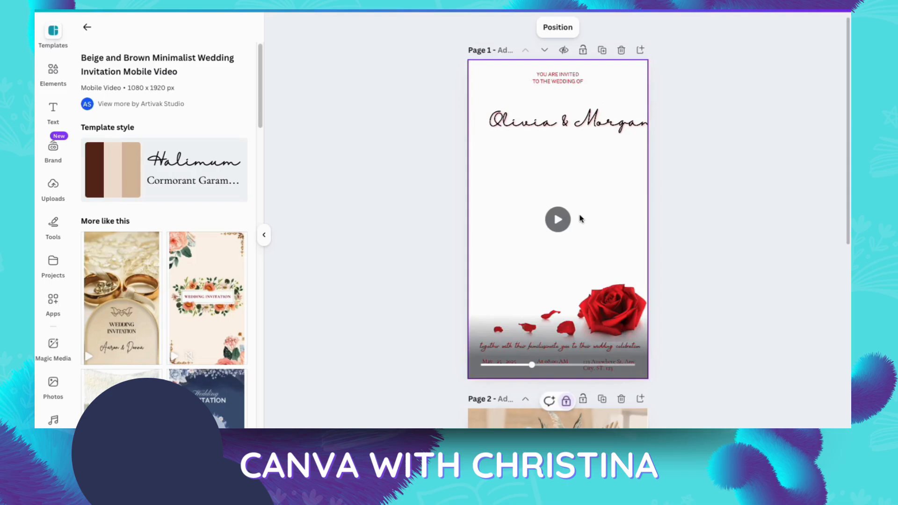
click(557, 218)
click(611, 120)
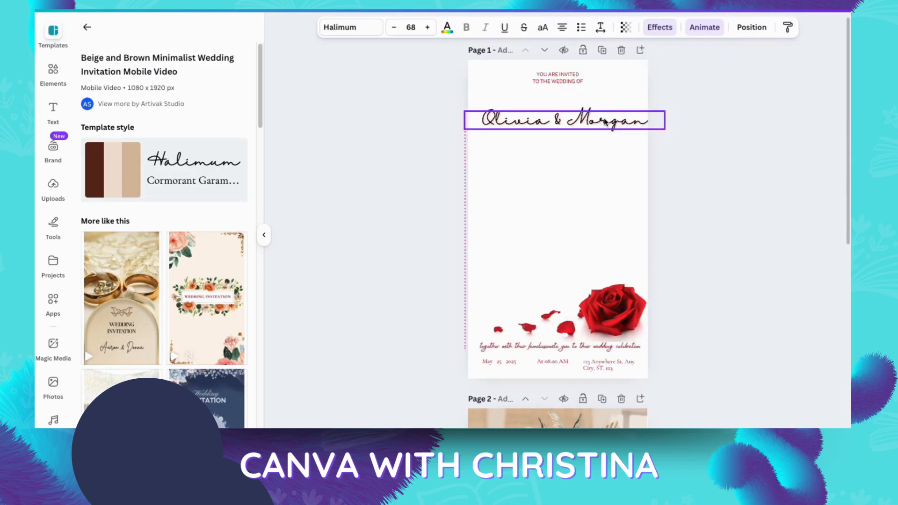
drag(611, 120, 600, 272)
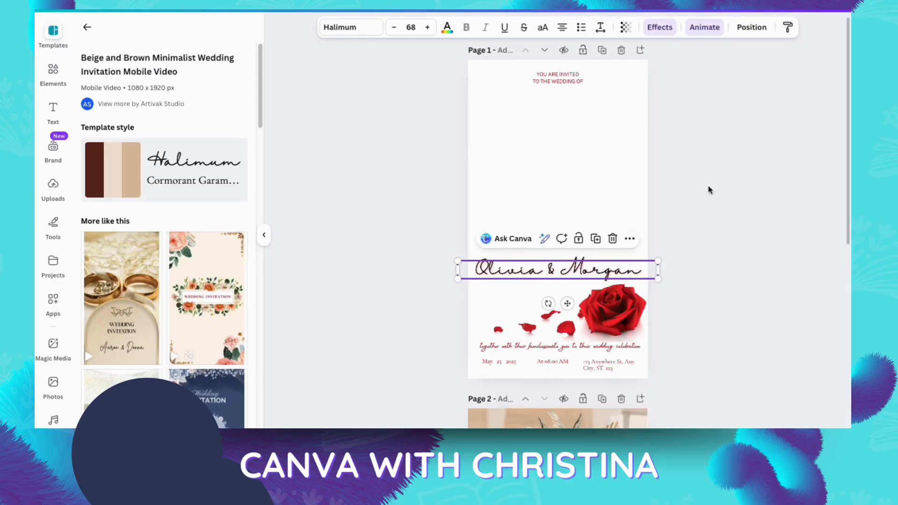
Apply the Neon text effect to the couple's names line in place of the shadow.
click(659, 27)
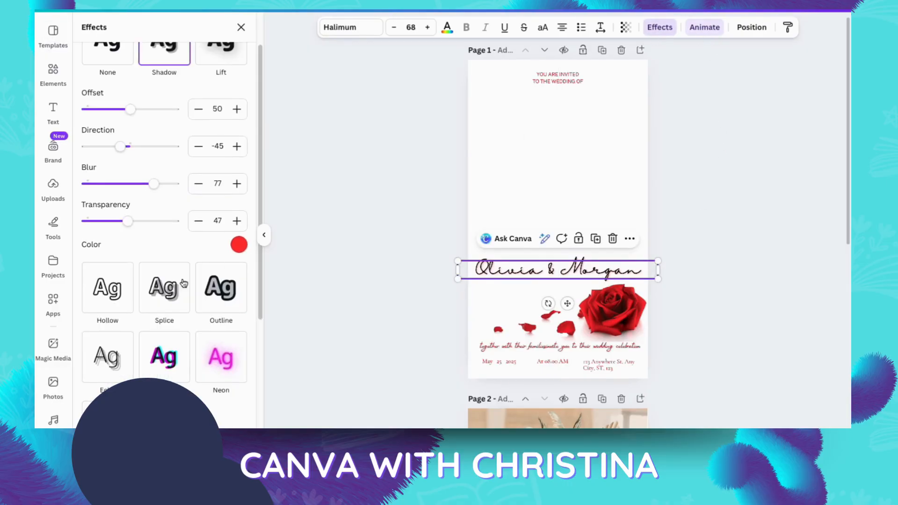
click(214, 365)
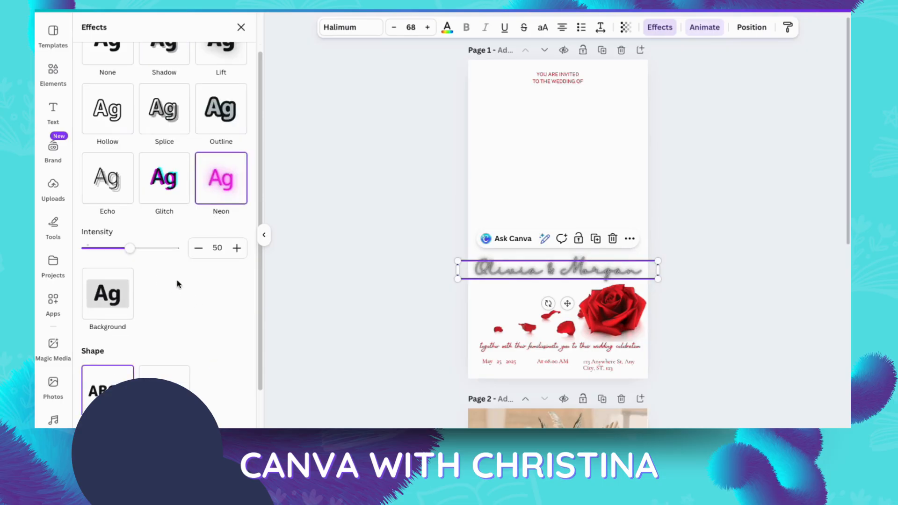
scroll(177, 280, up, 2)
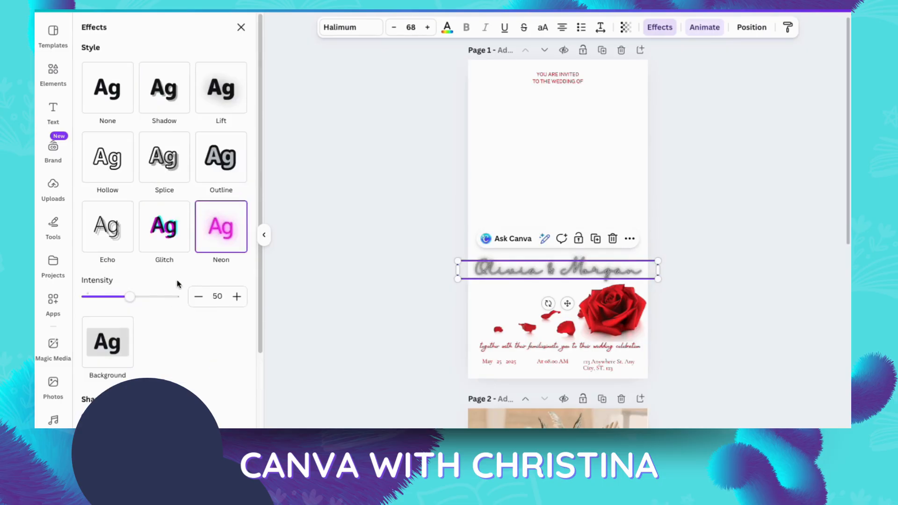
Set the text colour of the couple's names line to Vivid red (#f1282e).
click(447, 27)
click(237, 105)
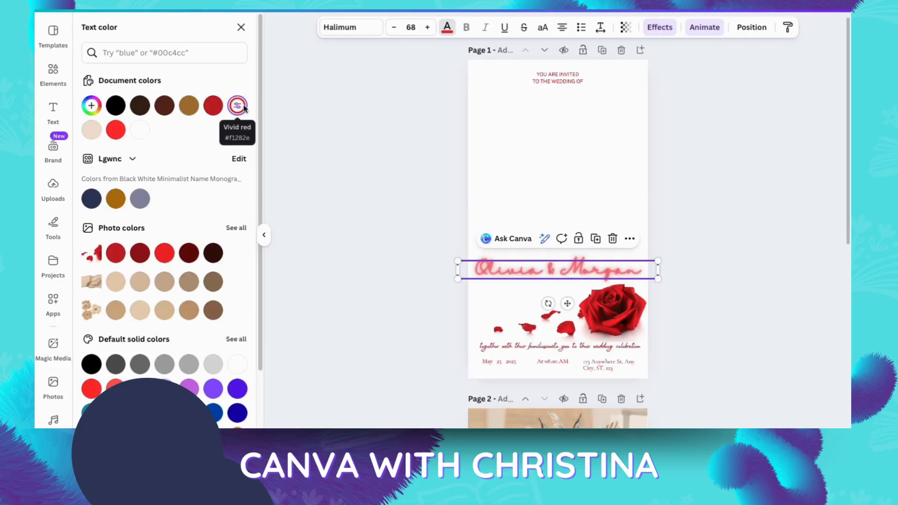
click(722, 104)
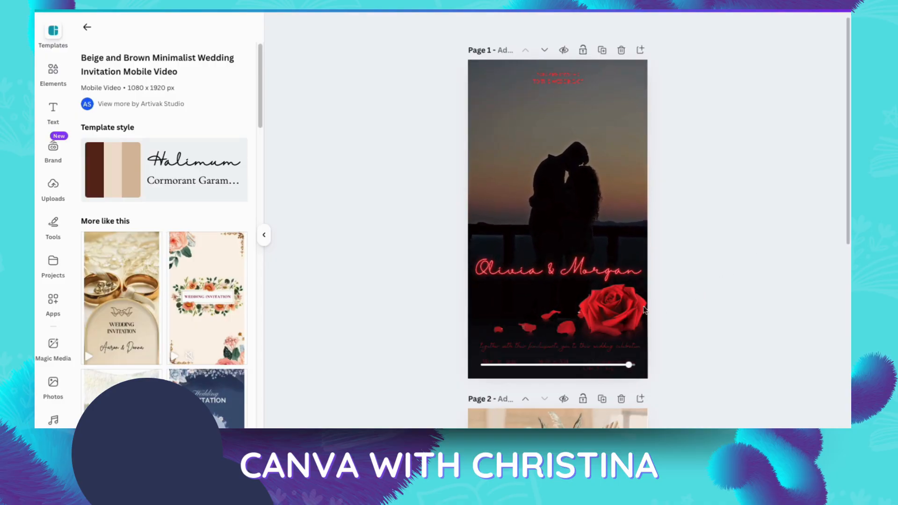
Move the couple's names line below the rose, raise the rose image above it, and play the page.
click(602, 315)
drag(602, 316, 584, 330)
click(578, 274)
drag(622, 246, 619, 279)
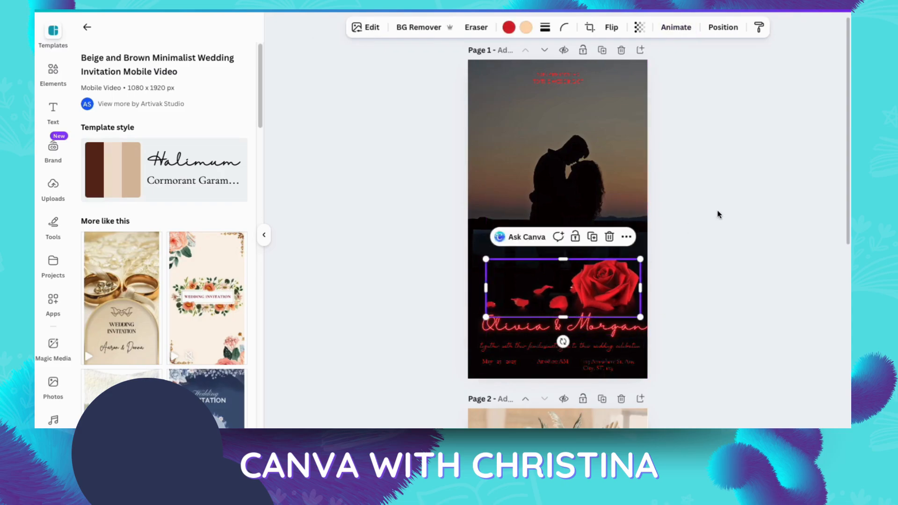
click(758, 295)
click(557, 218)
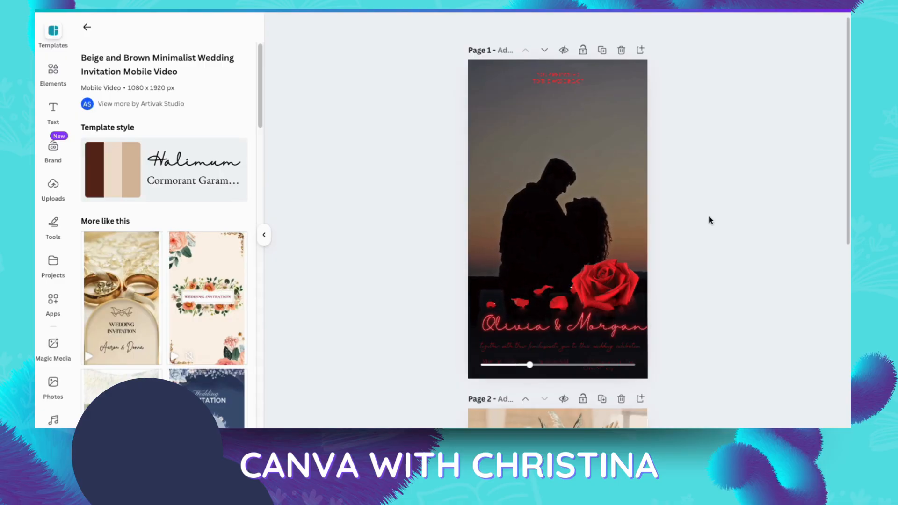
Enlarge the rose image past the page's right edge and extend its left side to the page's left edge.
click(627, 282)
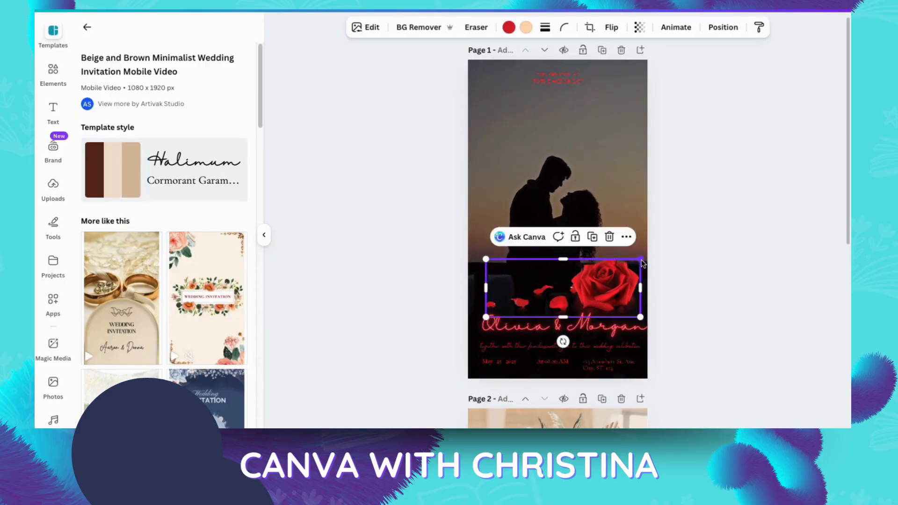
drag(641, 259, 661, 257)
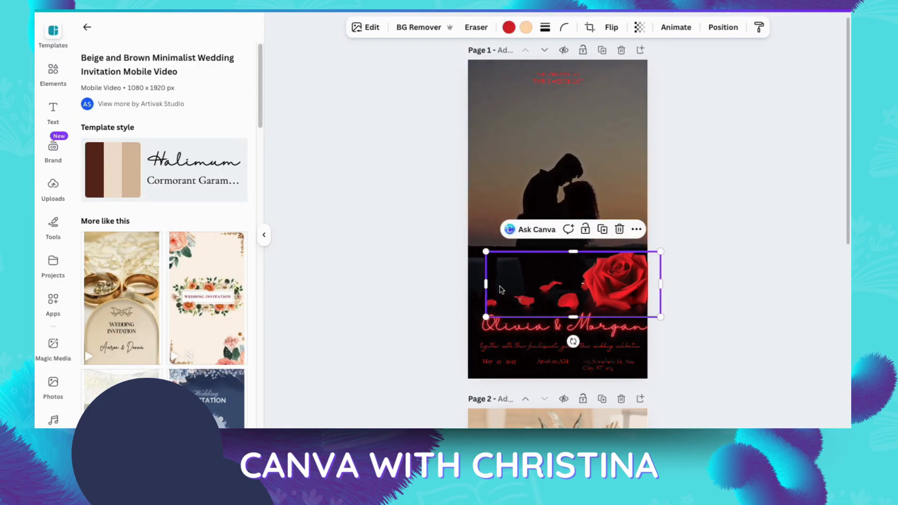
drag(486, 284, 471, 287)
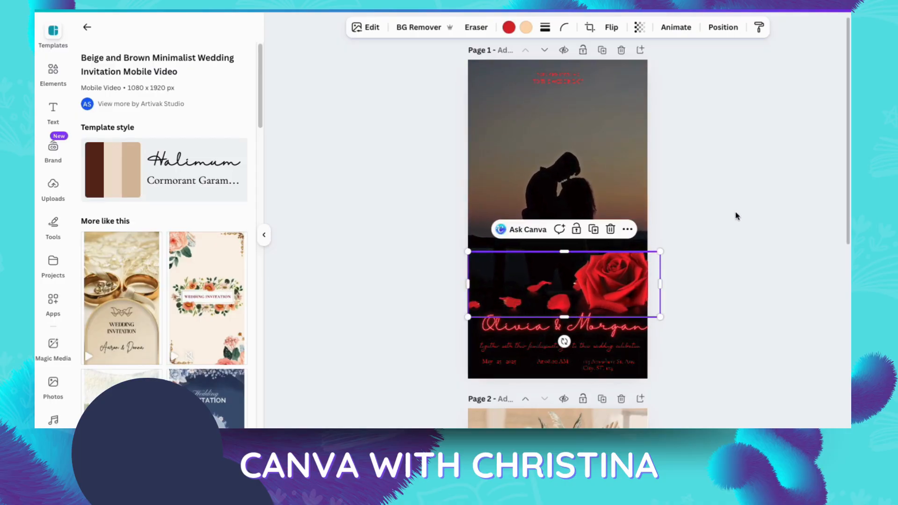
click(734, 213)
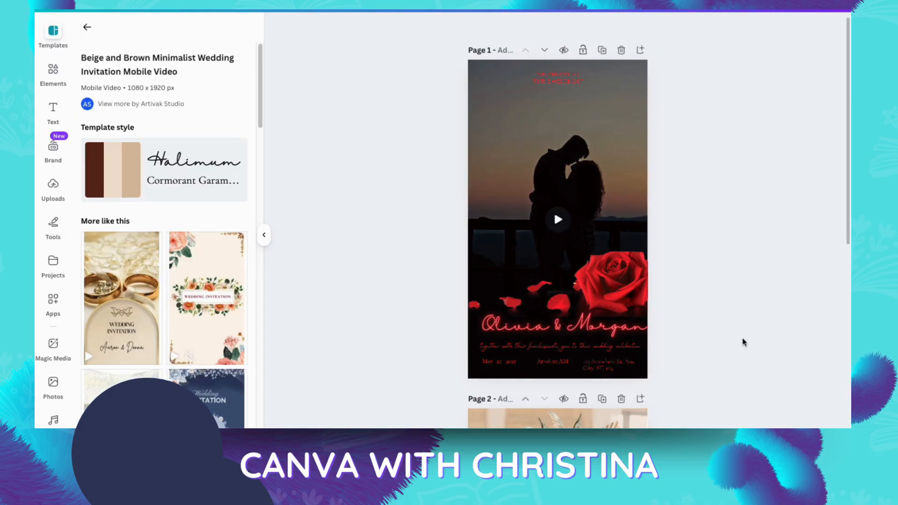
Nudge the couple's names line slightly lower and centre it horizontally on the page.
click(592, 326)
drag(592, 326, 593, 329)
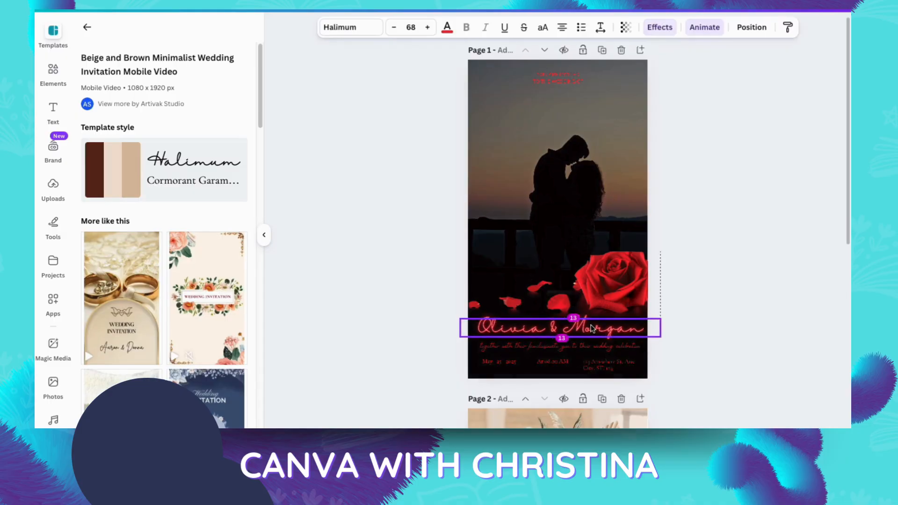
click(751, 27)
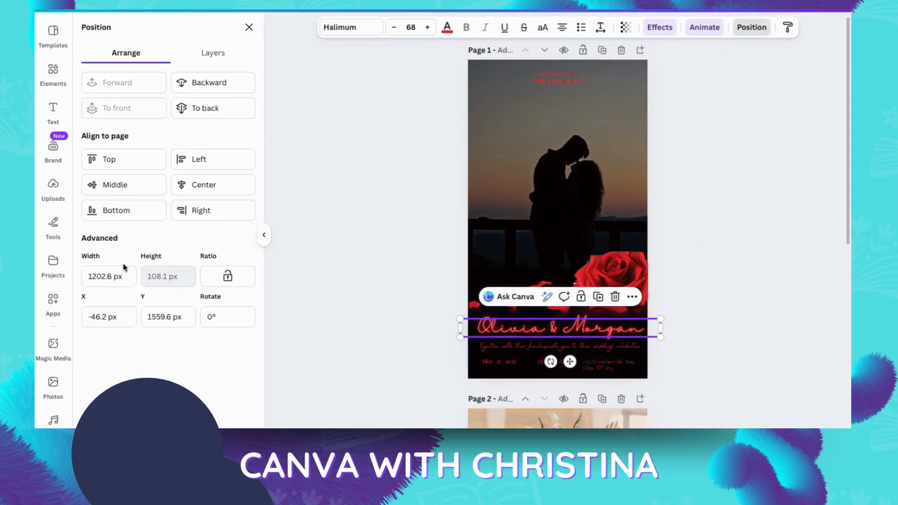
click(198, 185)
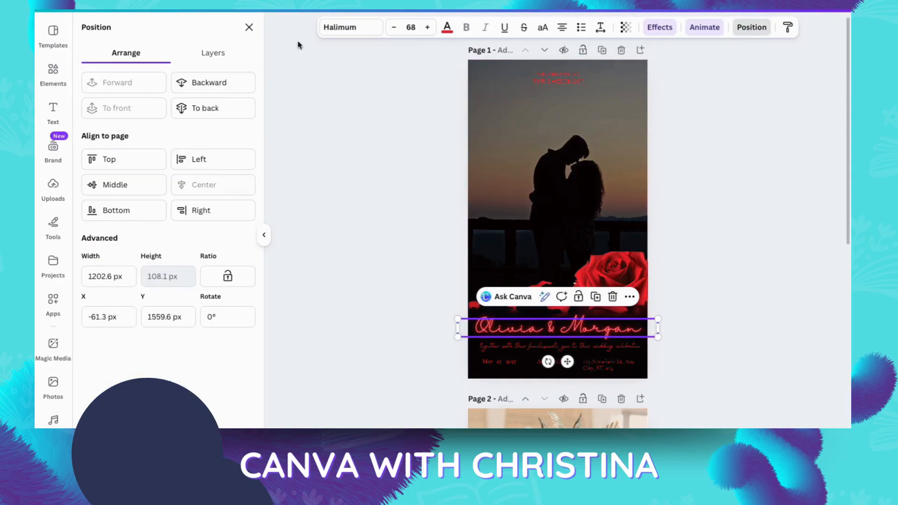
Try the August Script, Autumn Script, Basyirah Script and Biskuit fonts on the couple's names line.
click(340, 27)
scroll(132, 326, down, 10)
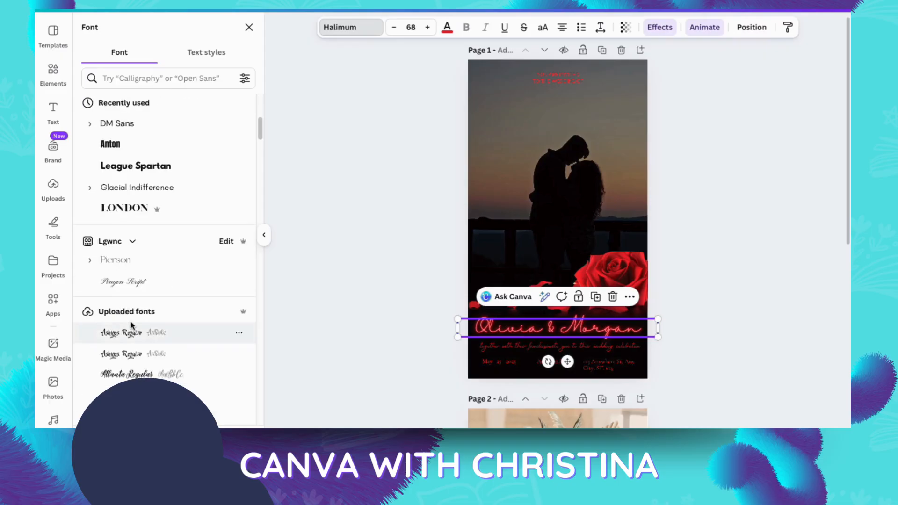
click(131, 324)
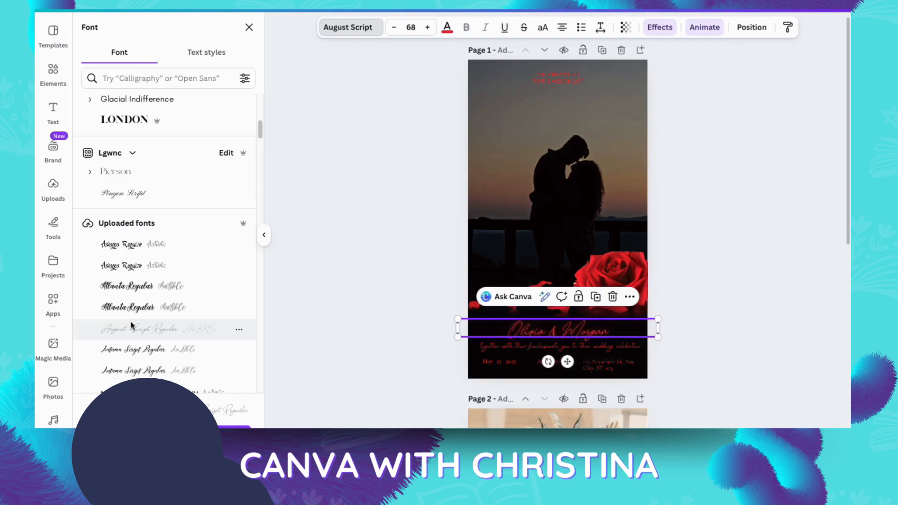
scroll(132, 324, down, 3)
click(131, 311)
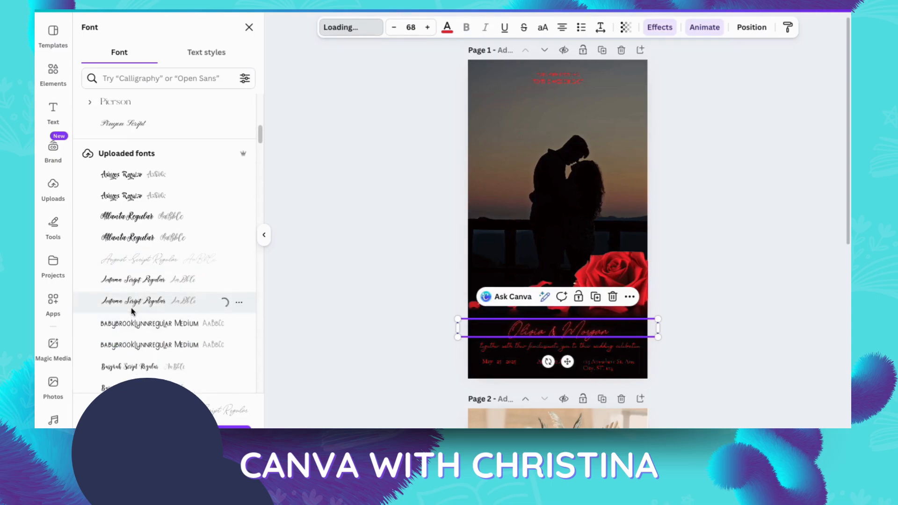
scroll(130, 311, down, 5)
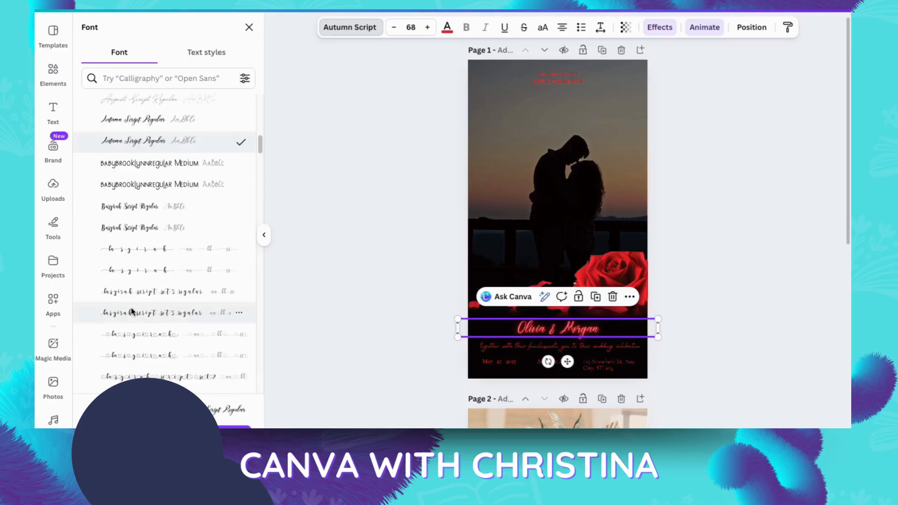
click(144, 278)
scroll(144, 278, down, 7)
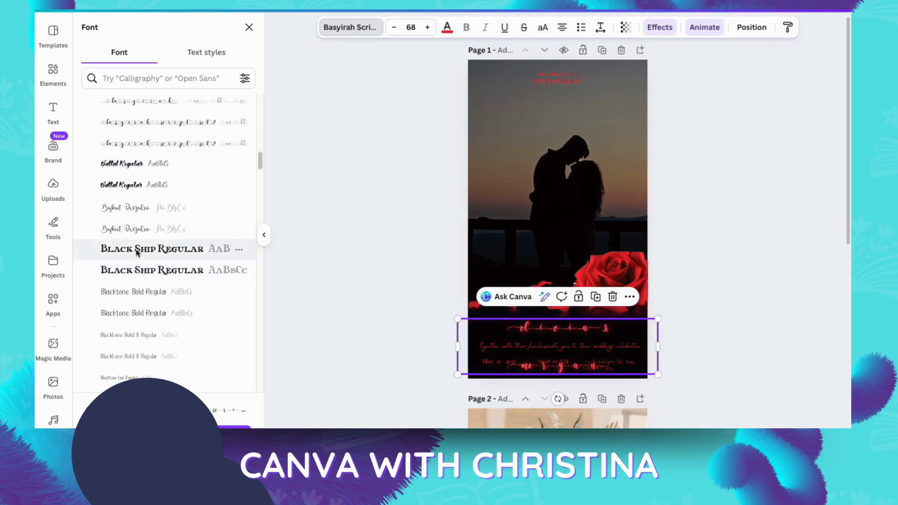
click(127, 233)
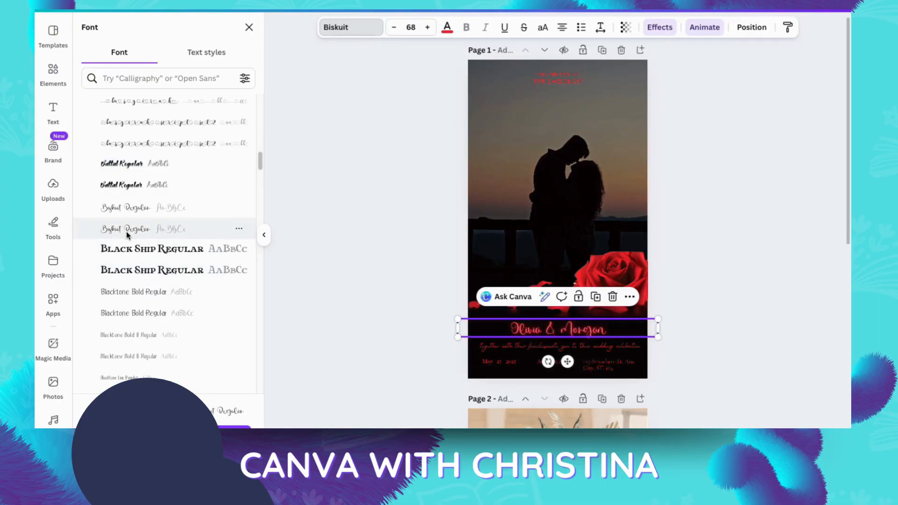
scroll(146, 310, down, 2)
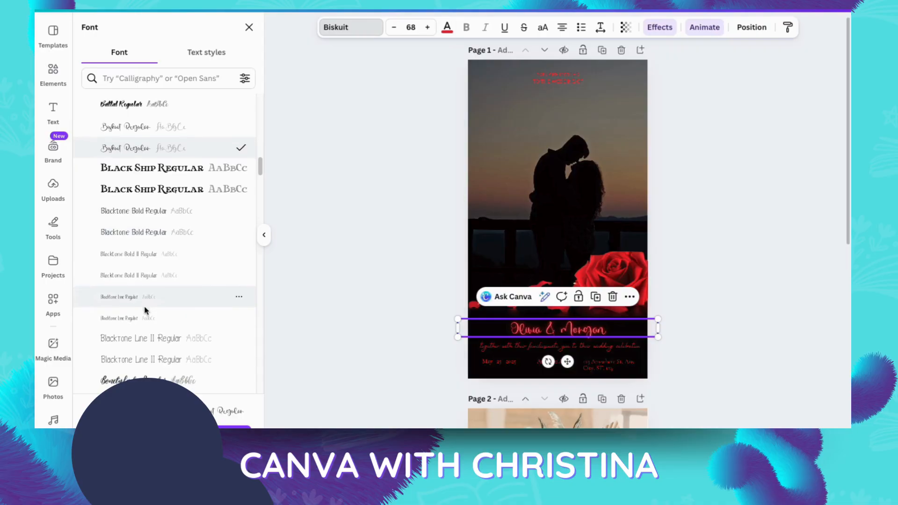
Change the couple's names line to the Callifornia font.
scroll(145, 310, down, 10)
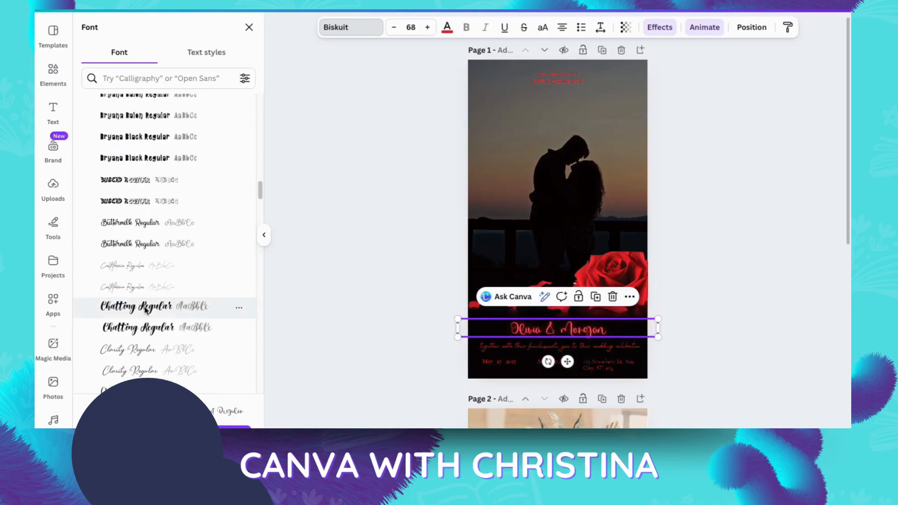
click(97, 348)
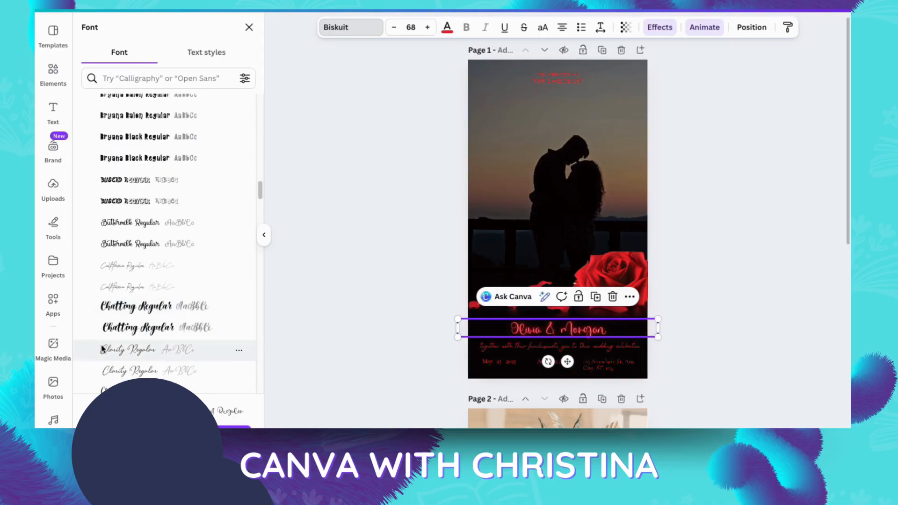
click(123, 287)
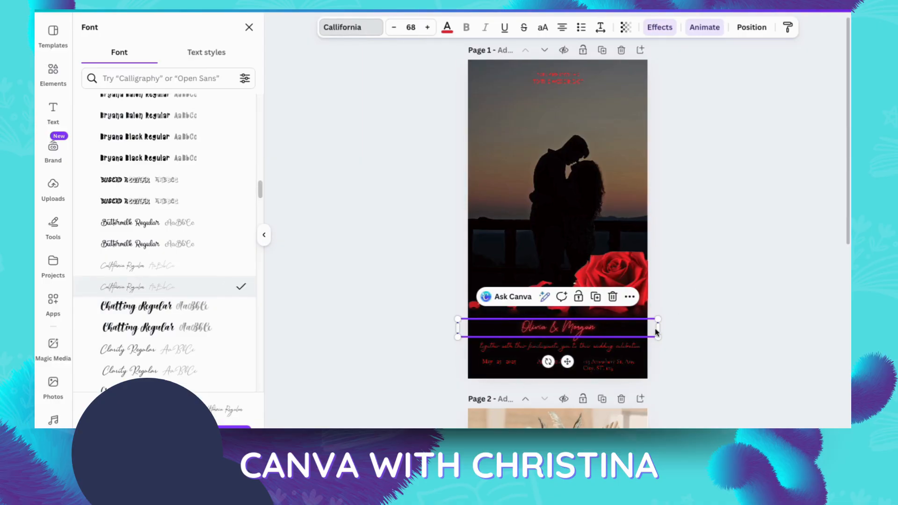
Narrow the names line's text box, scale the text up, and centre it between the rose and the line of text below.
drag(658, 330, 557, 330)
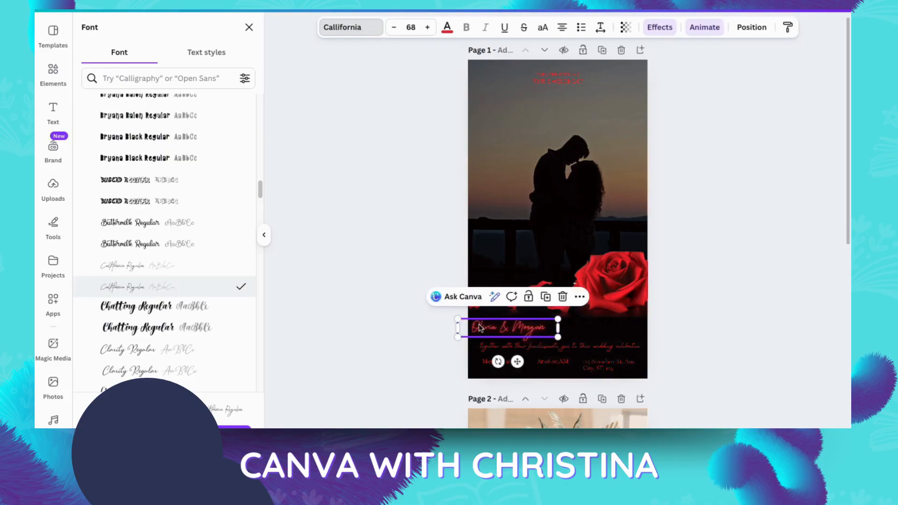
drag(457, 321, 391, 305)
drag(532, 330, 619, 327)
Make the rose image slightly taller and move it up a little relative to the couple's names line.
click(628, 262)
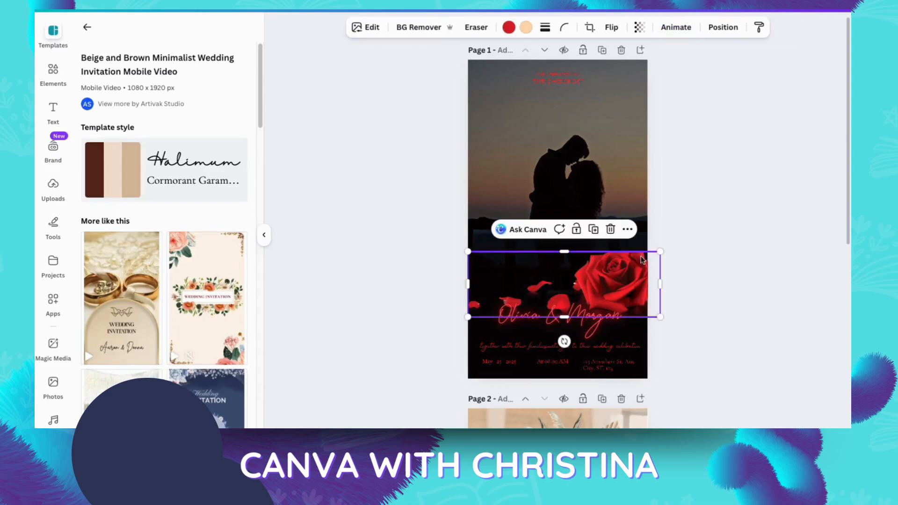
drag(568, 255, 568, 248)
click(740, 300)
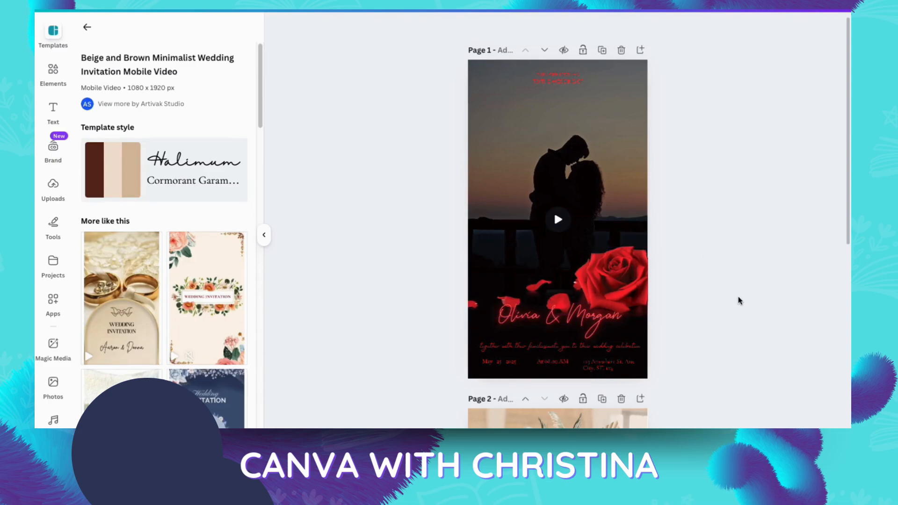
click(644, 277)
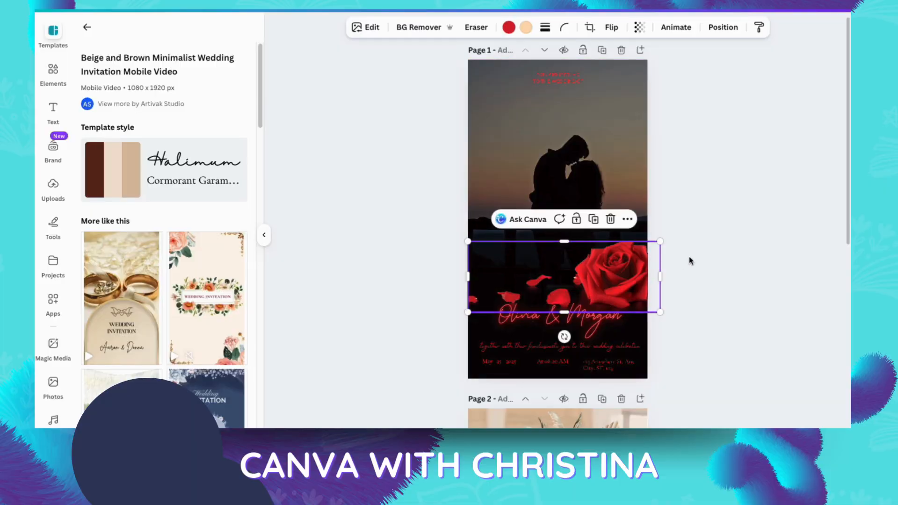
click(733, 342)
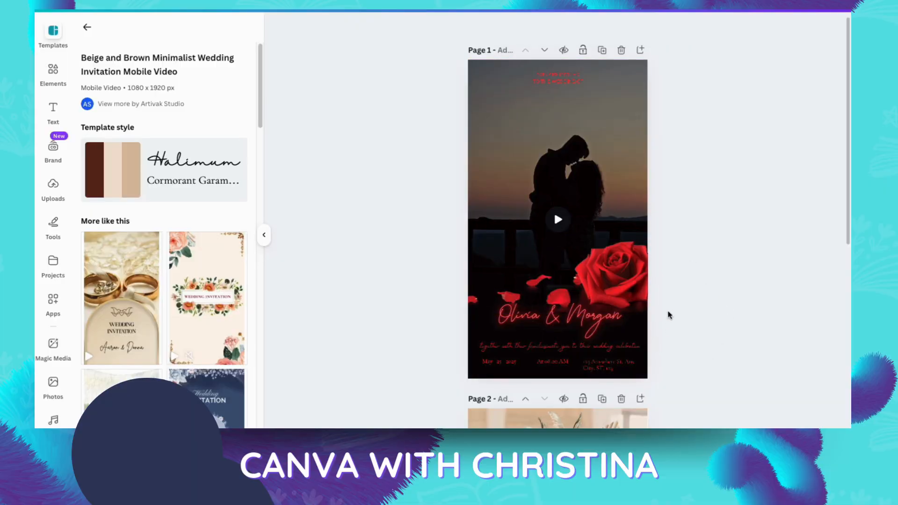
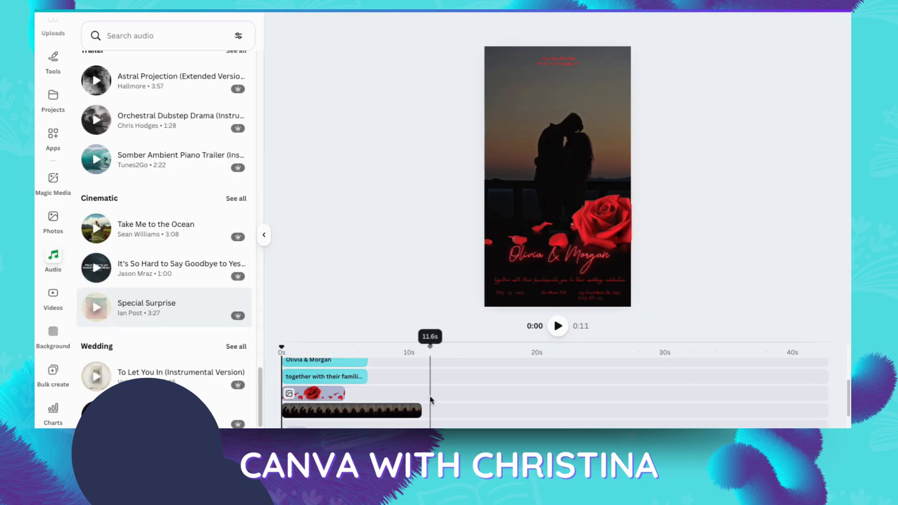
Trim the heading, address, time and date text clips on the timeline so they start at about 2 seconds.
scroll(431, 399, up, 3)
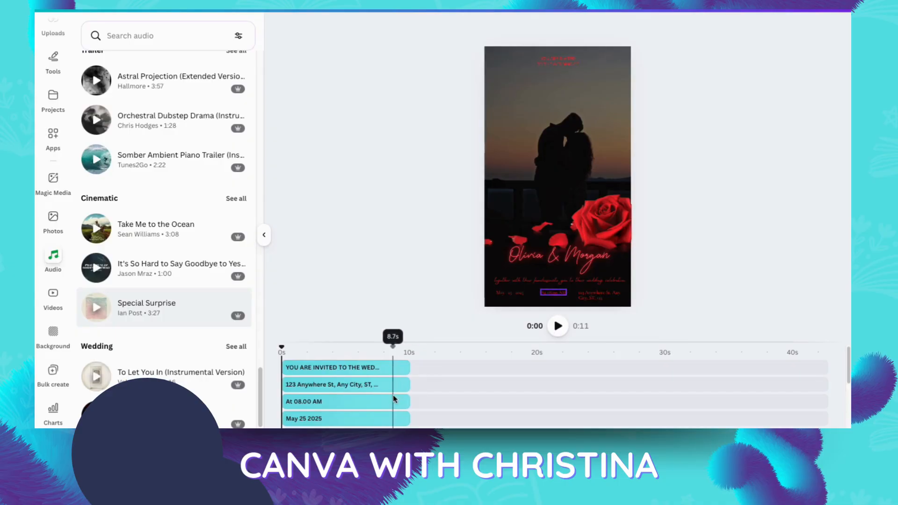
click(311, 367)
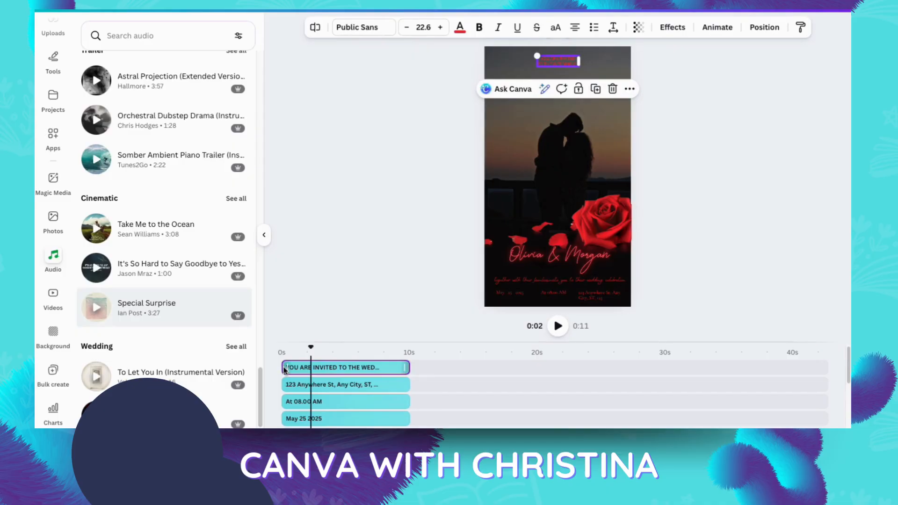
drag(284, 369, 309, 370)
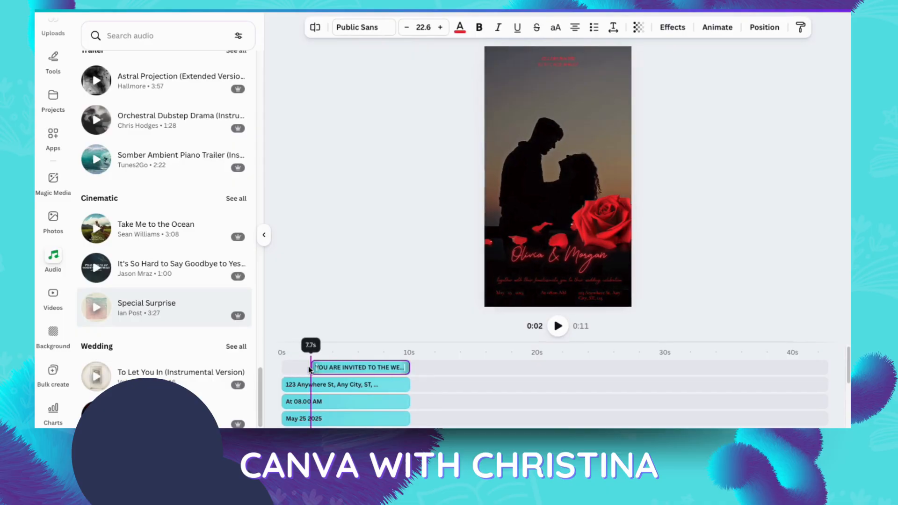
click(296, 387)
drag(283, 387, 311, 391)
click(288, 405)
click(286, 391)
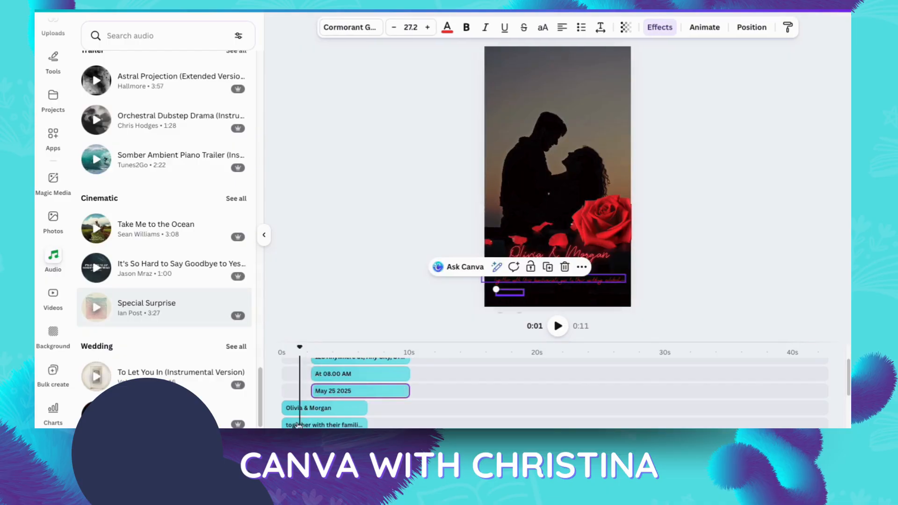
Retime the "together with their families" text clip using the 3-second mark, extending its end to about 10 seconds.
click(323, 347)
click(283, 425)
drag(286, 425, 410, 424)
Preview the invitation video in the enlarged player, then return to the editor.
scroll(362, 398, down, 4)
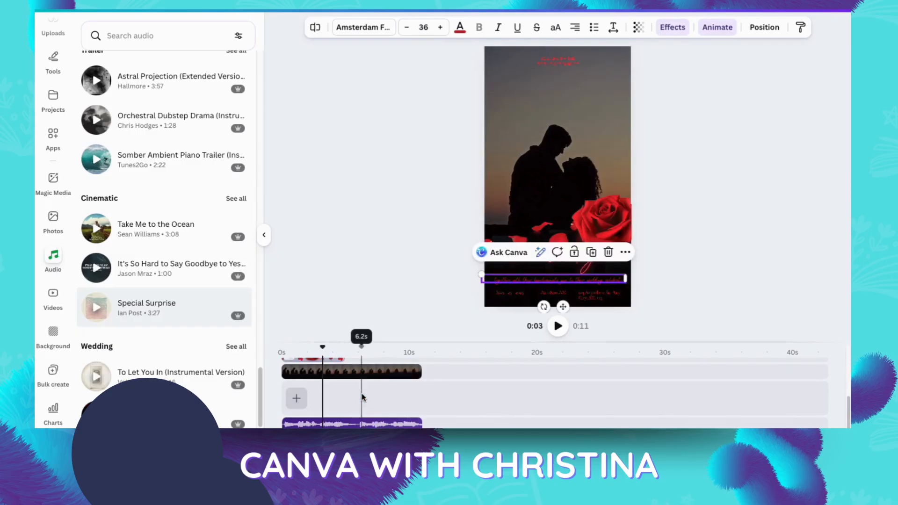
click(766, 10)
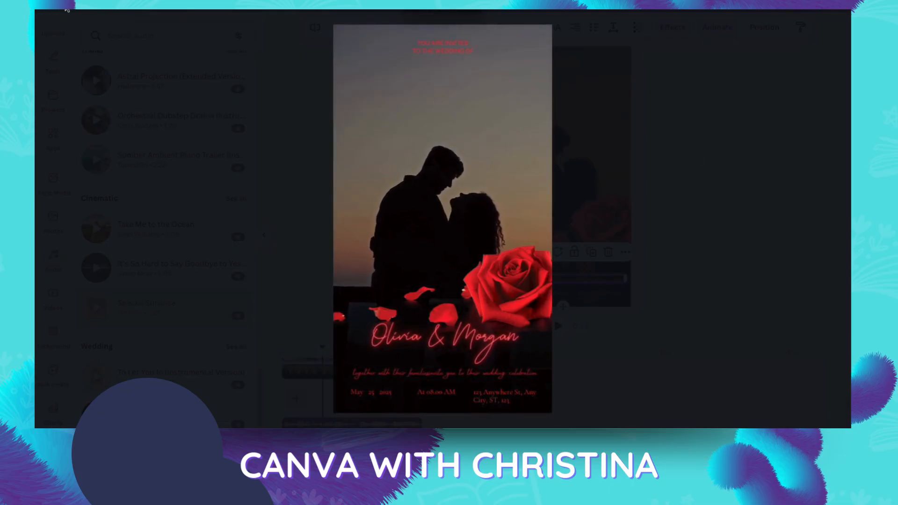
click(652, 200)
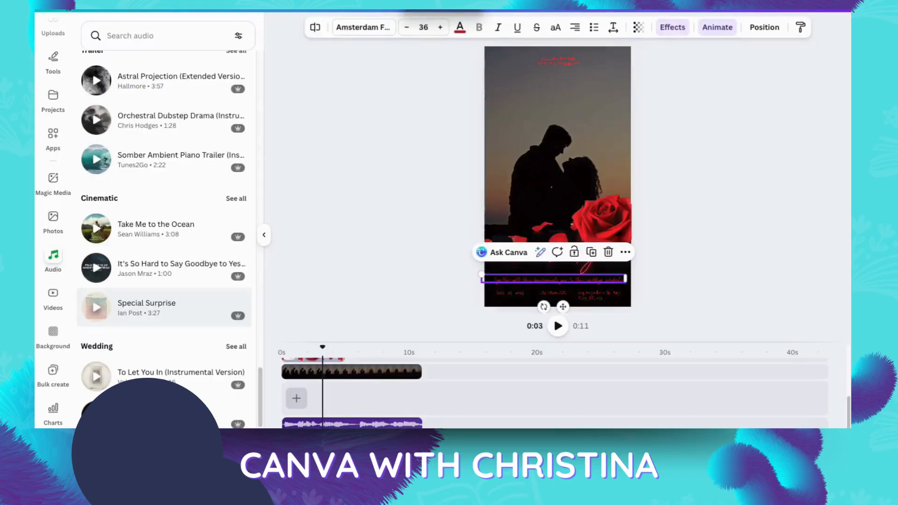
Apply the Skate text animation to the couple's names and browse the other animation styles.
click(713, 30)
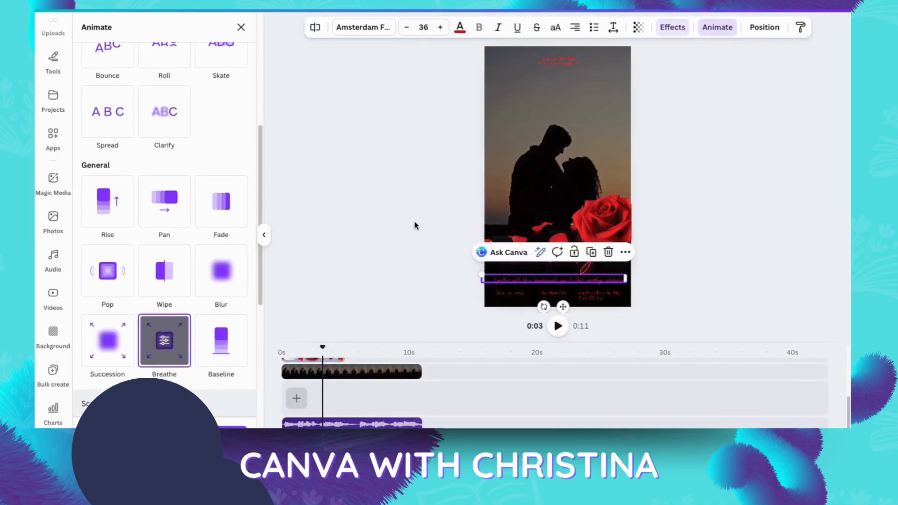
click(594, 154)
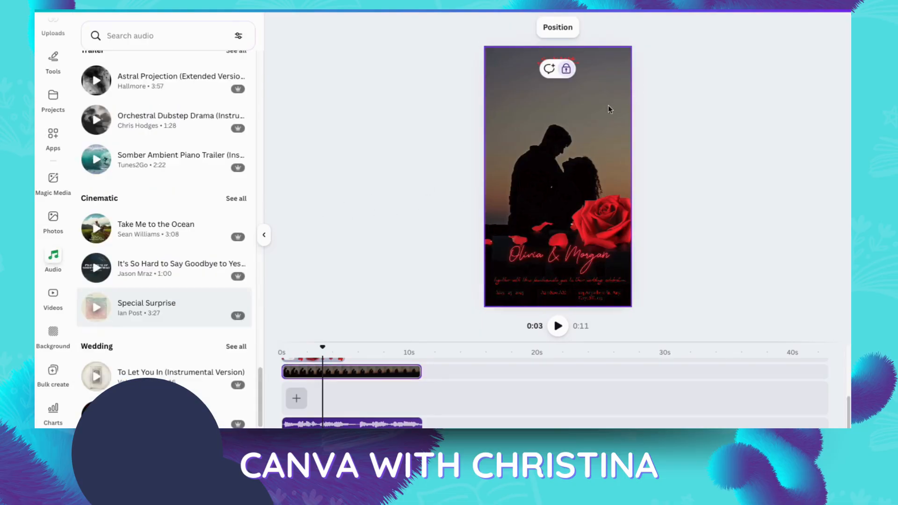
click(570, 253)
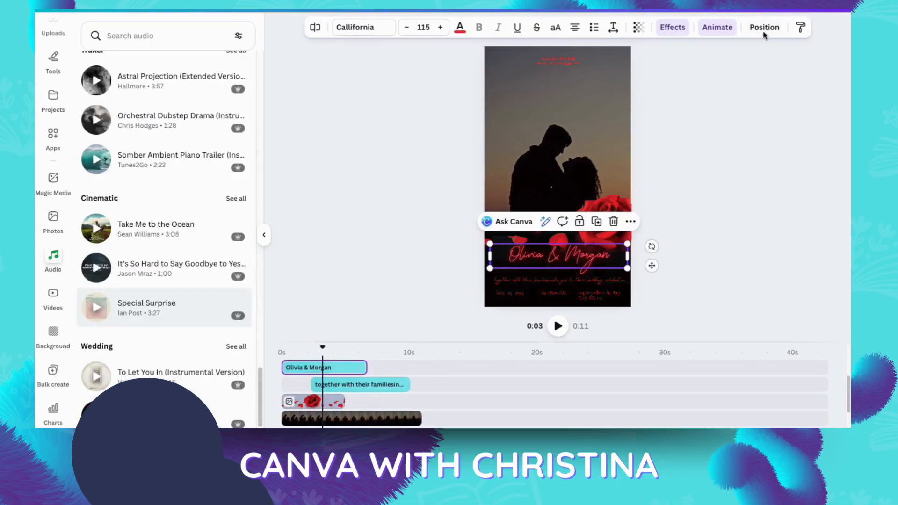
click(716, 28)
scroll(176, 287, up, 6)
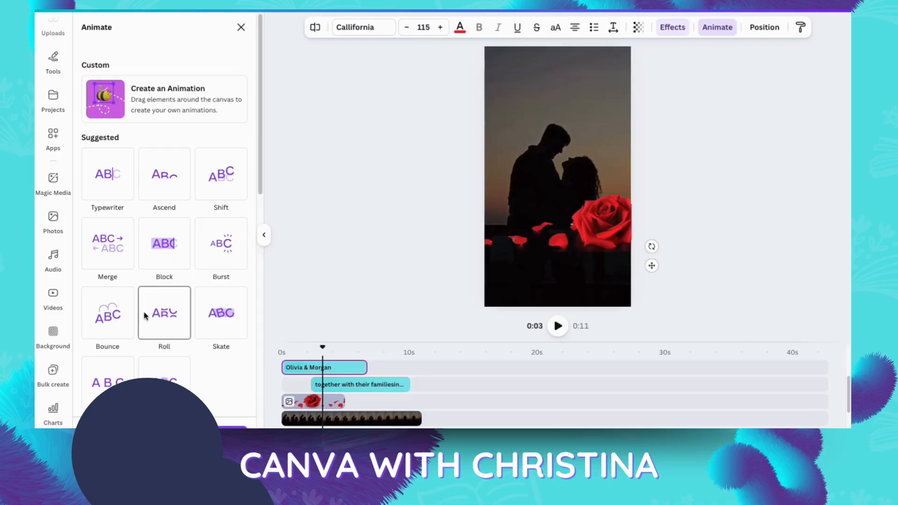
click(234, 335)
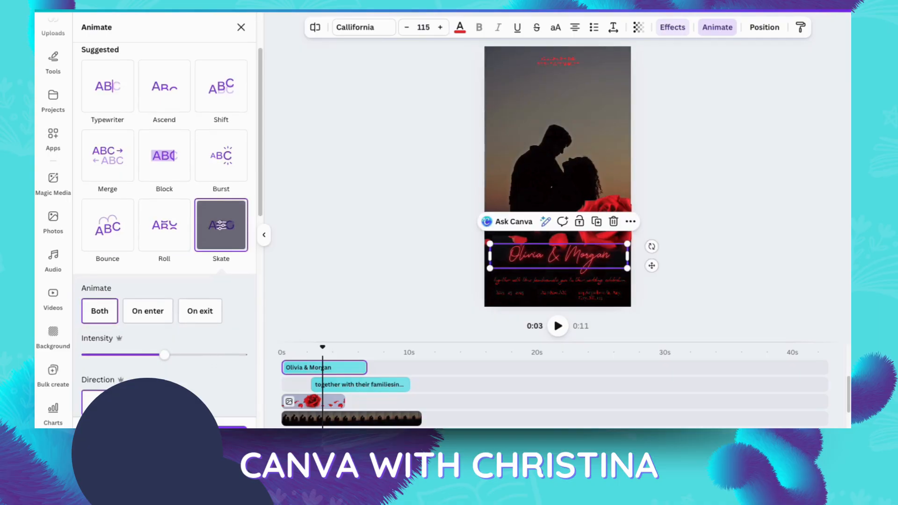
scroll(234, 335, down, 2)
scroll(164, 346, down, 3)
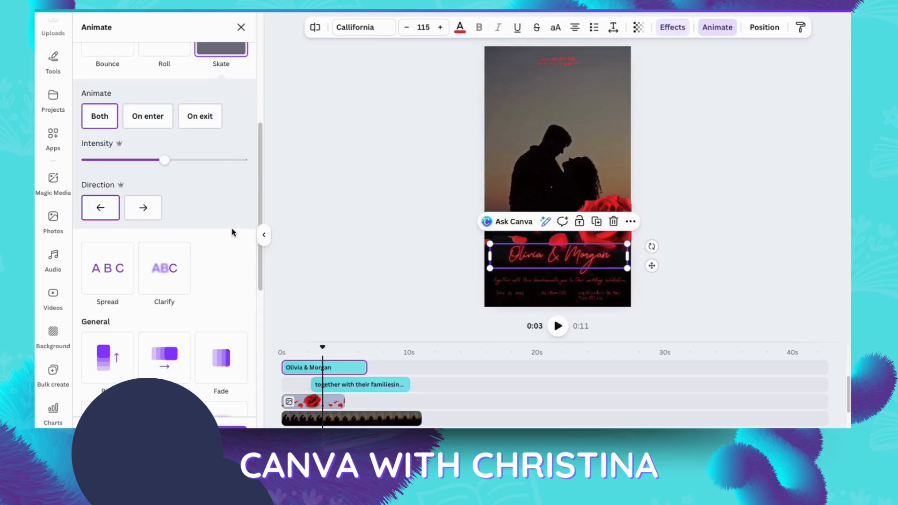
scroll(227, 257, down, 6)
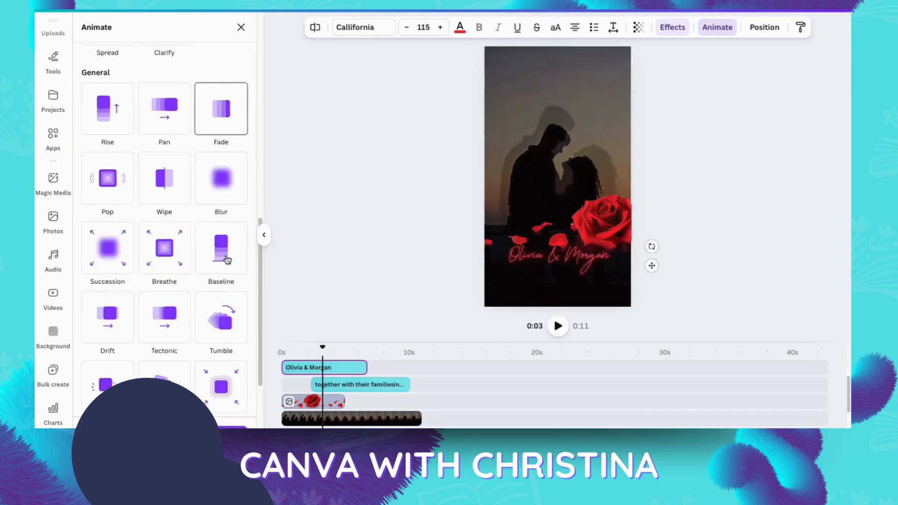
scroll(228, 260, down, 3)
scroll(228, 261, up, 10)
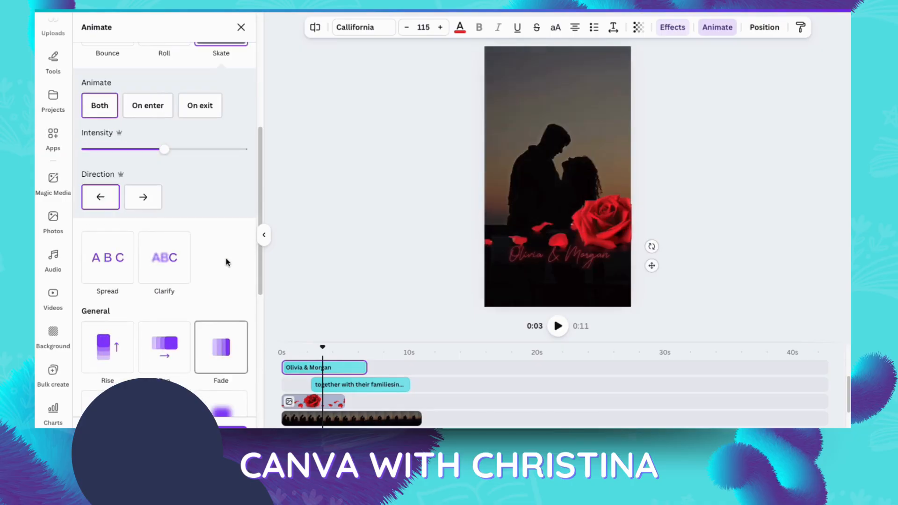
scroll(226, 262, up, 1)
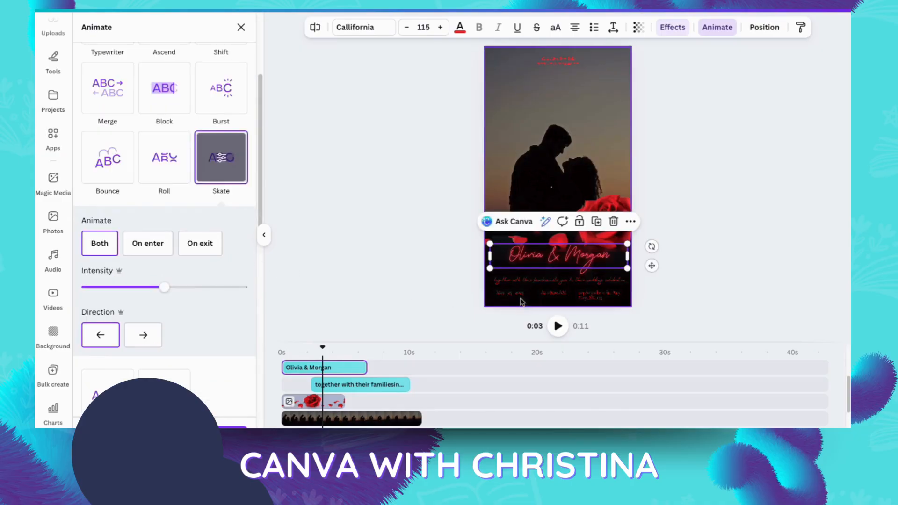
Change the animation of the "together with their families" text line to Clarify.
click(539, 285)
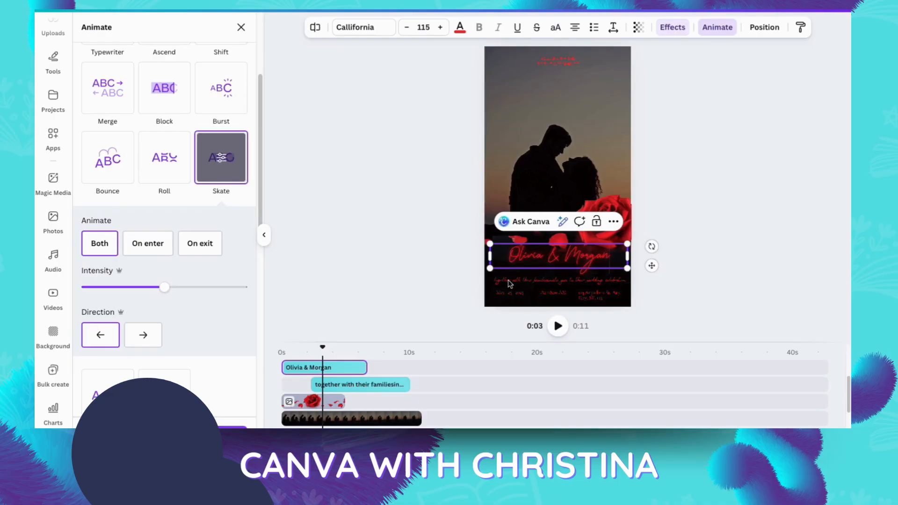
click(697, 205)
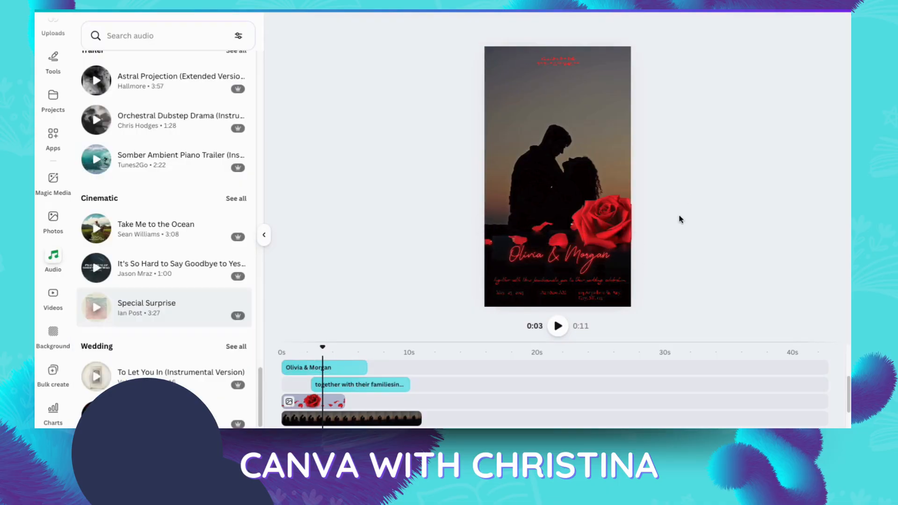
click(531, 290)
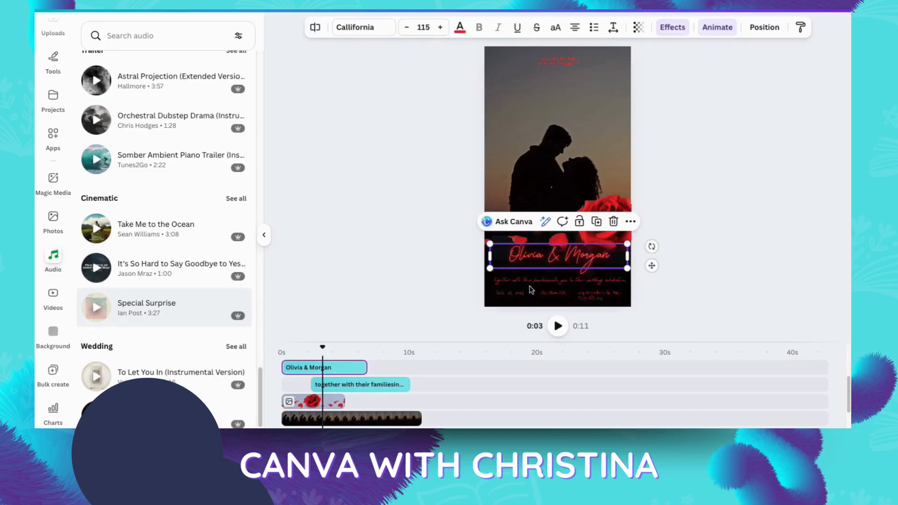
click(387, 387)
click(712, 31)
scroll(163, 229, down, 5)
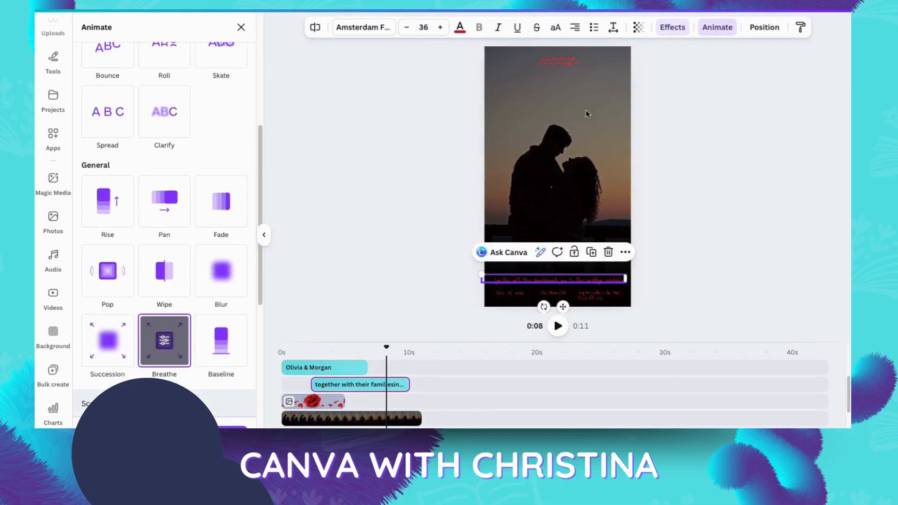
scroll(162, 229, up, 4)
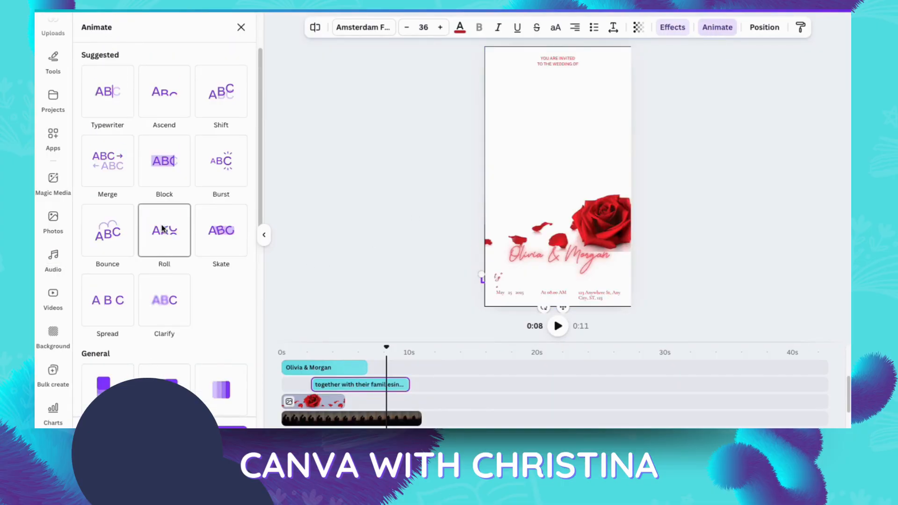
click(183, 314)
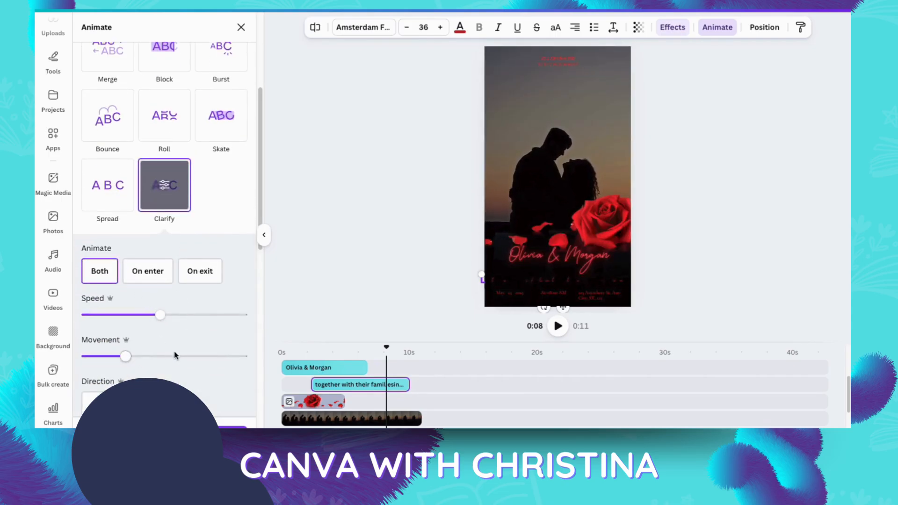
scroll(220, 365, down, 3)
scroll(221, 365, up, 6)
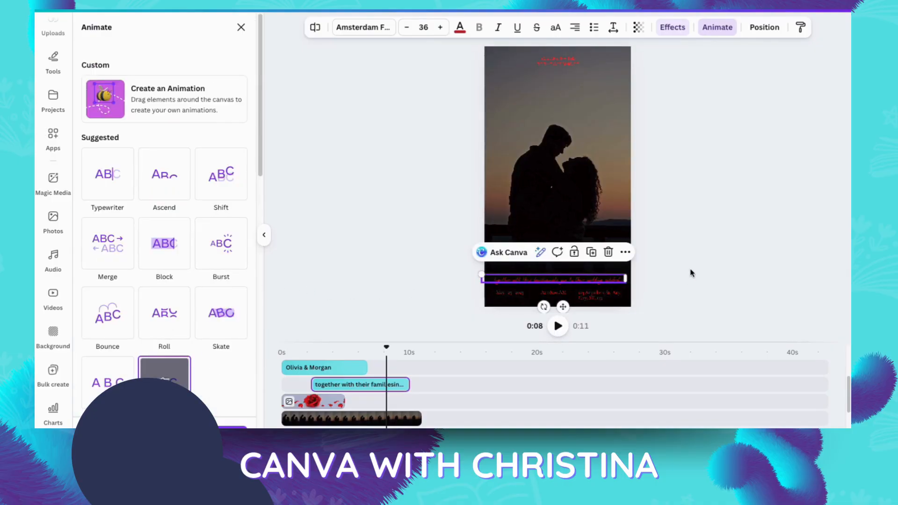
Add the Flicker add-on effect to the date, time and address texts together, then exit the enlarged preview.
click(501, 296)
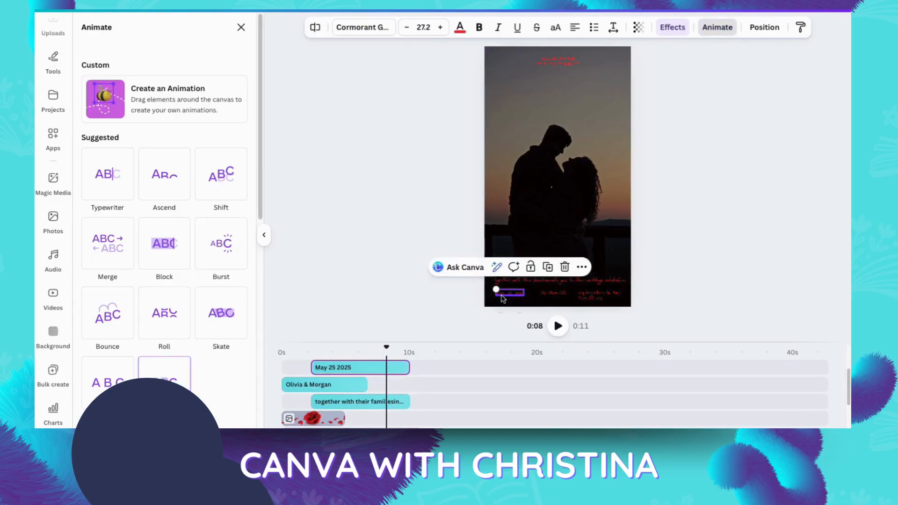
shift+click(552, 295)
shift+click(582, 299)
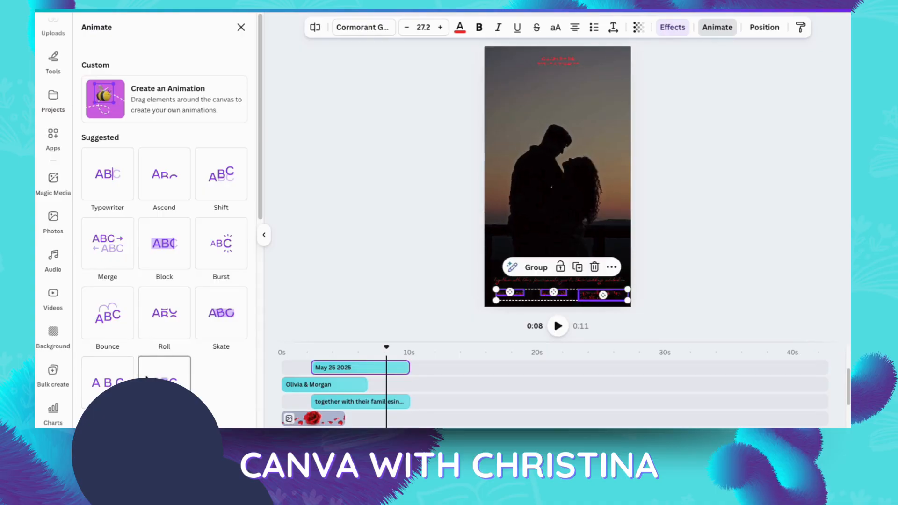
scroll(146, 378, down, 5)
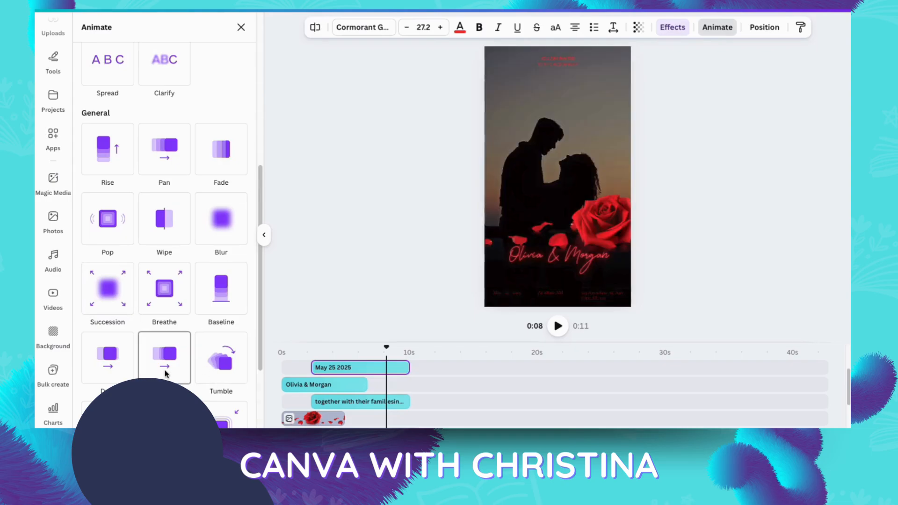
scroll(165, 373, down, 3)
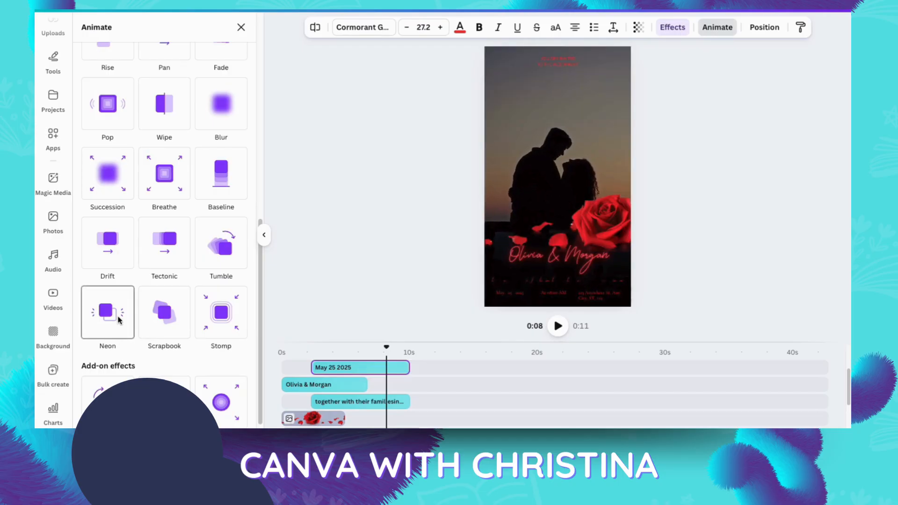
scroll(178, 355, down, 2)
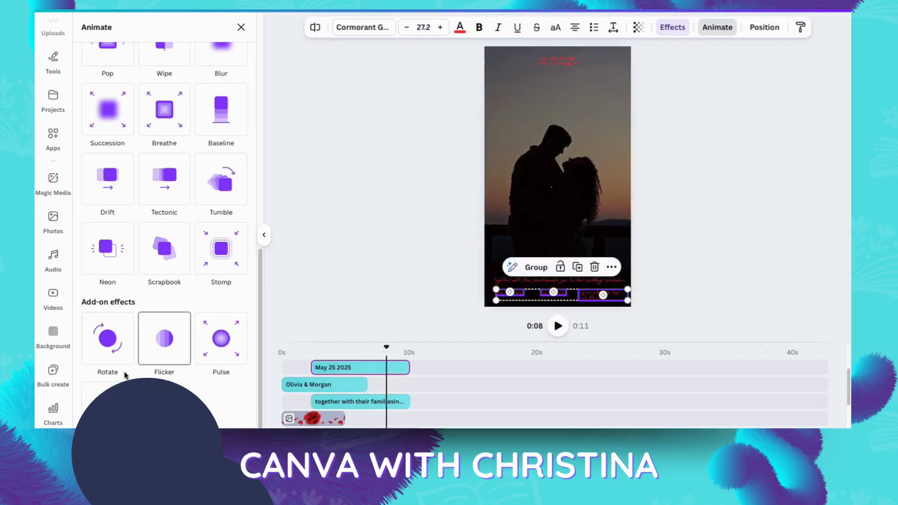
click(165, 351)
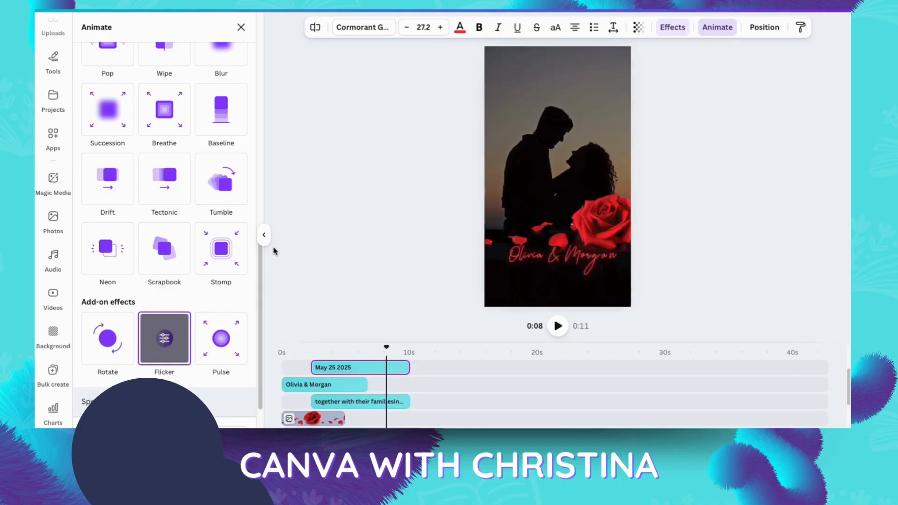
scroll(158, 238, down, 2)
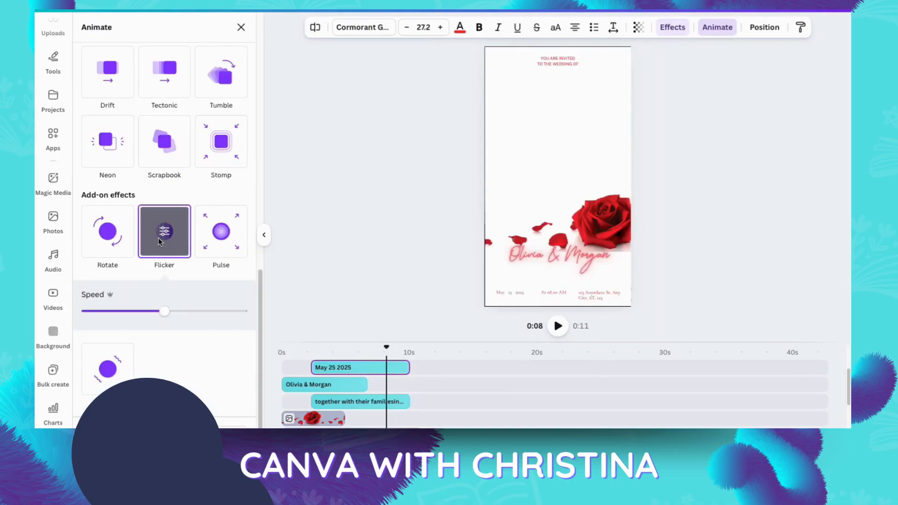
scroll(158, 237, up, 10)
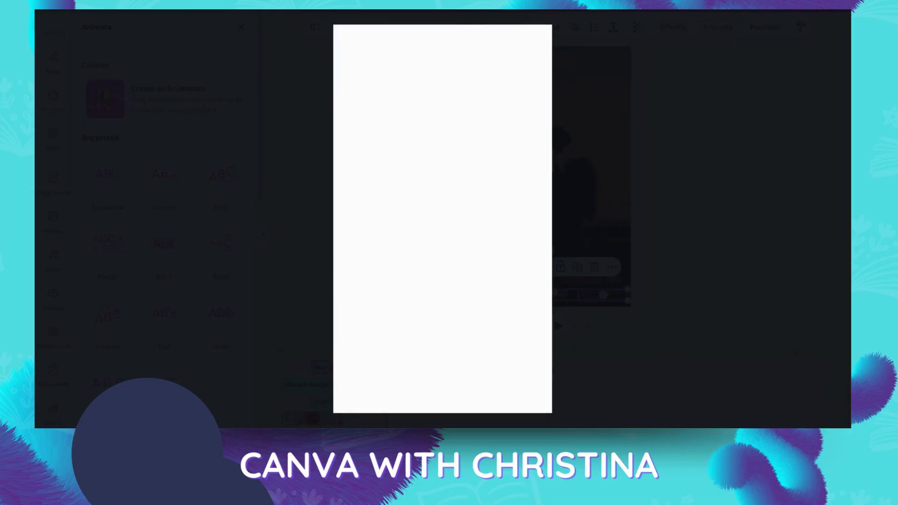
key(Escape)
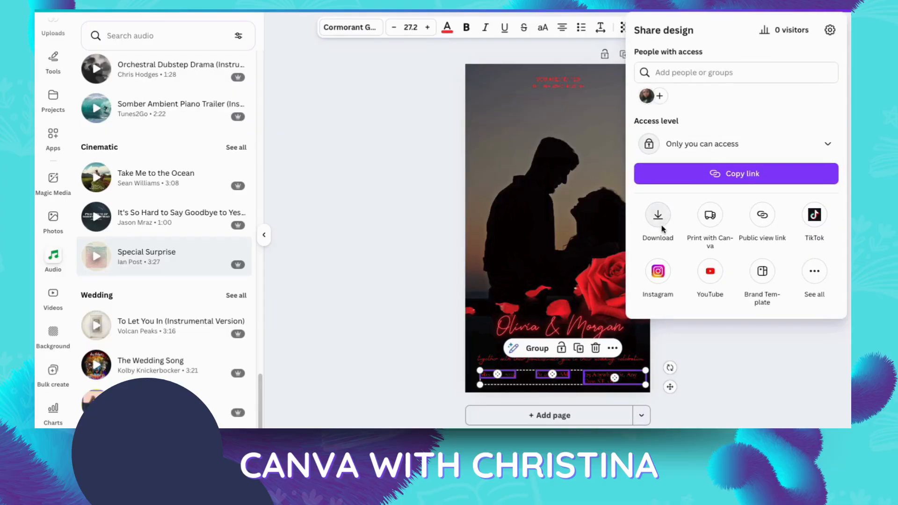
Download the invitation as an MP4 video at 1080p (HD) and close the download progress notice.
click(660, 224)
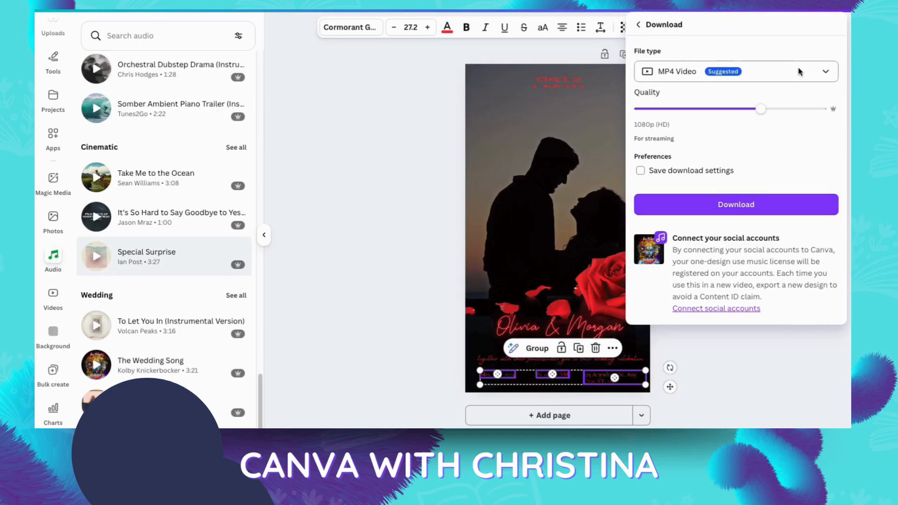
click(797, 206)
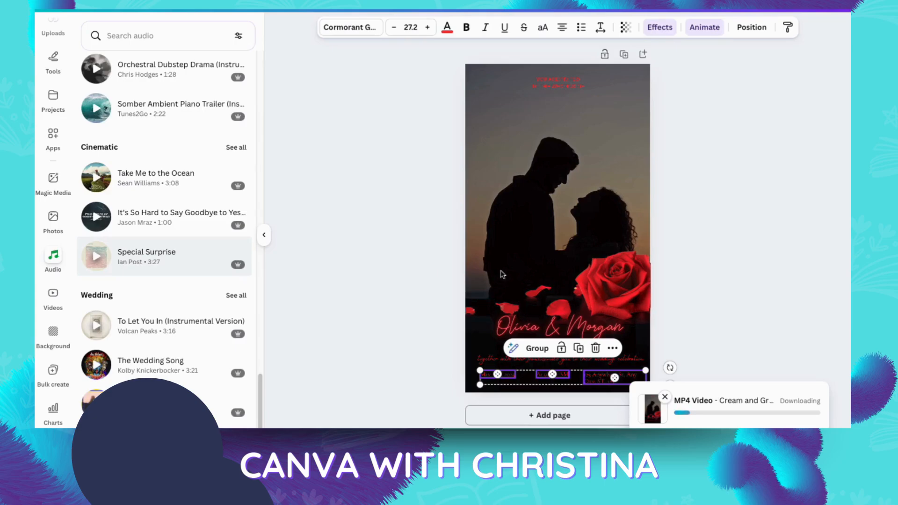
click(665, 397)
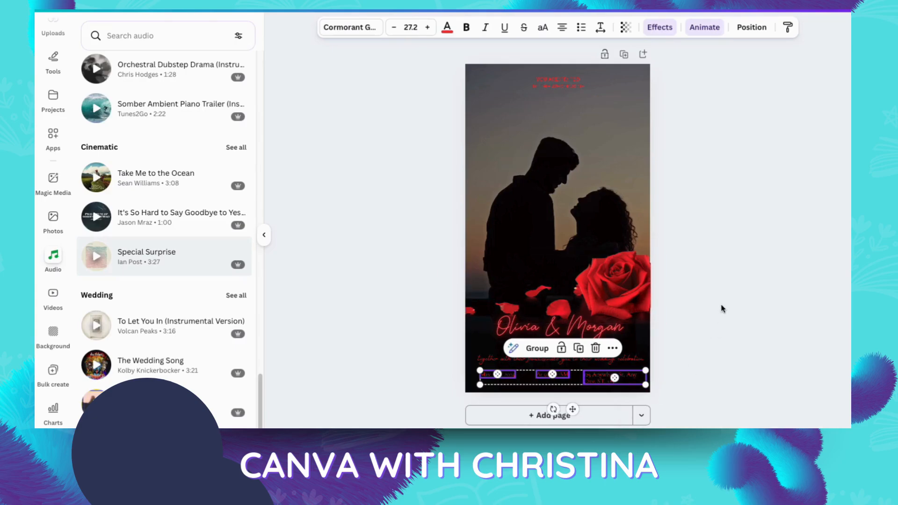